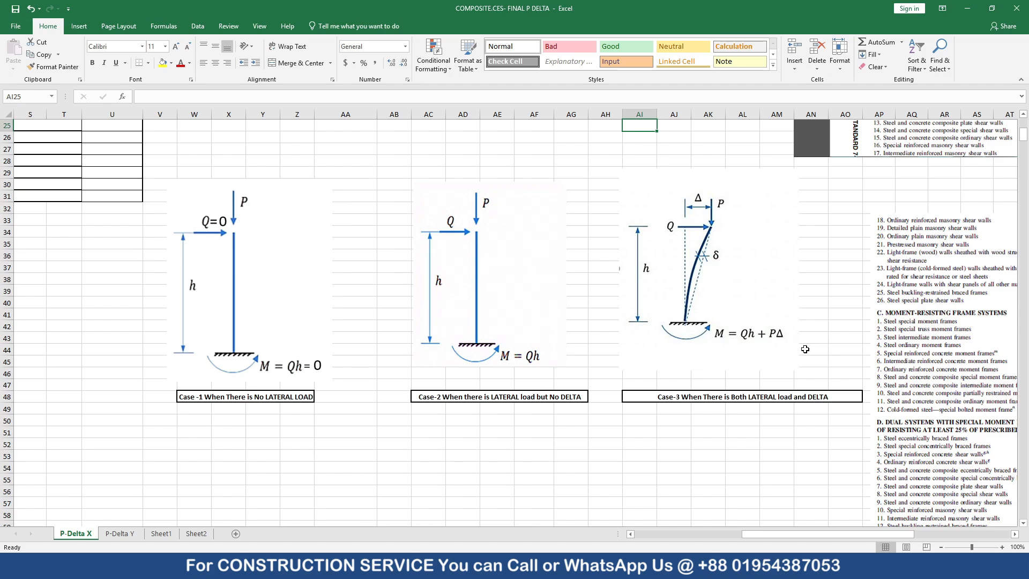
- Review the P-delta effects clause 2.5.7.9 on the P-Delta X sheet, including stability coefficient equations 6.2.48 and 6.2.49 and their term definitions
left_click_drag(750, 534, 641, 523)
scroll(516, 420, "down", 1)
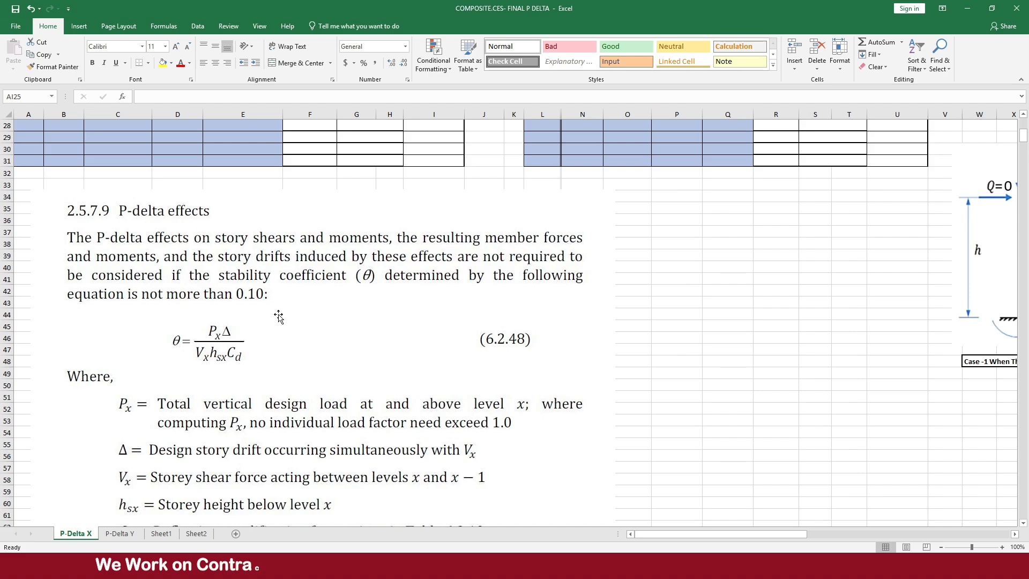
scroll(277, 316, "down", 6)
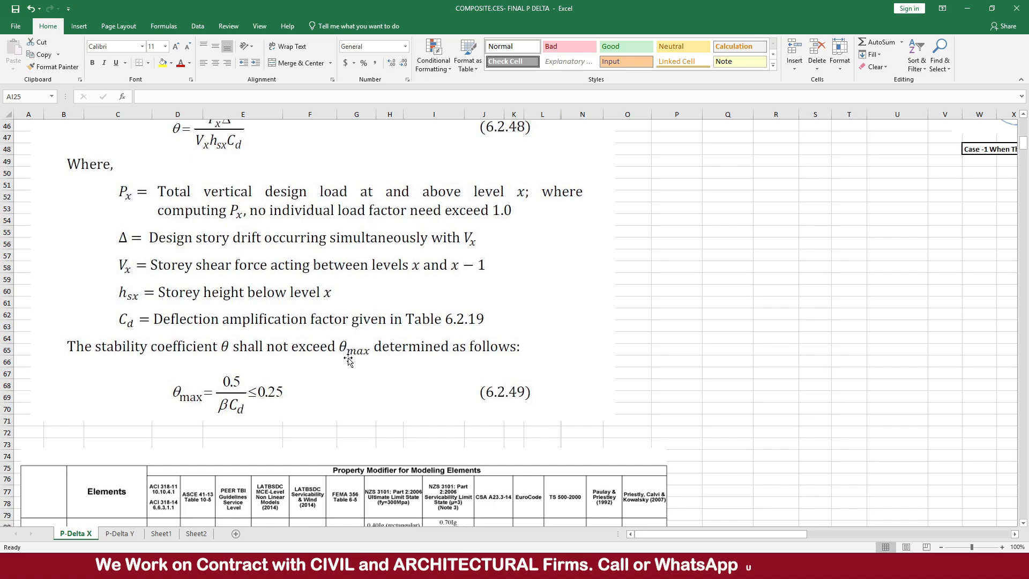
scroll(348, 360, "up", 6)
scroll(198, 285, "down", 6)
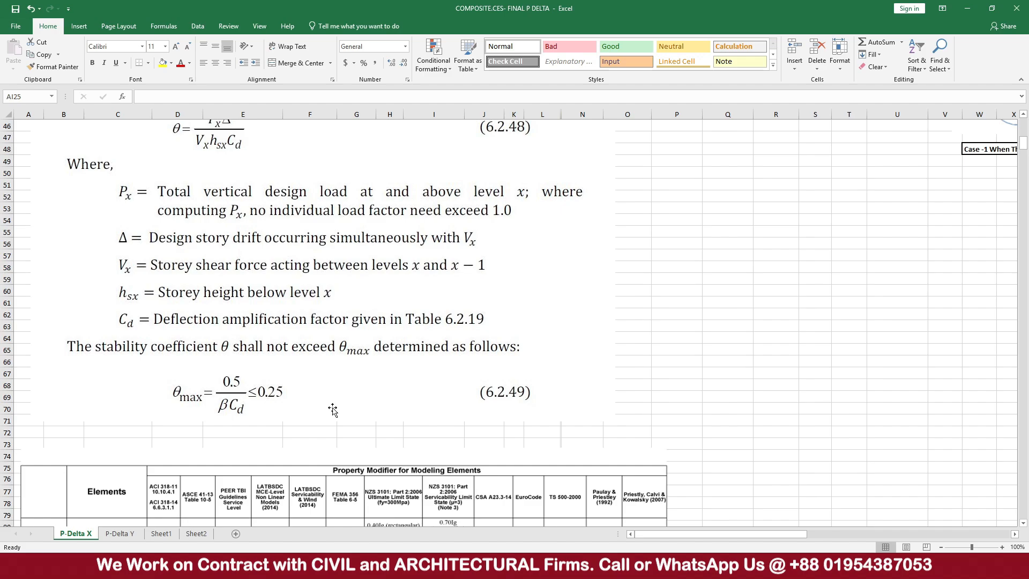
scroll(333, 410, "up", 2)
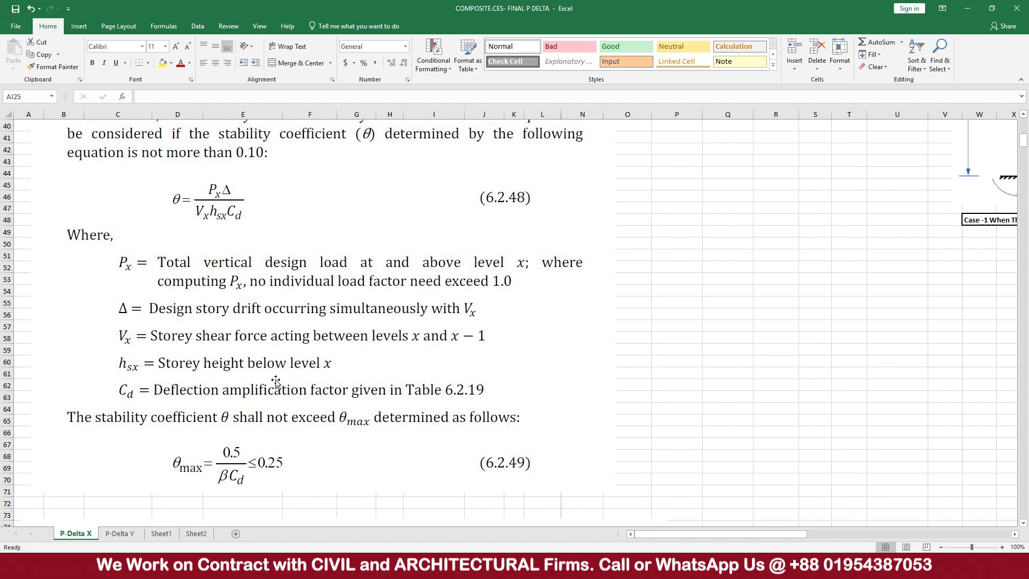
scroll(275, 382, "up", 4)
scroll(275, 382, "up", 3)
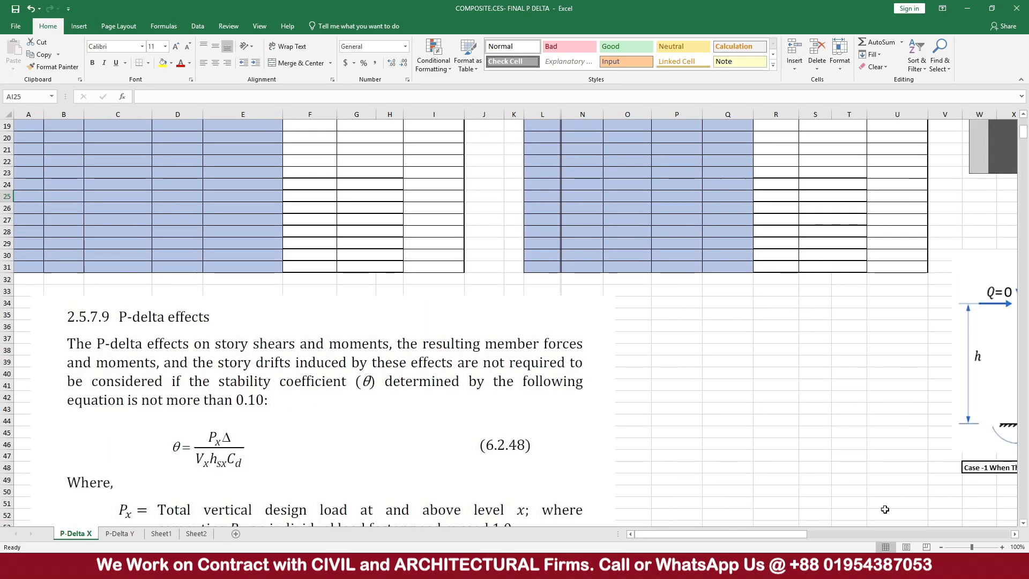
left_click_drag(793, 534, 651, 522)
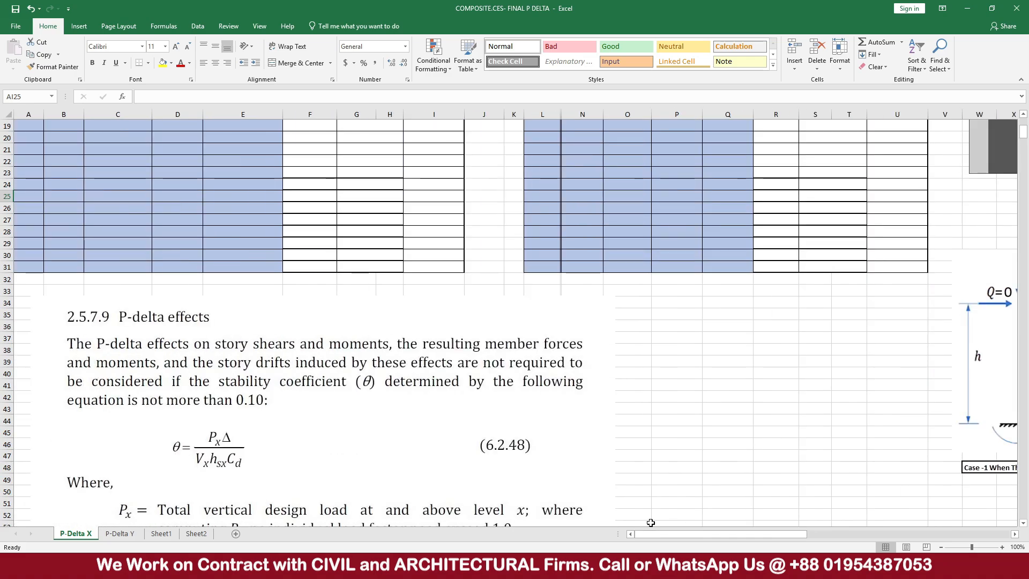
- Check the importance factor I and deflection amplification factor Cd cells above the EX 1 Direction table
key("alt+Tab")
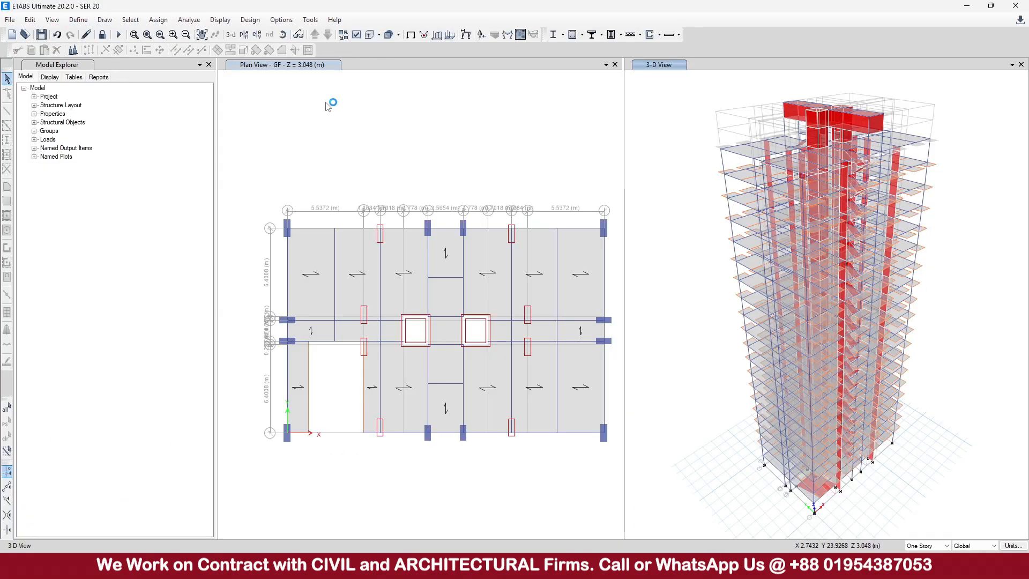
key("alt+Tab")
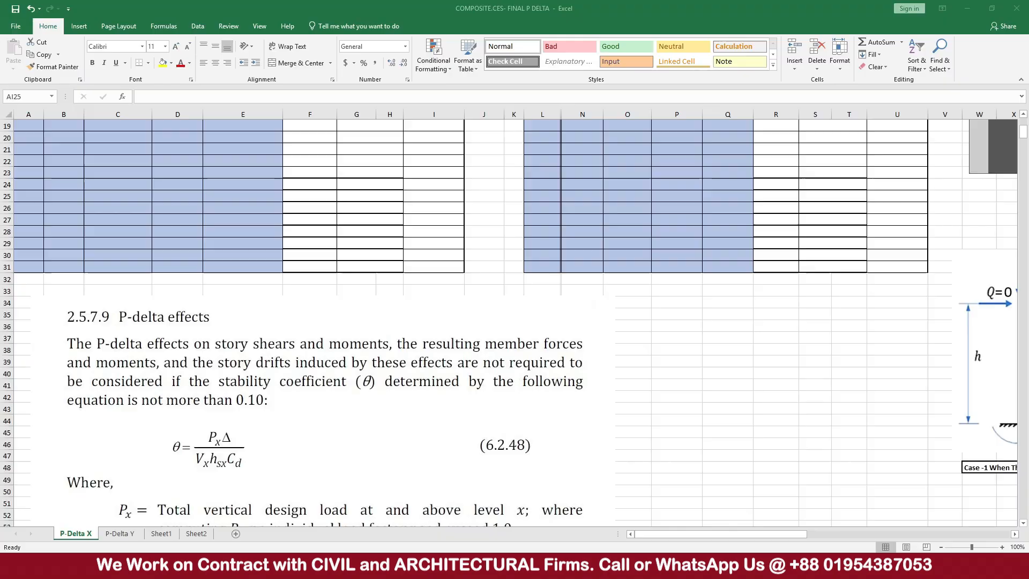
scroll(299, 281, "up", 6)
left_click(220, 184)
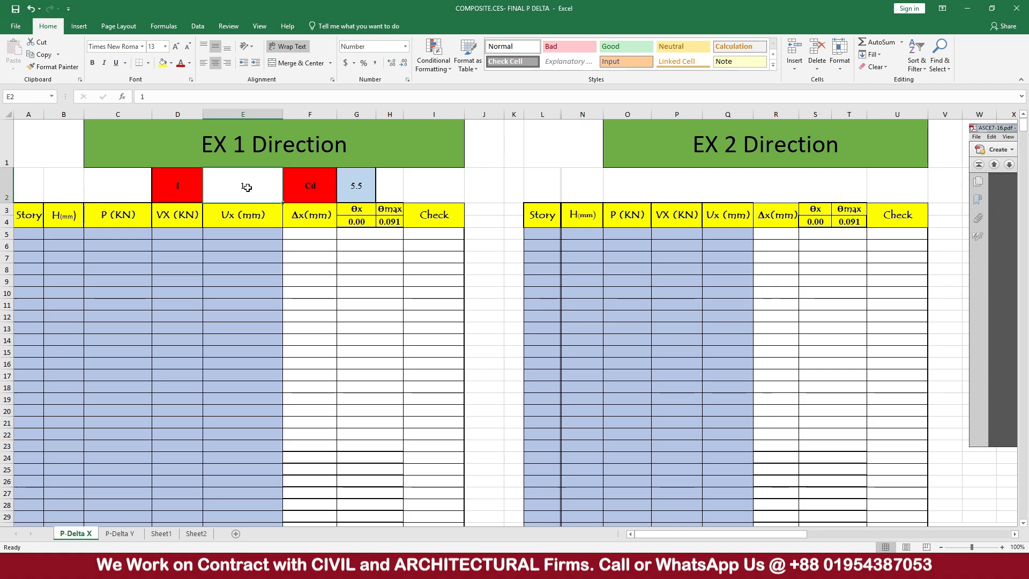
left_click(362, 185)
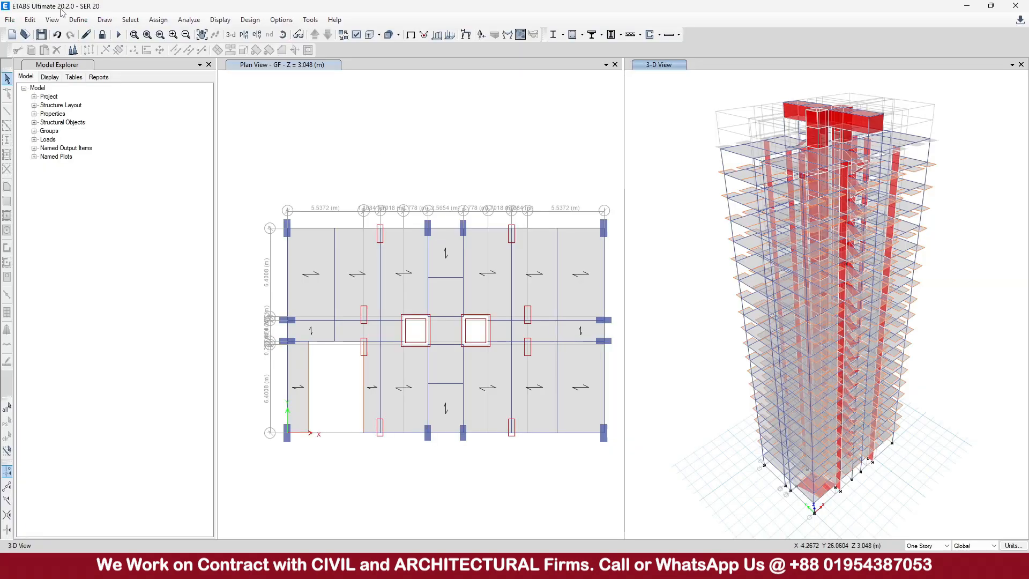
- Switch to ETABS and inspect the ASCE 7-05 seismic loading parameters of the EQX load pattern, including Cd and the importance factor
left_click(79, 20)
left_click(159, 244)
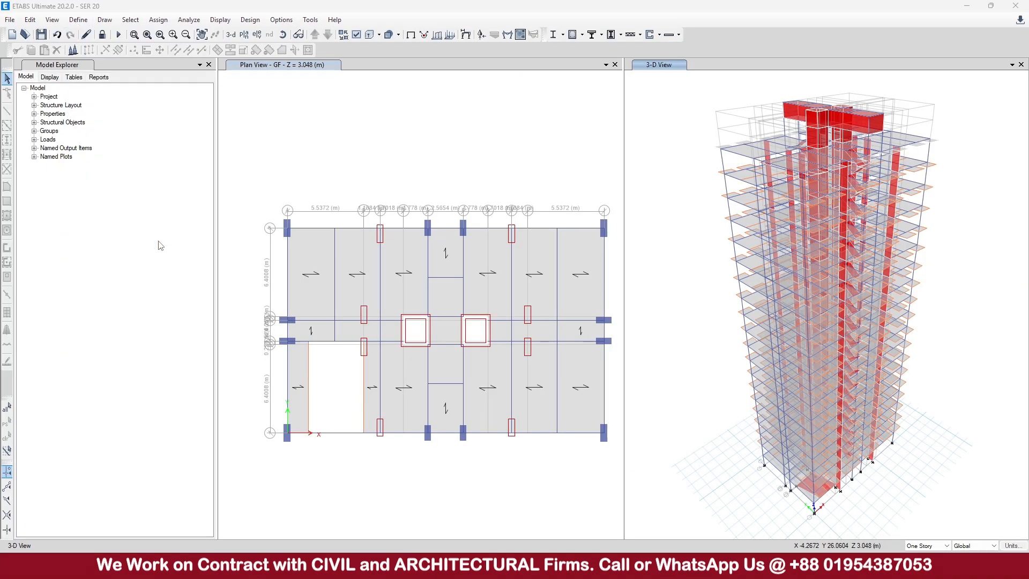
left_click(335, 279)
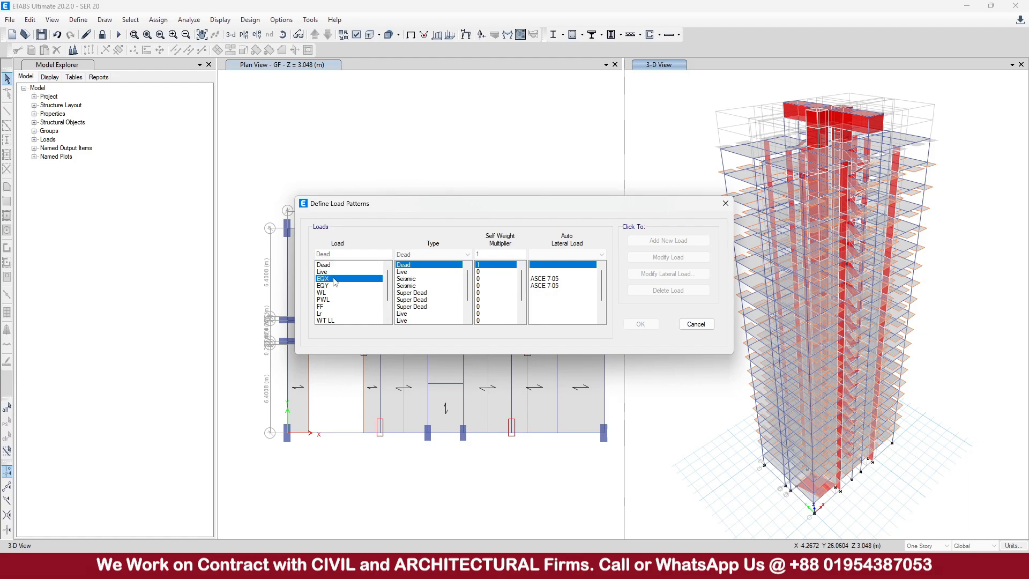
left_click(669, 274)
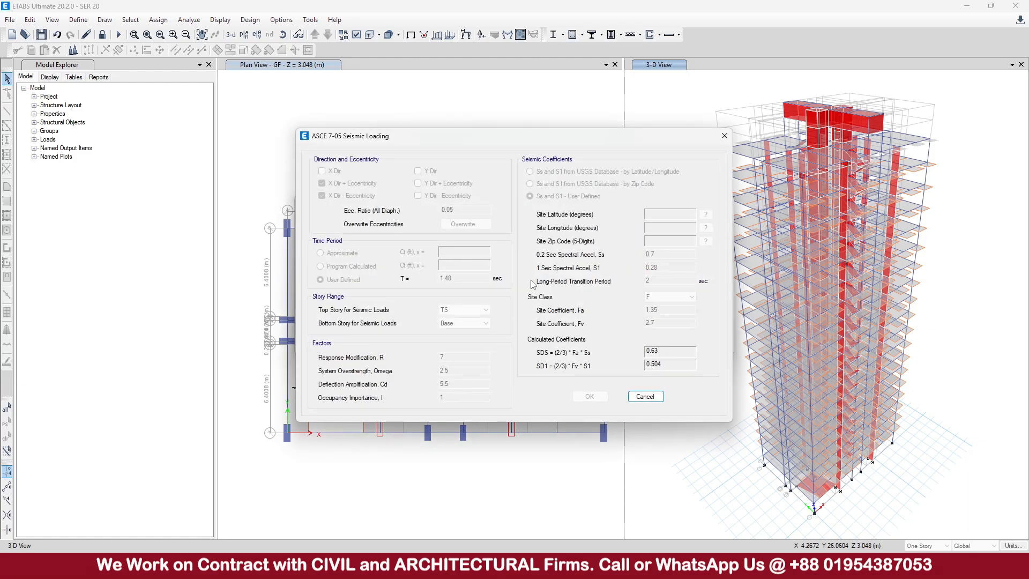
left_click(725, 135)
left_click(715, 203)
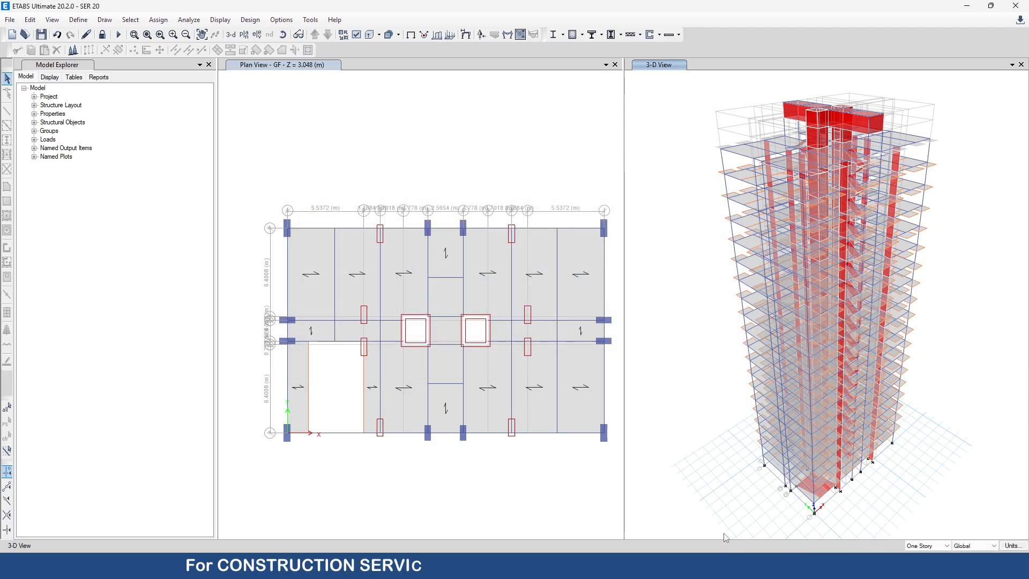
- Unlock the model, accepting deletion of the analysis results, and start a new load combination named P
left_click(102, 34)
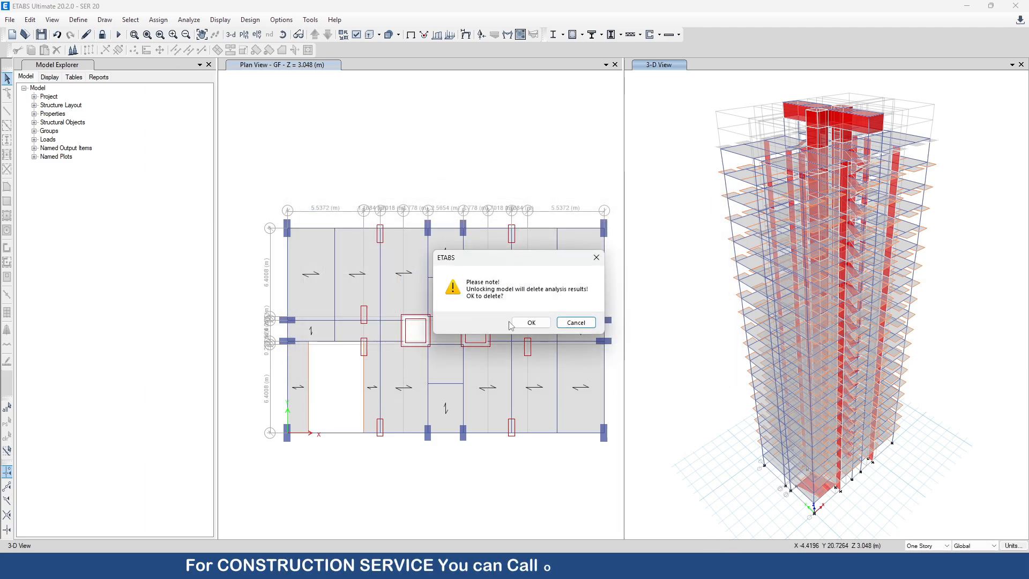
left_click(515, 323)
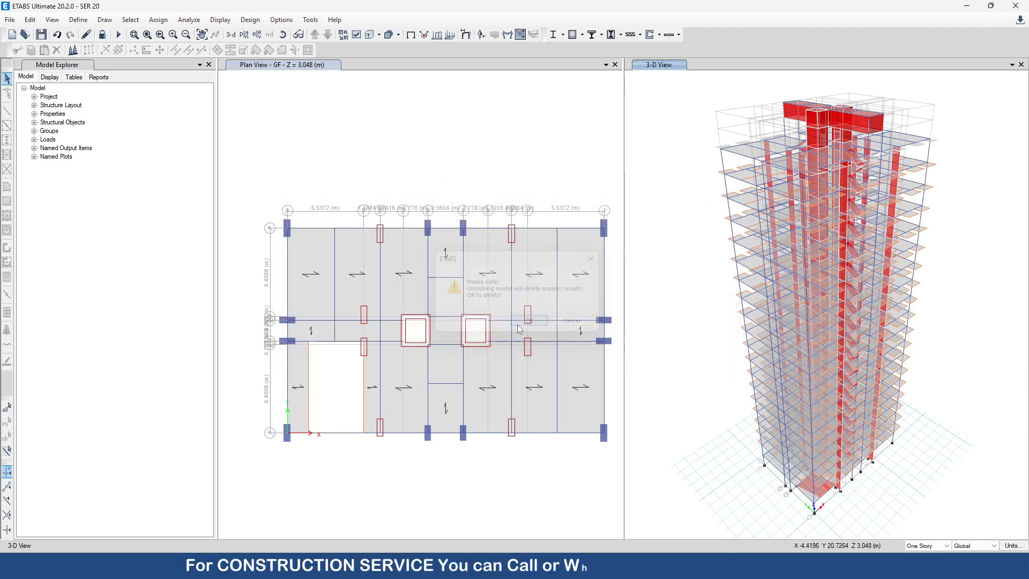
left_click(81, 20)
left_click(165, 291)
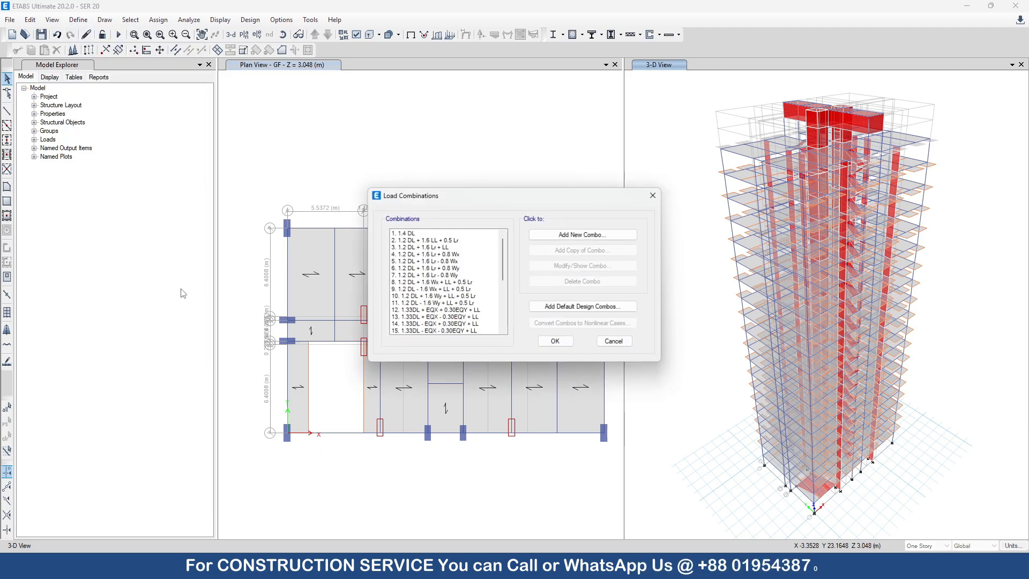
left_click(583, 235)
double_click(506, 193)
key("BackSpace")
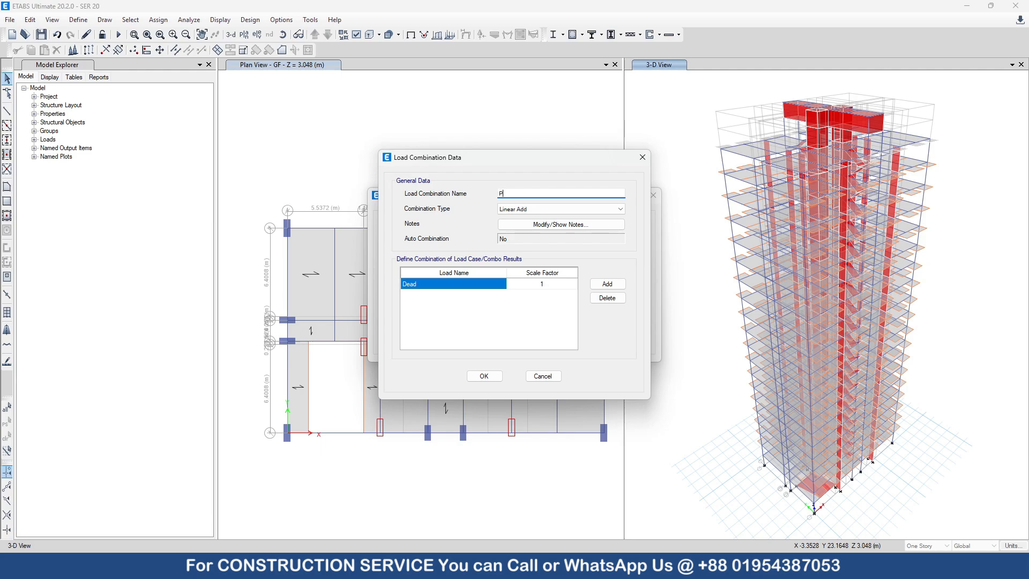
- Add the load cases WL, PWL, FF and Live to combination P alongside Dead, each with scale factor 1
left_click(608, 284)
left_click(607, 284)
left_click(608, 284)
left_click(608, 284)
left_click(456, 295)
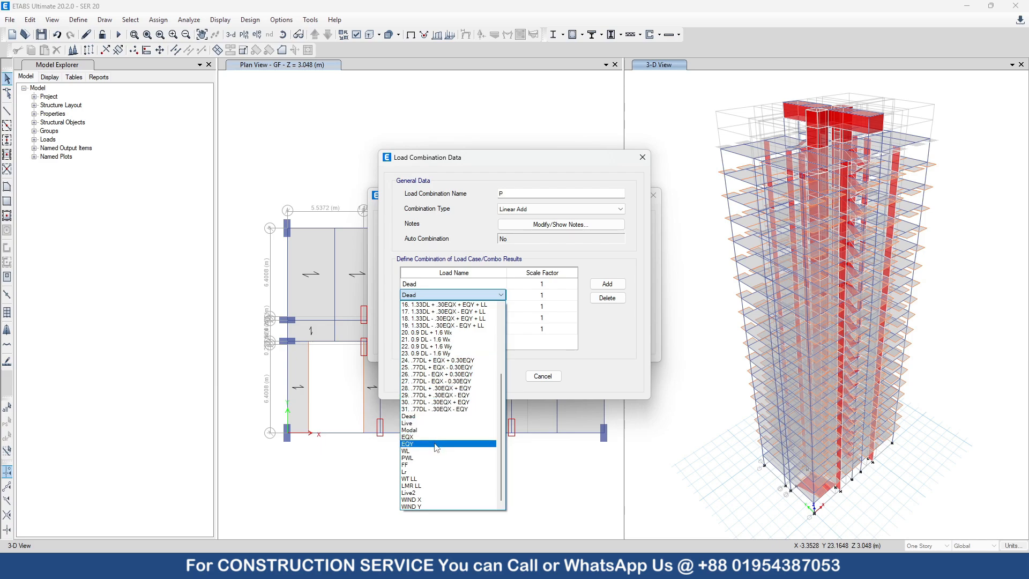
left_click(436, 451)
left_click(457, 306)
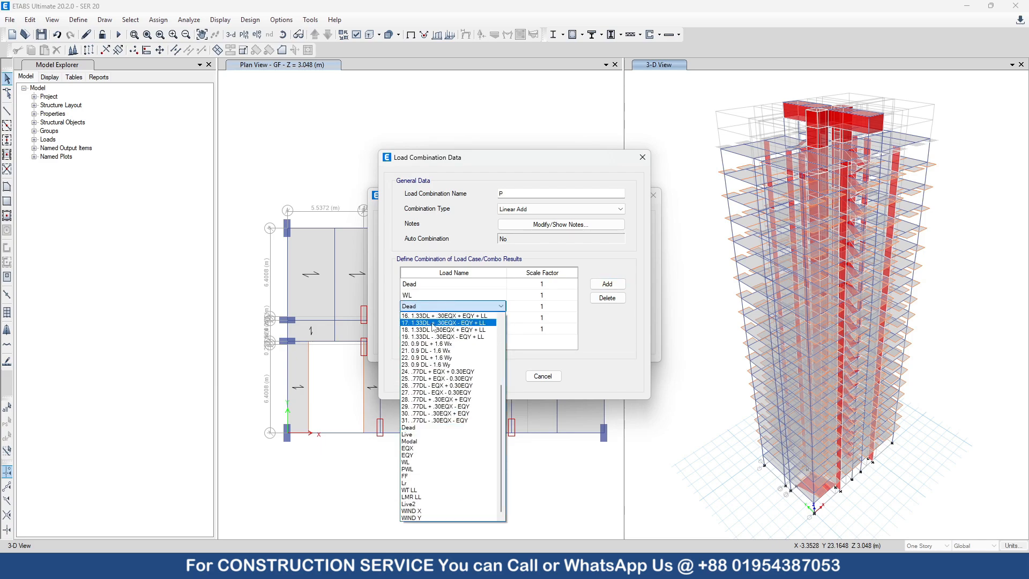
left_click(420, 469)
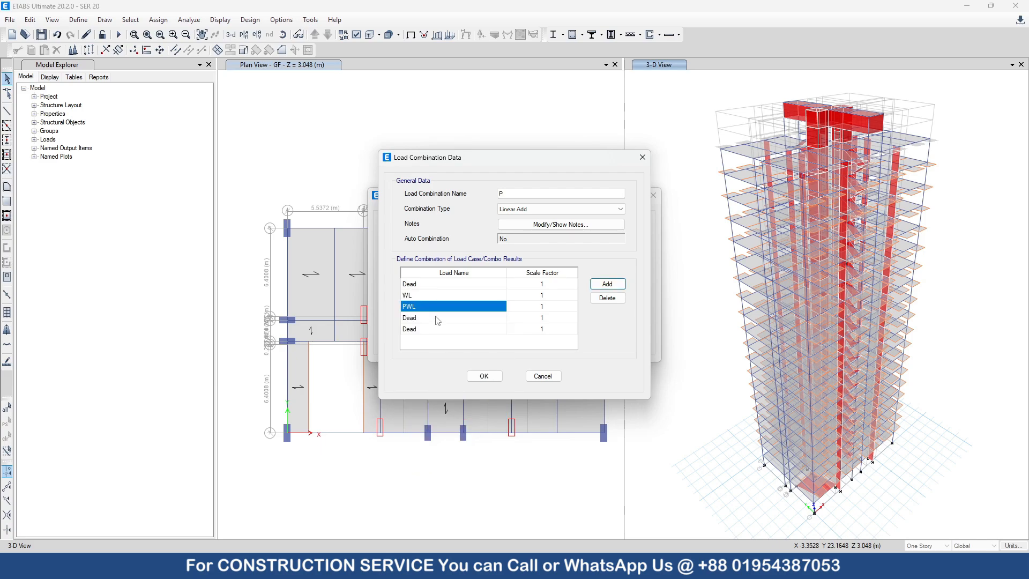
left_click(438, 320)
left_click(432, 491)
left_click(441, 329)
left_click(436, 460)
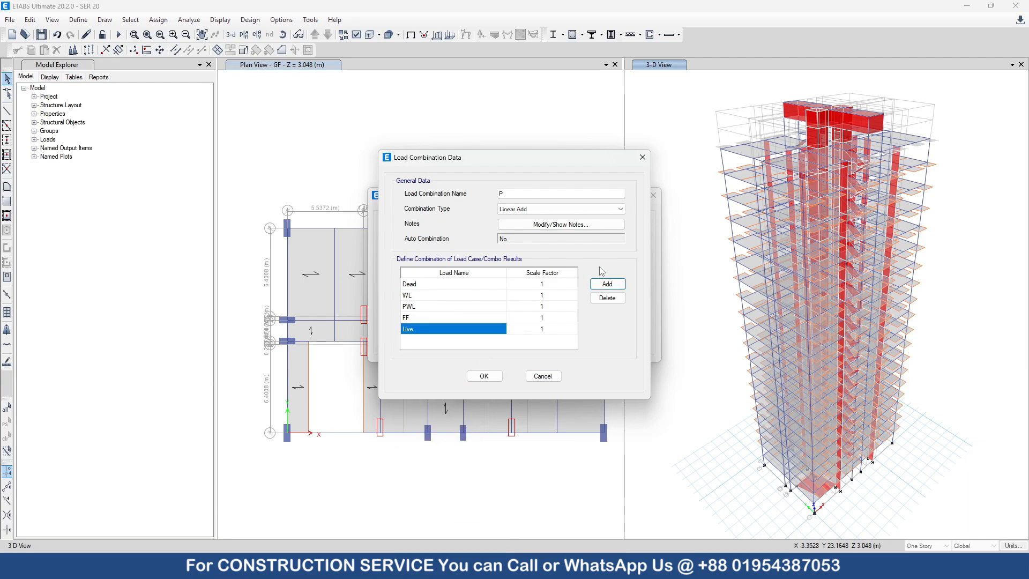
- Add the load cases Lr and WT LL to combination P with scale factor 1
left_click(608, 284)
left_click(501, 340)
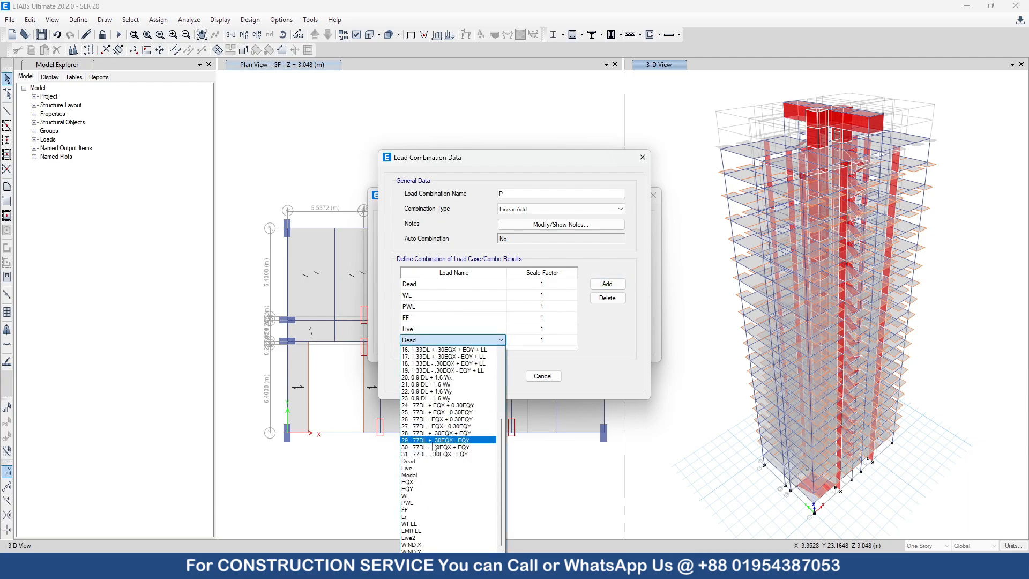
left_click(427, 517)
left_click(607, 284)
left_click(462, 340)
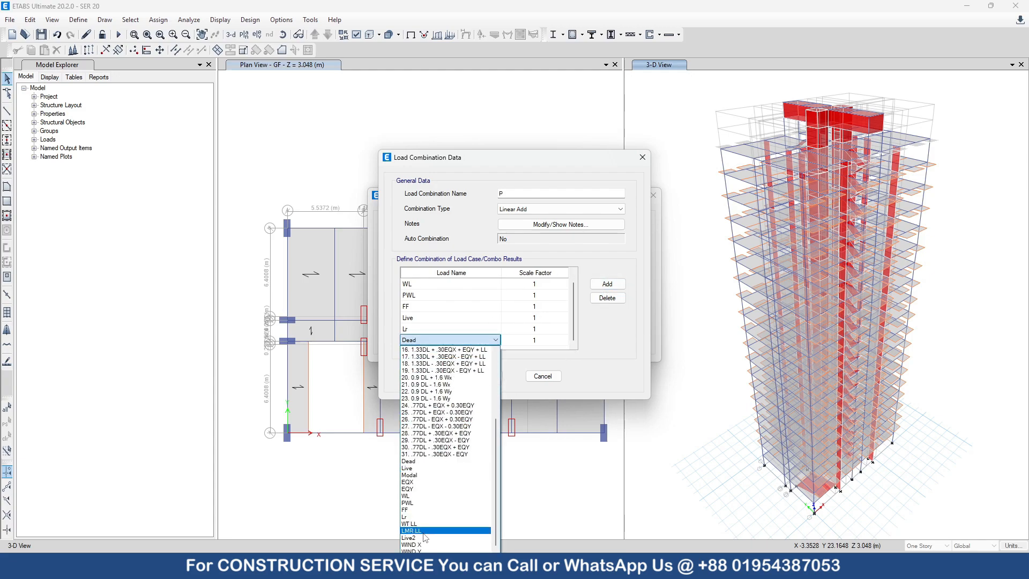
left_click(424, 523)
- Add the load cases LMR LL and Live2 to combination P with scale factor 1 and check the list
left_click(605, 284)
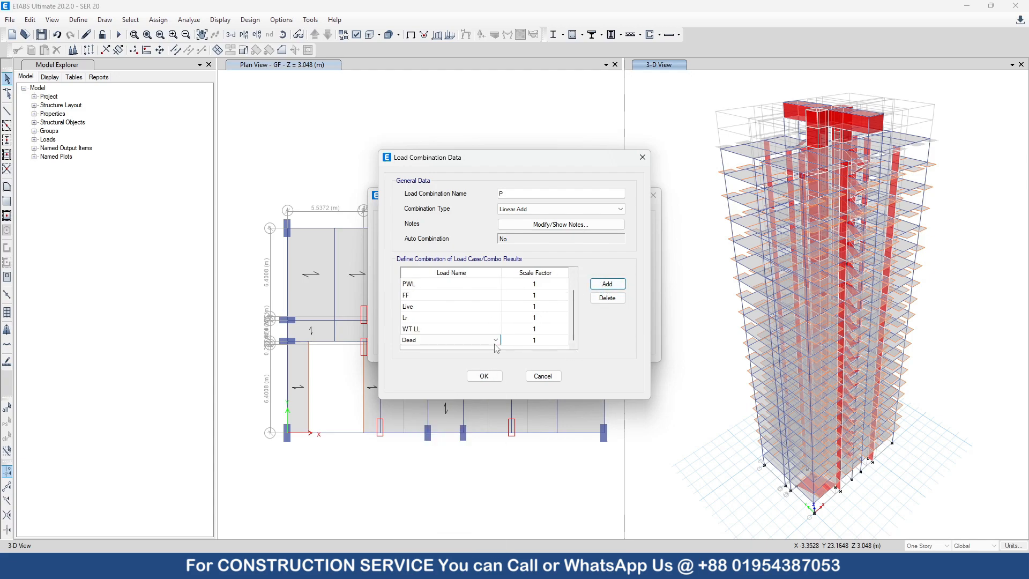
left_click(461, 340)
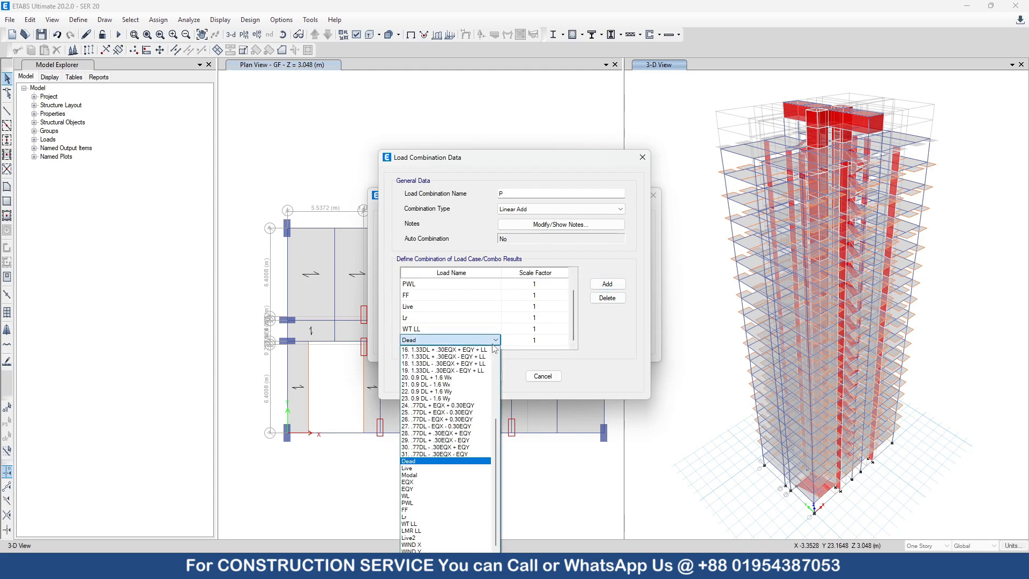
left_click(452, 531)
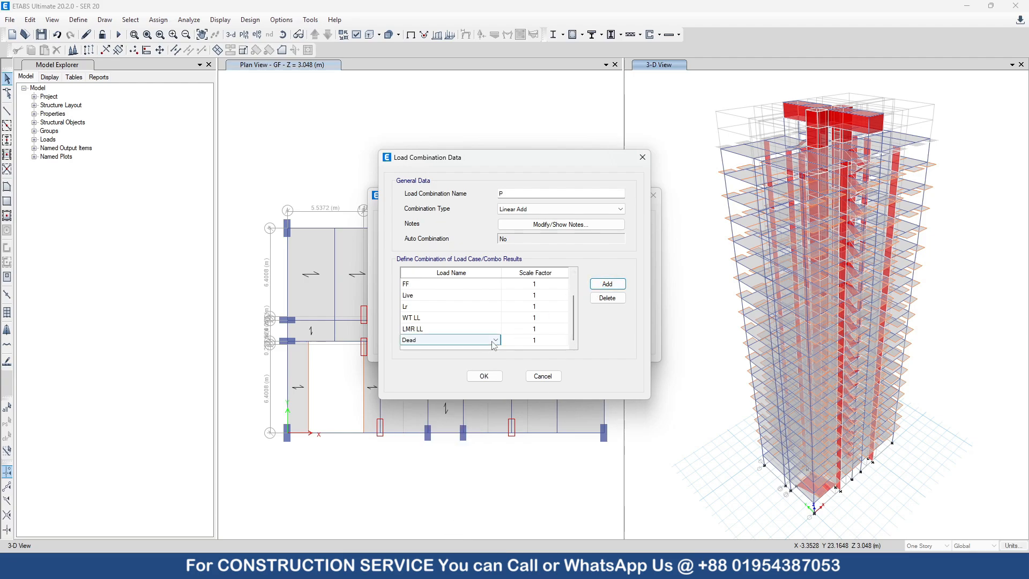
left_click(494, 339)
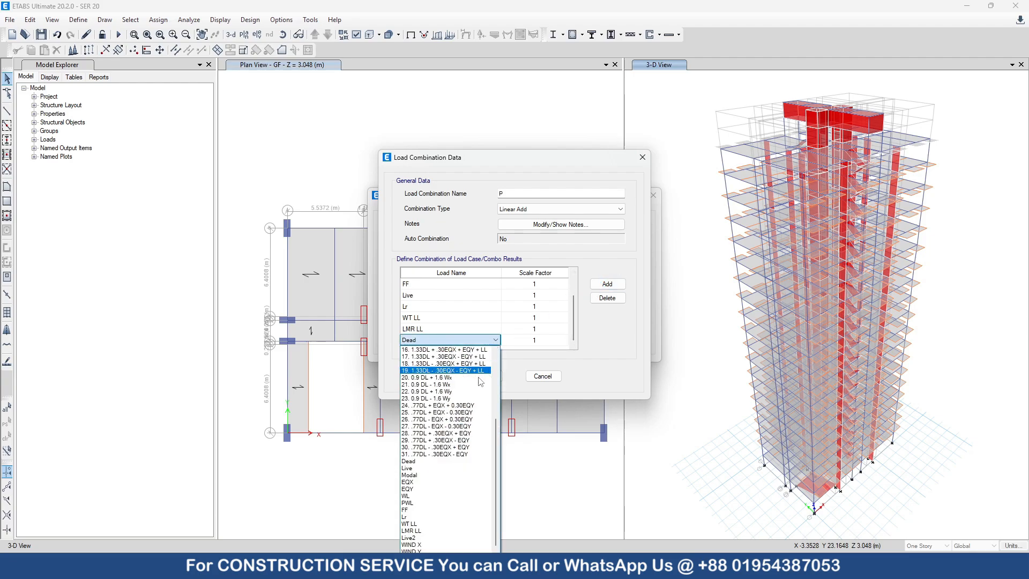
left_click(434, 538)
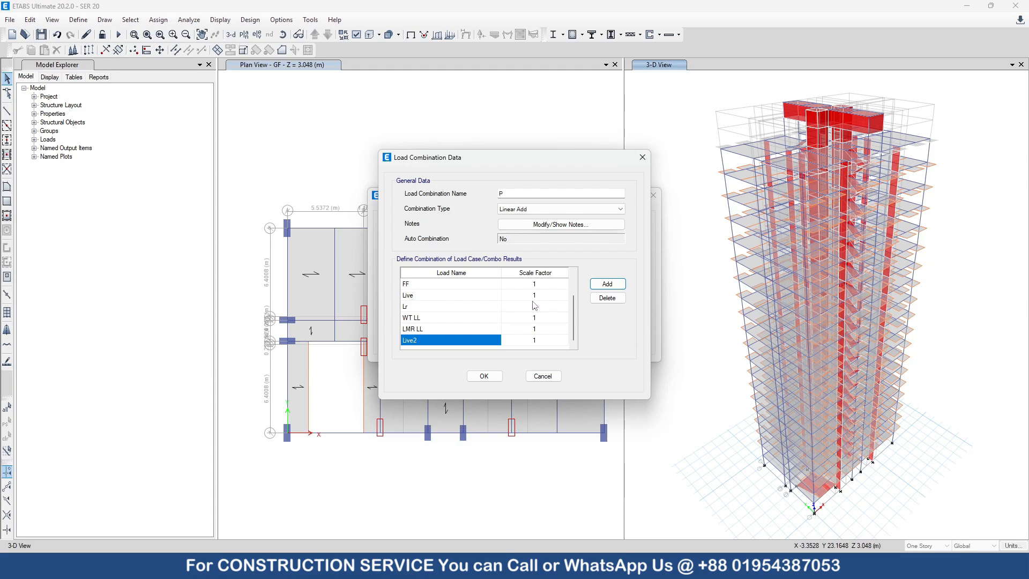
scroll(534, 306, "up", 1)
scroll(534, 305, "down", 1)
- Save load combination P and run the model analysis
left_click(483, 376)
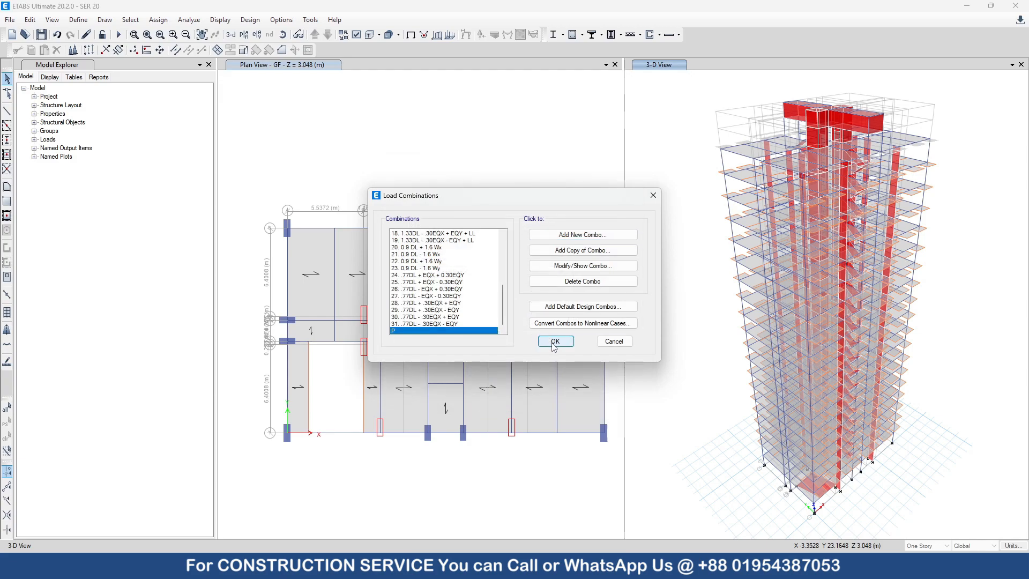
left_click(552, 346)
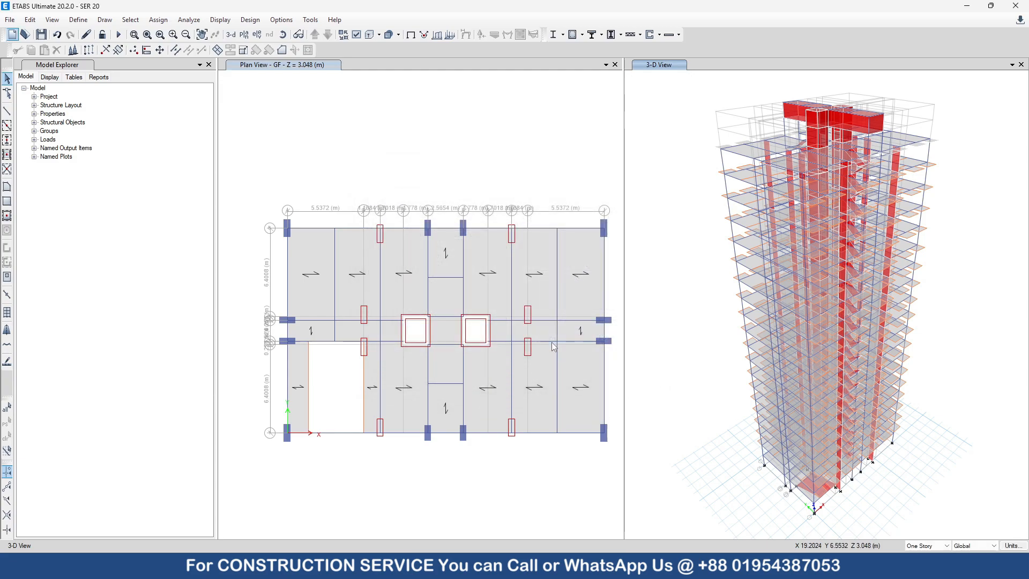
left_click(118, 35)
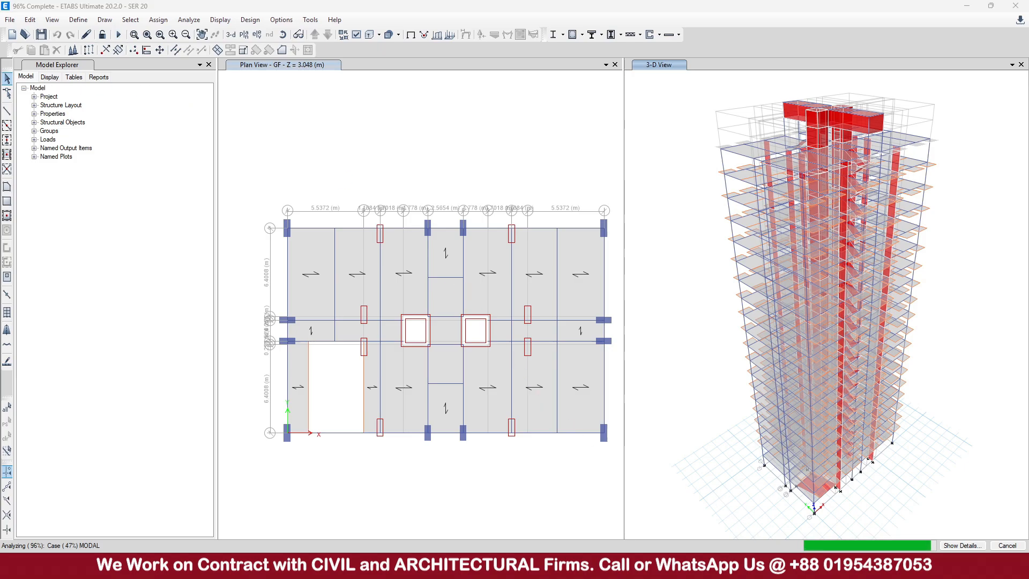
- Switch to Excel and reread the stability coefficient equation and the definition of its vertical load Px
scroll(219, 295, "down", 12)
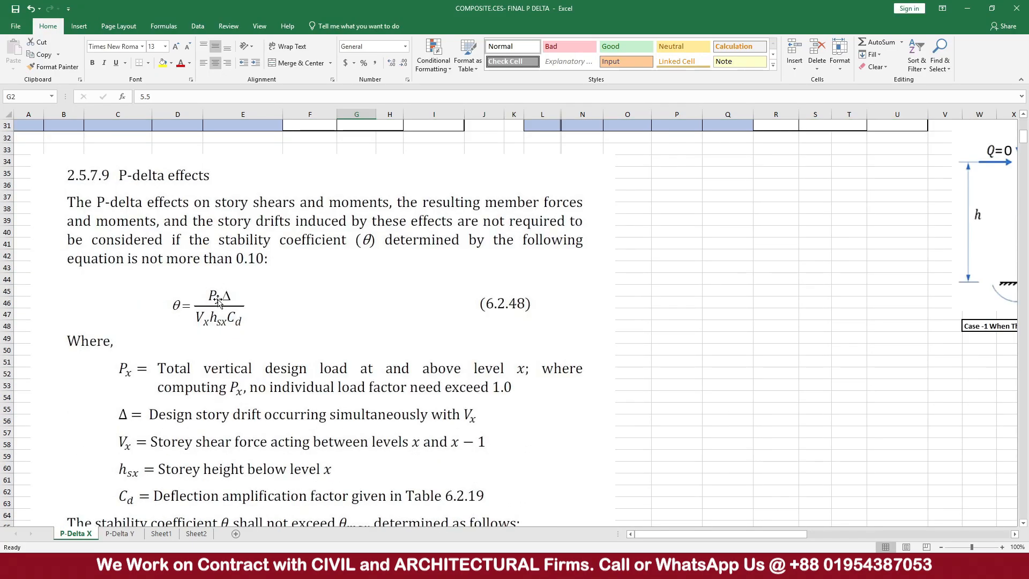
scroll(218, 300, "down", 5)
scroll(264, 429, "up", 11)
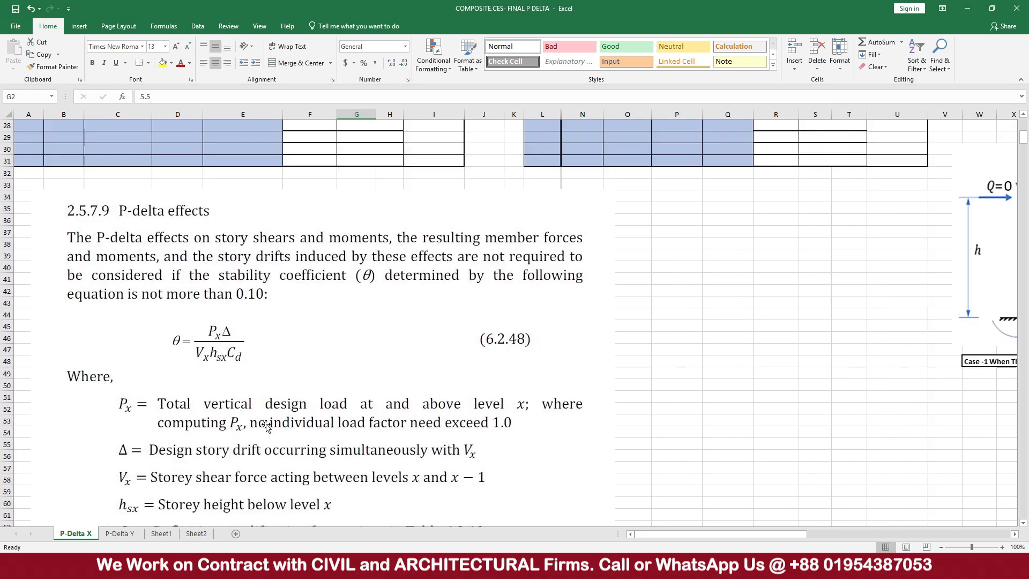
scroll(540, 236, "up", 5)
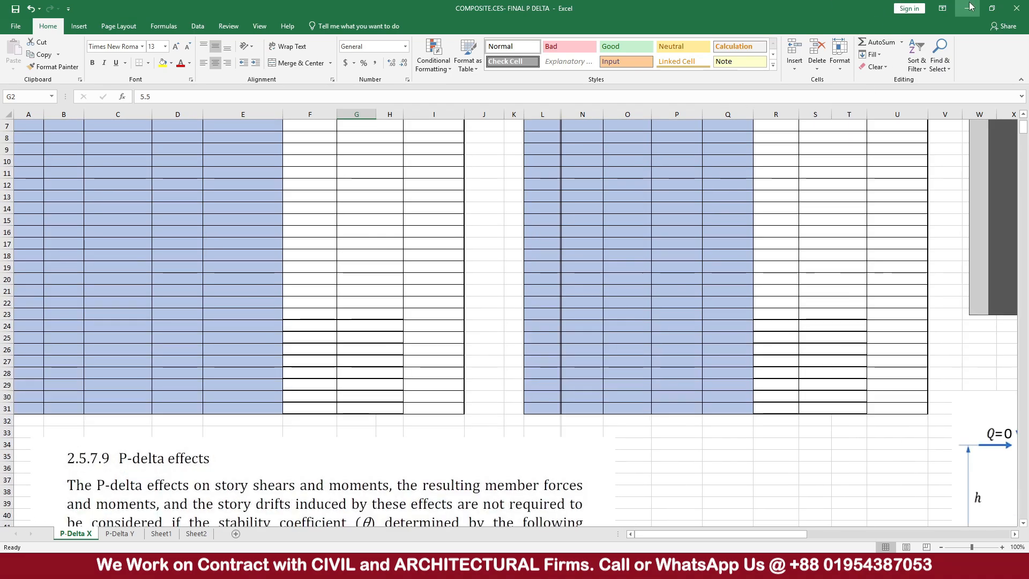
left_click(968, 8)
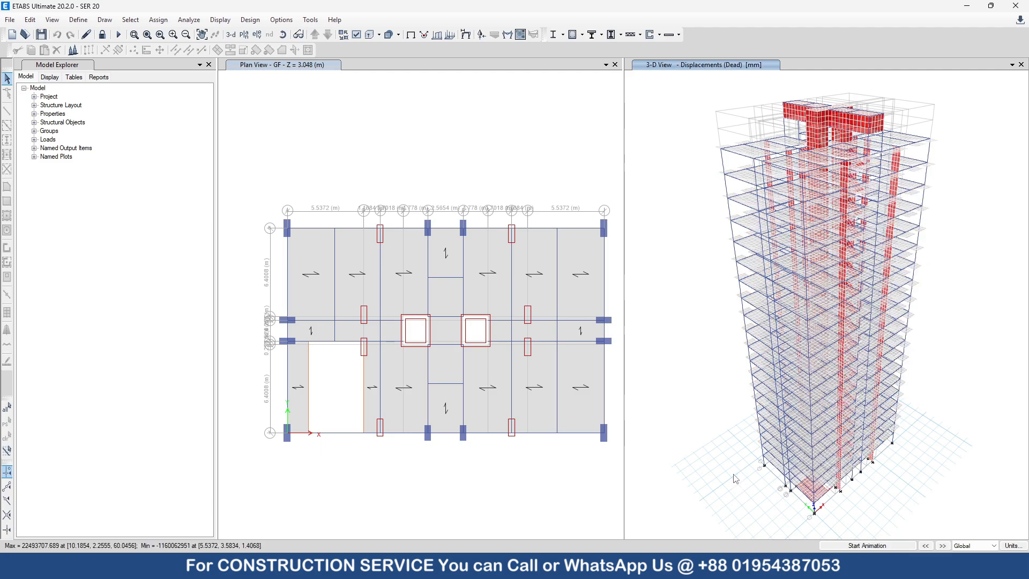
left_click(219, 20)
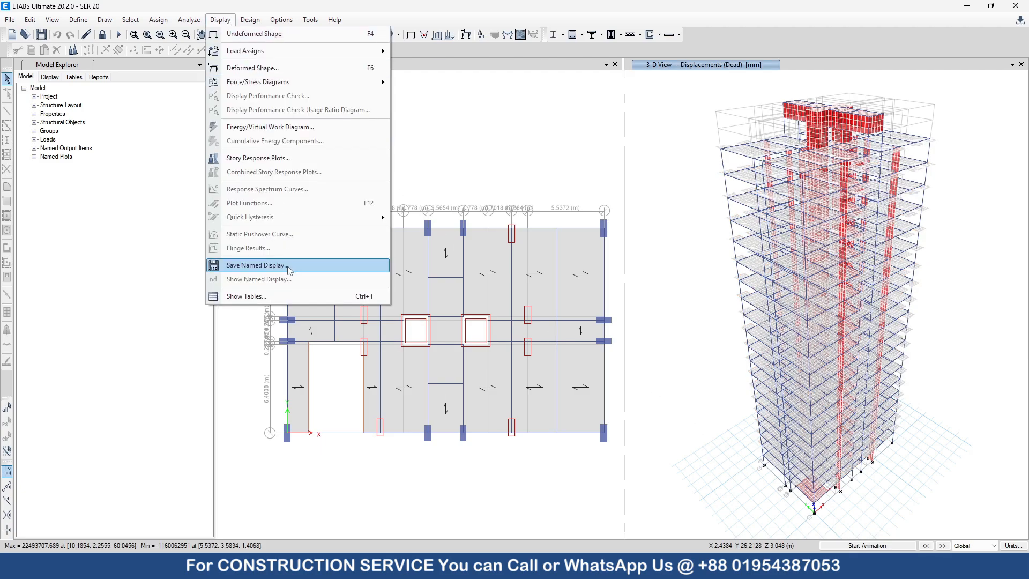
left_click(289, 296)
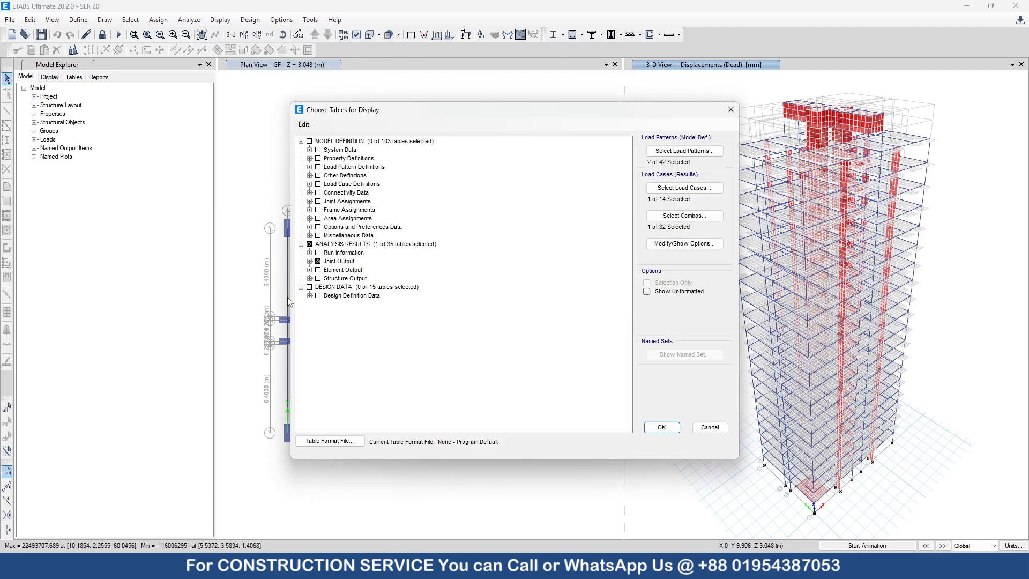
left_click(309, 279)
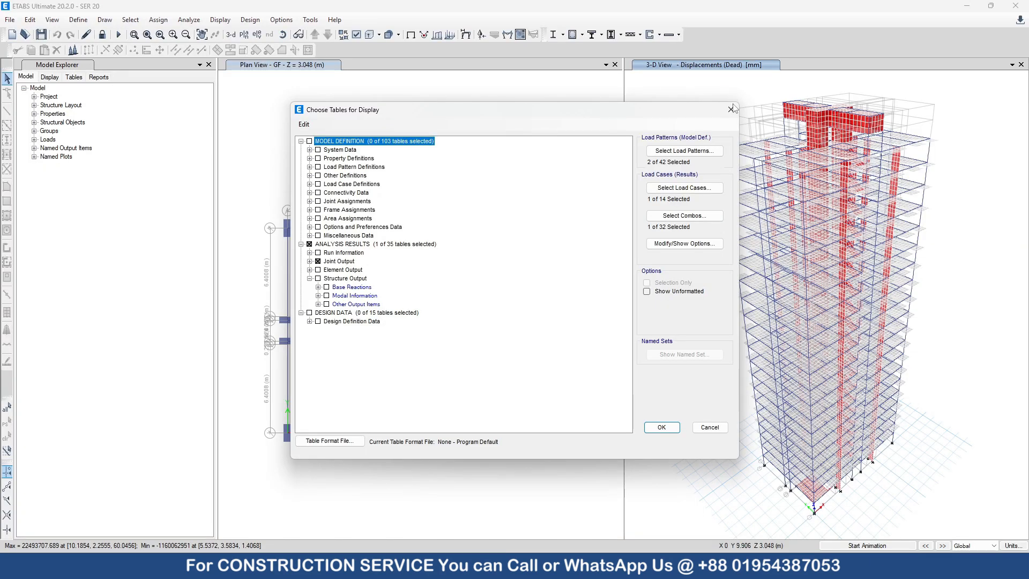
left_click(731, 109)
- In the ETABS model, open the story data and copy the whole Story name column from TS down to Base
left_click(30, 19)
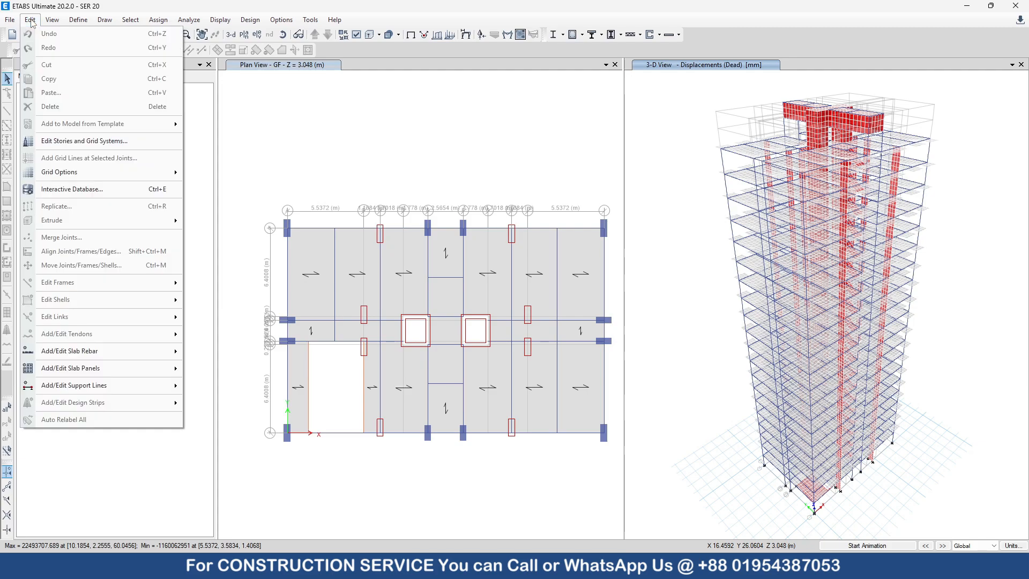
left_click(98, 141)
left_click(577, 172)
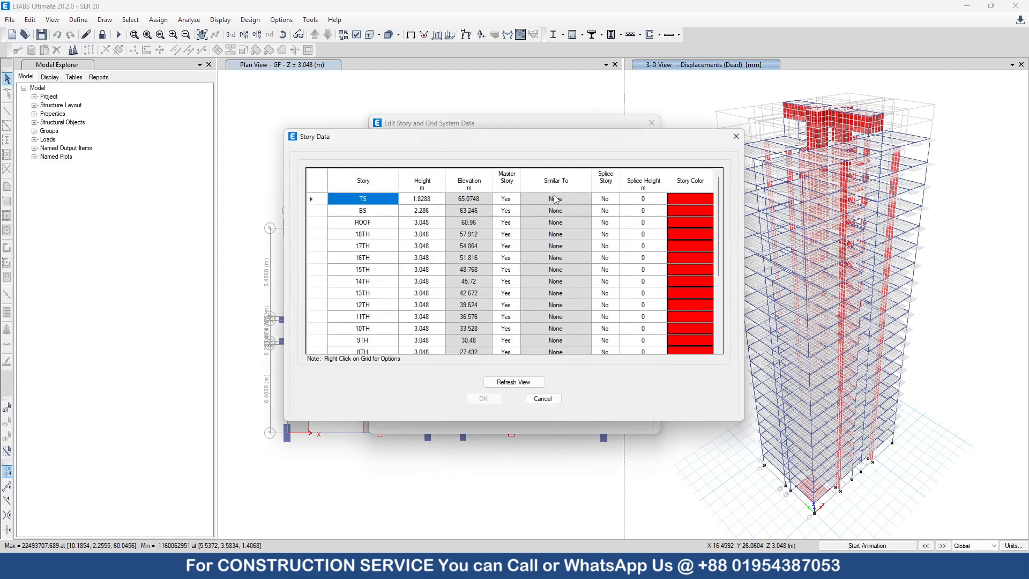
left_click_drag(383, 202, 383, 464)
key("ctrl+c")
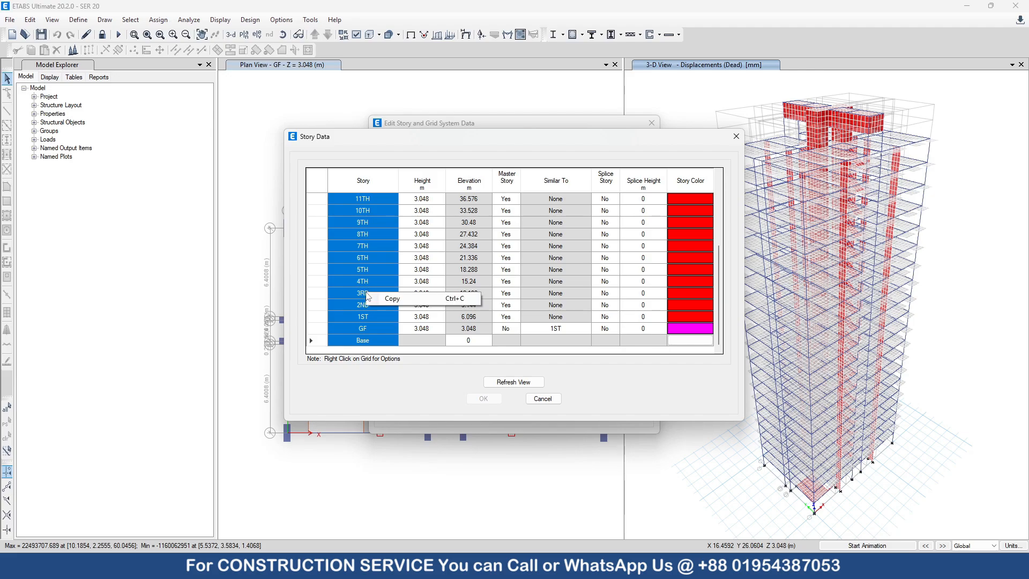
- Switch to Excel and paste the story names into the Story columns of the EX 1 and EX 2 tables from row 5
key("alt+Tab")
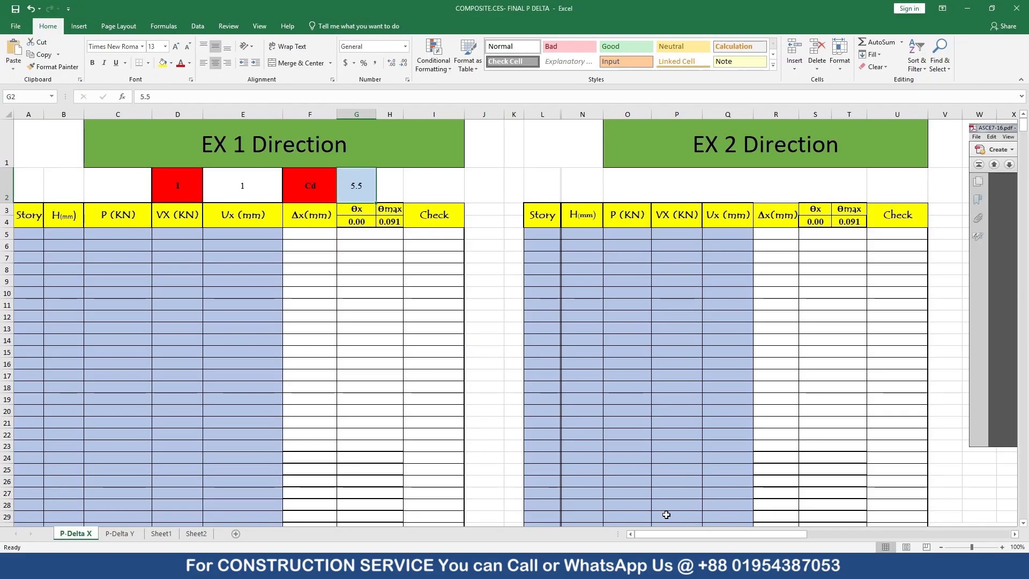
left_click(27, 233)
right_click(27, 233)
left_click(64, 279)
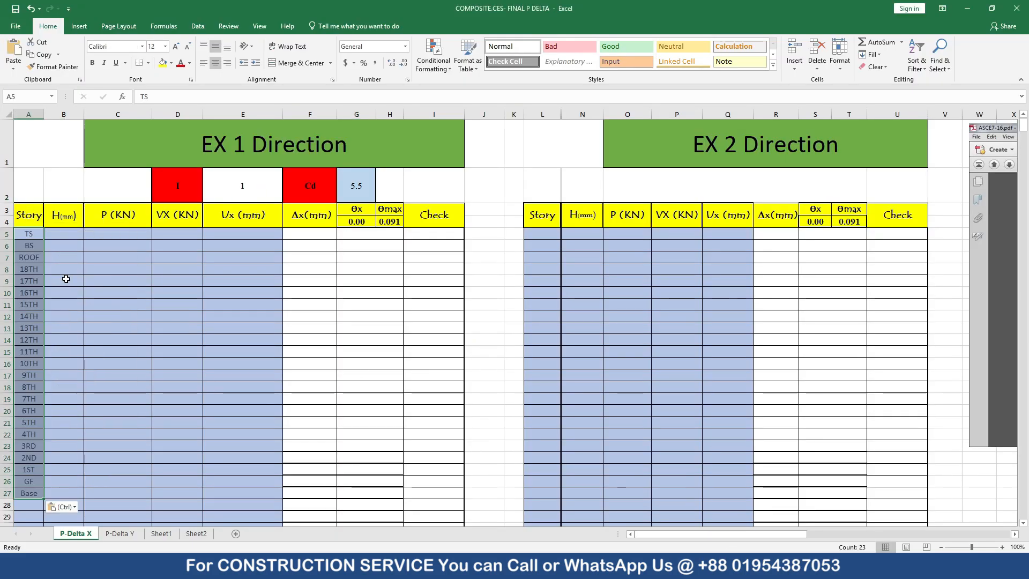
right_click(548, 233)
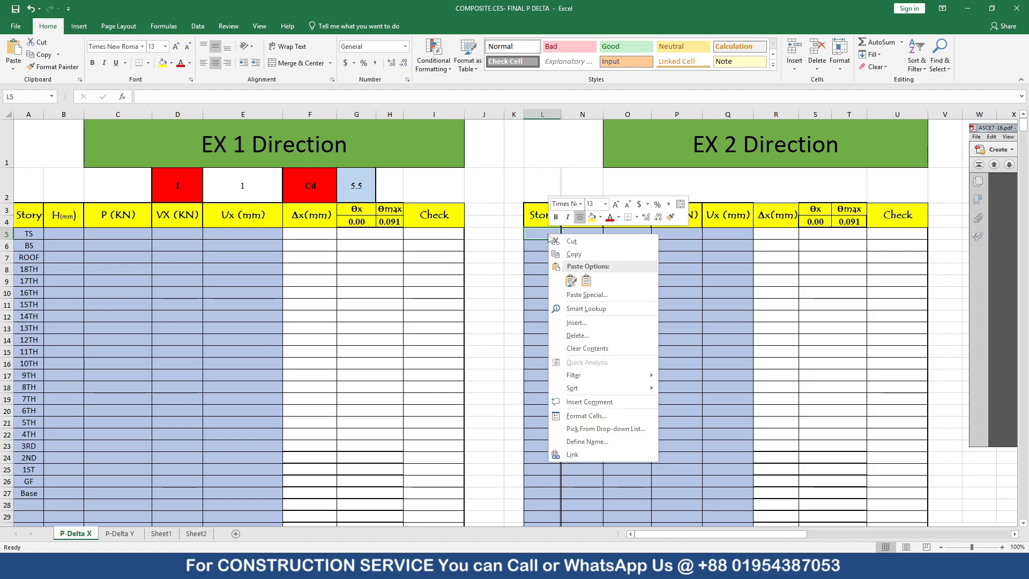
left_click(586, 274)
- Paste the story names into the Story columns of the EY 1 and EY 2 tables on the P-Delta Y sheet
left_click(120, 534)
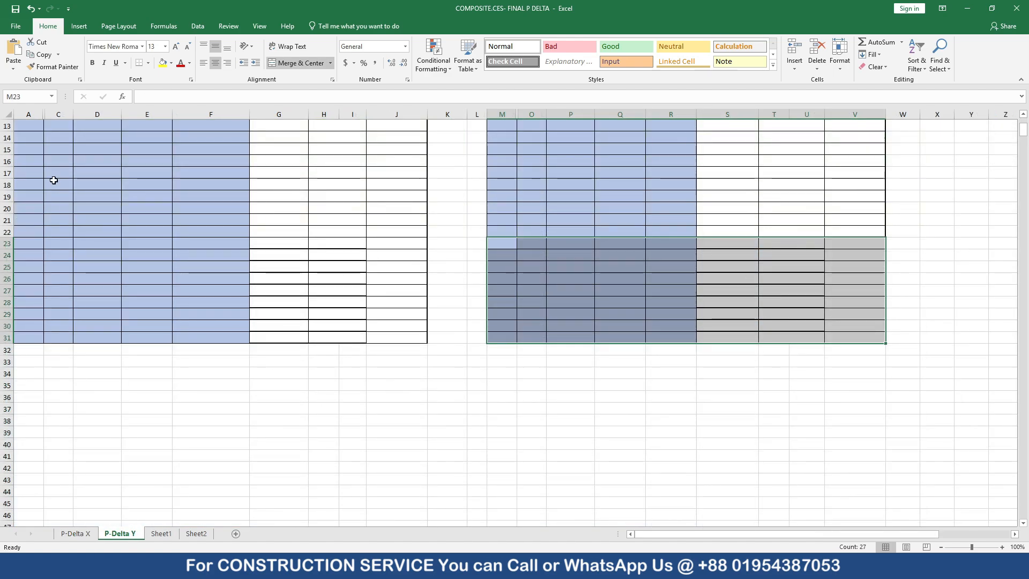
scroll(53, 214, "up", 6)
left_click(28, 218)
right_click(28, 218)
left_click(67, 262)
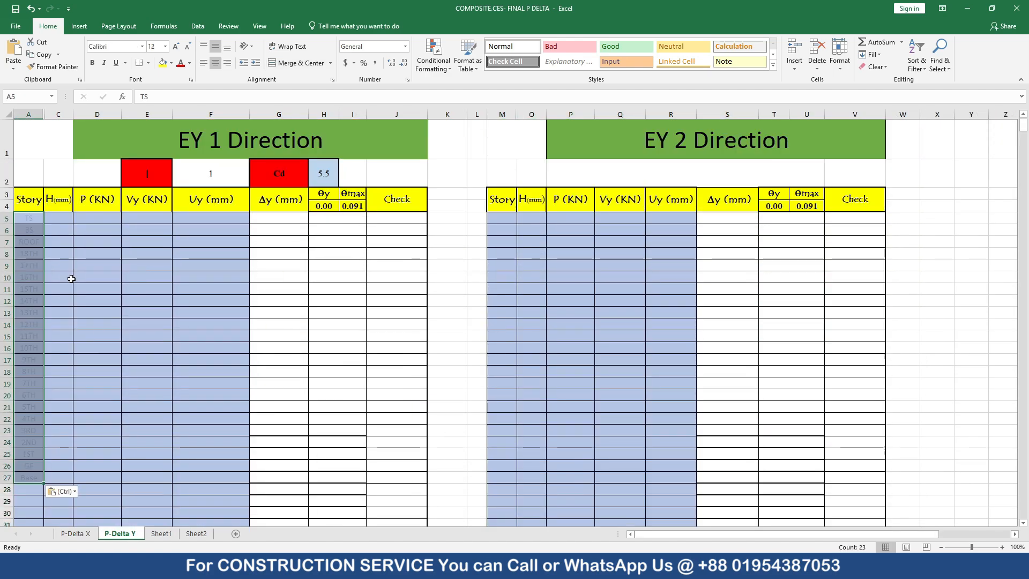
right_click(504, 219)
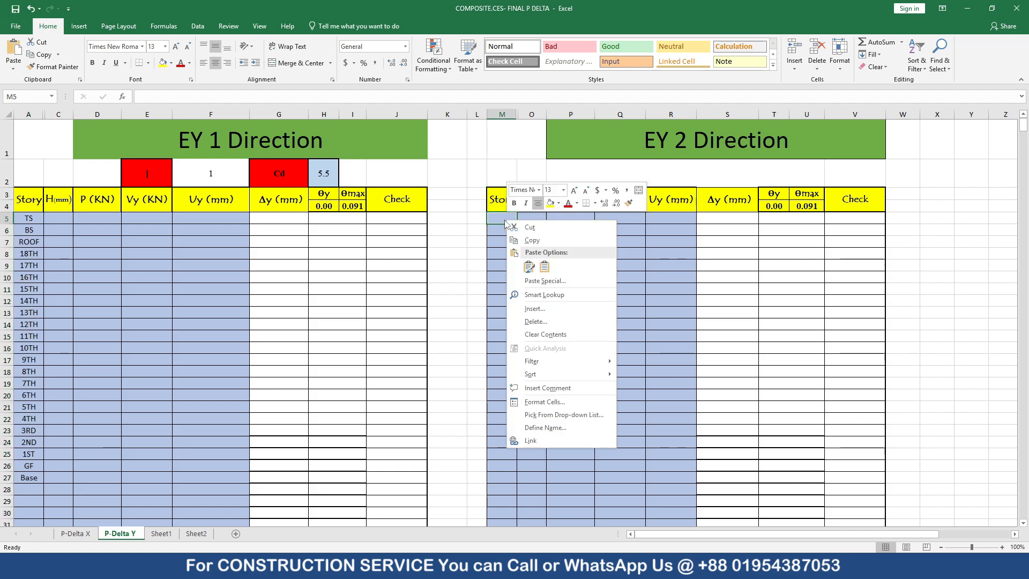
left_click(551, 265)
- Return to the P-Delta X sheet, switch to ETABS and copy the whole Height column of the story data
left_click(76, 534)
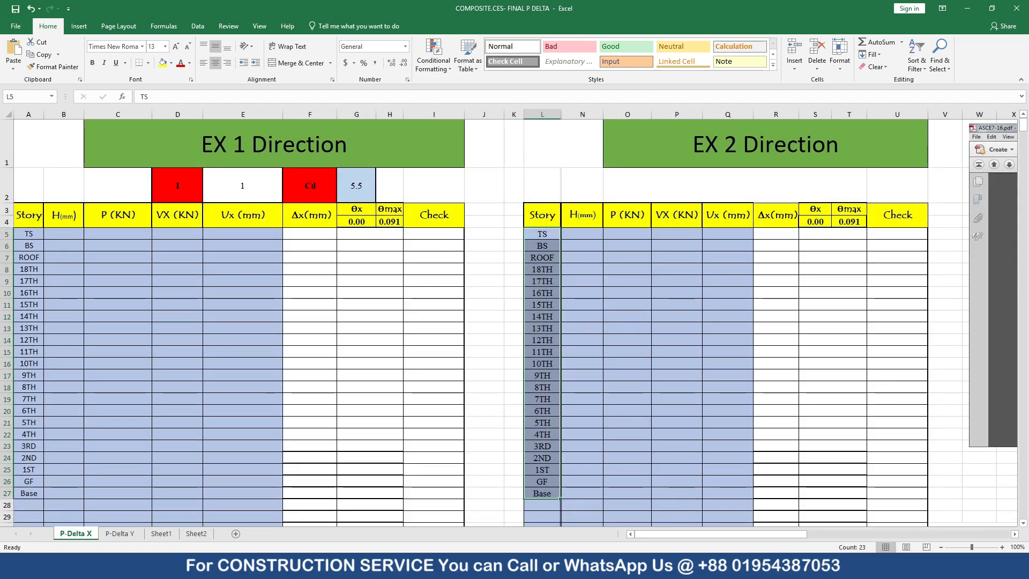
key("alt+Tab")
left_click_drag(437, 201, 429, 465)
right_click(429, 298)
left_click(452, 302)
- Add a new worksheet to the Excel workbook and paste the story heights starting at cell K11
key("alt+Tab")
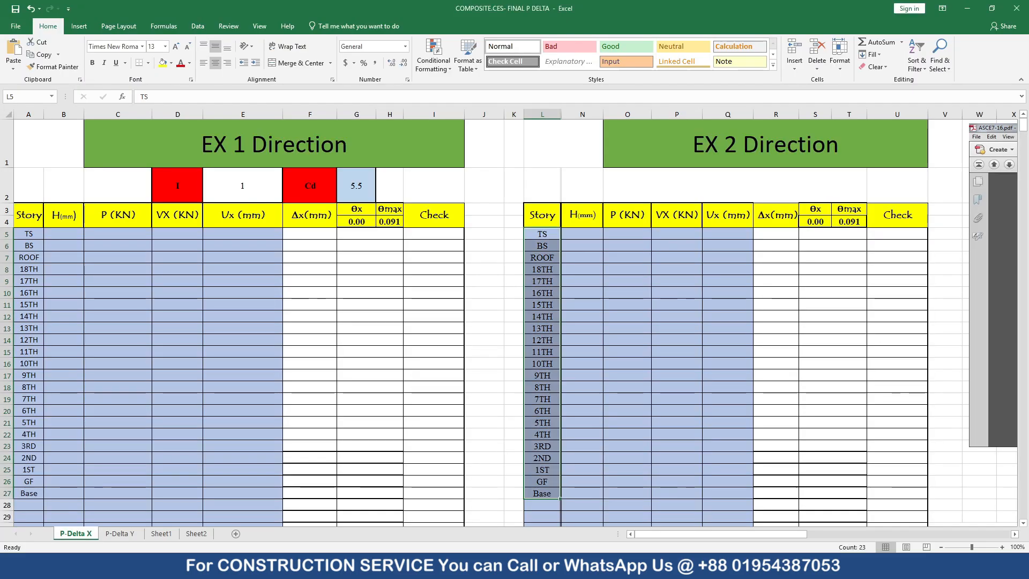
left_click(191, 533)
left_click(236, 533)
left_click(373, 230)
right_click(373, 232)
left_click(411, 279)
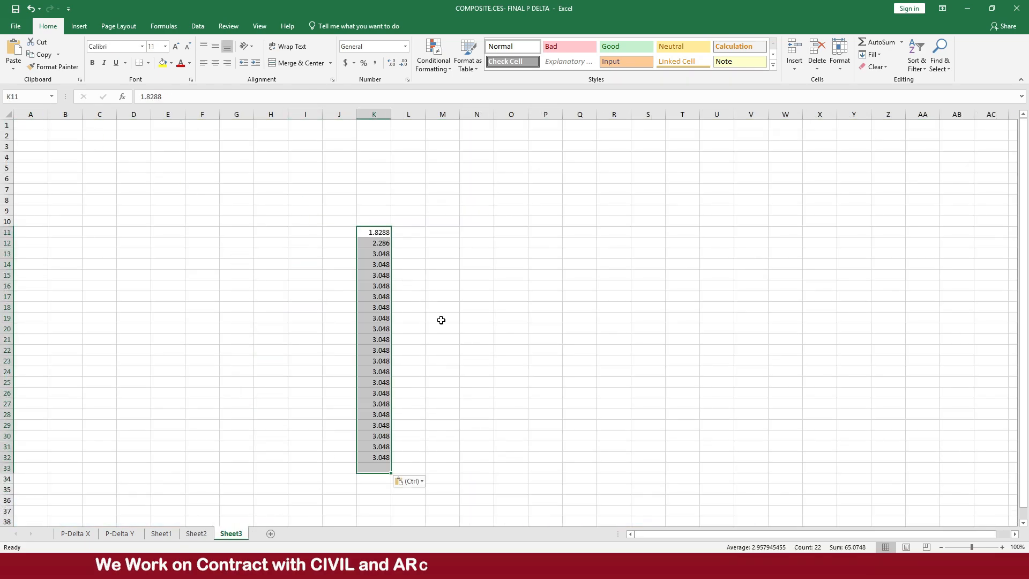
- Convert the heights to millimetres with the formula =K11*1000 in M11 and fill it down to M32
left_click(511, 361)
left_click(448, 232)
type("=")
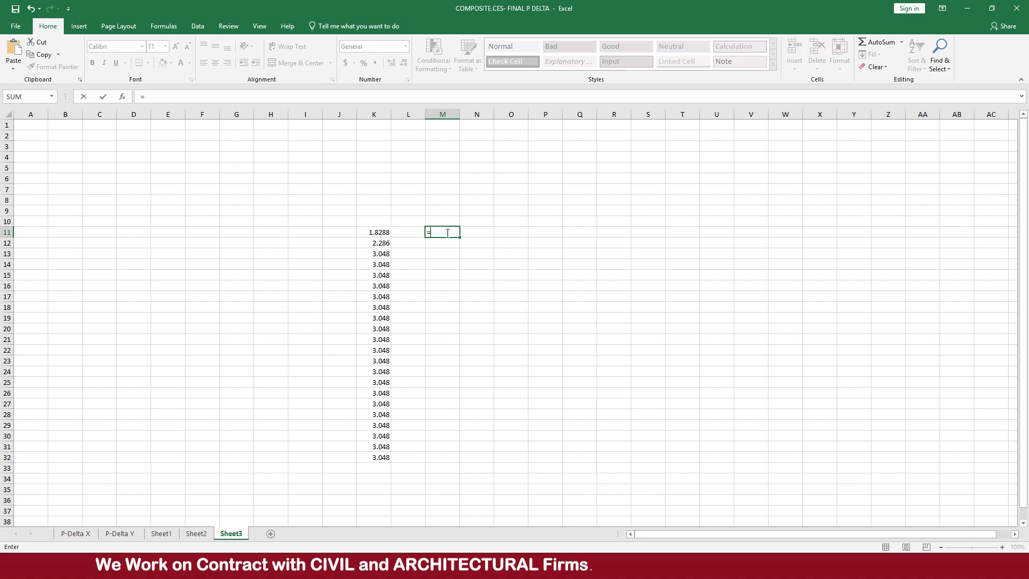
left_click(374, 233)
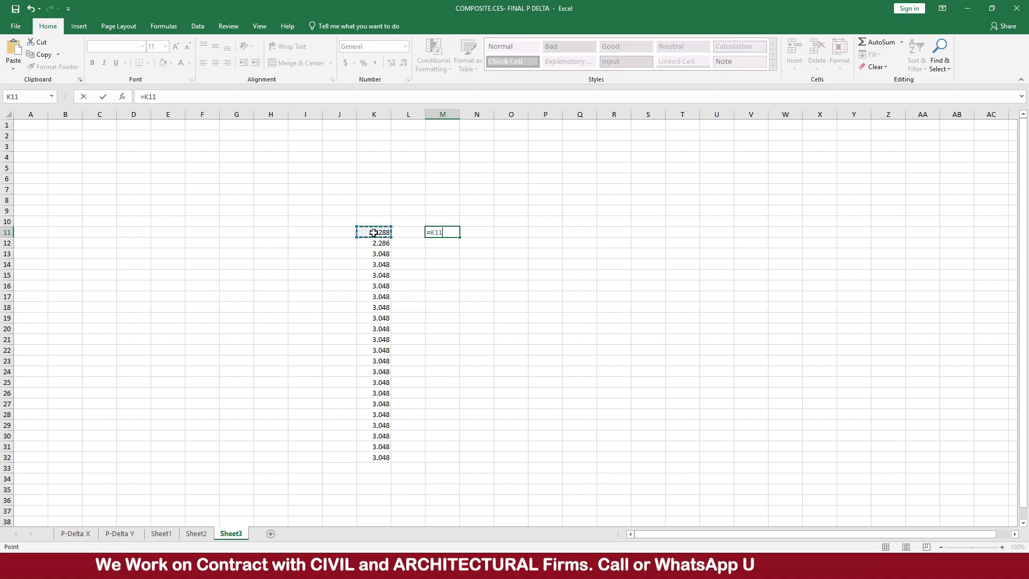
type("*1000")
key("Return")
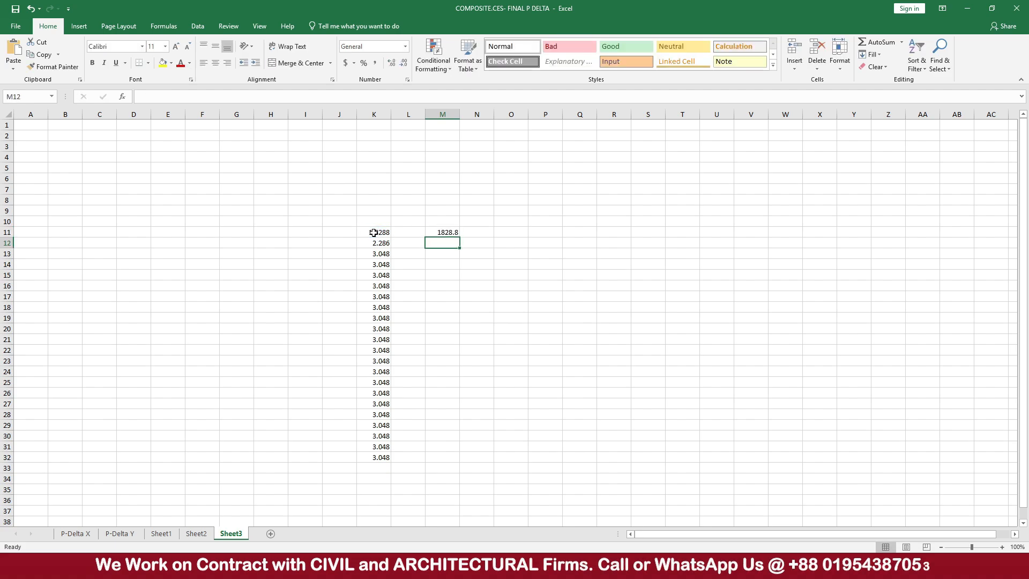
left_click(441, 232)
left_click_drag(462, 238, 461, 464)
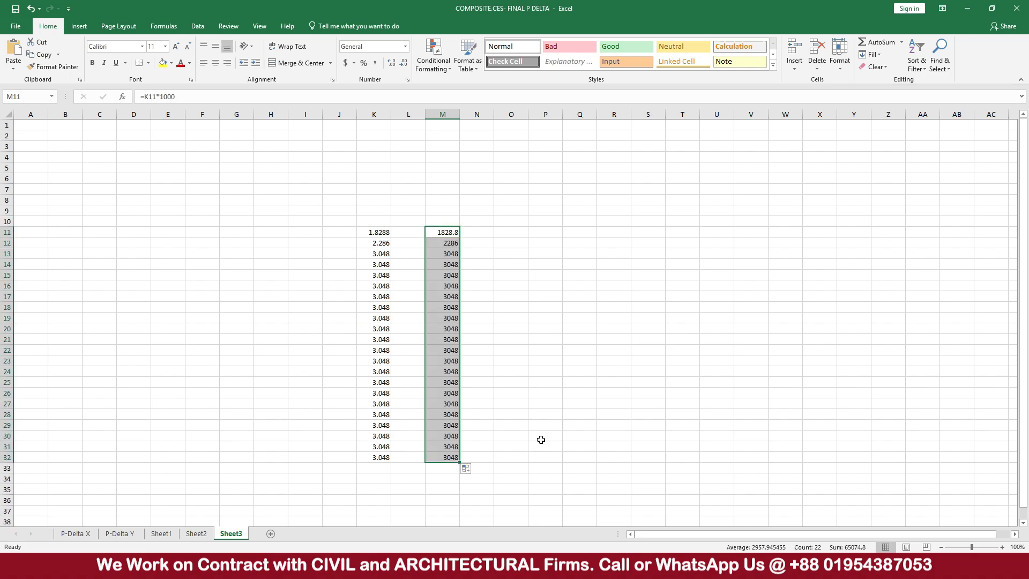
- Copy M11:M32 and paste it as values into the H(mm) columns of the EX 1 and EX 2 tables on P-Delta X
right_click(457, 360)
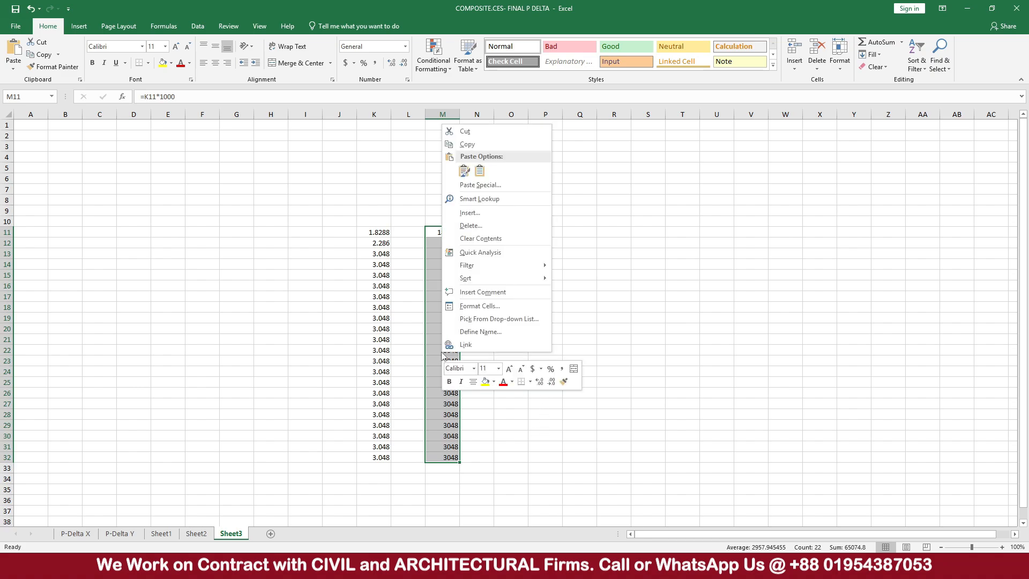
left_click(461, 144)
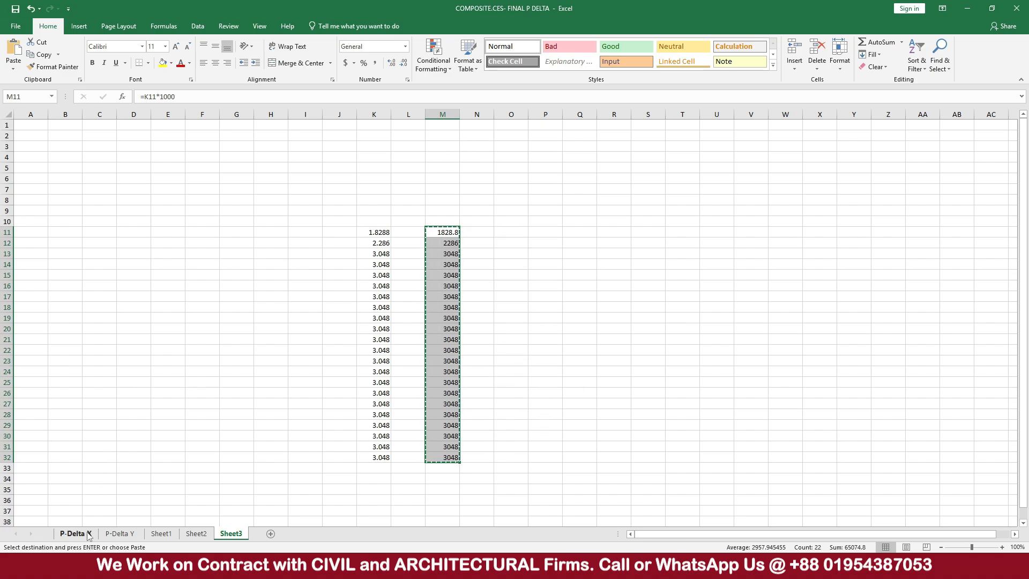
left_click(75, 533)
right_click(63, 234)
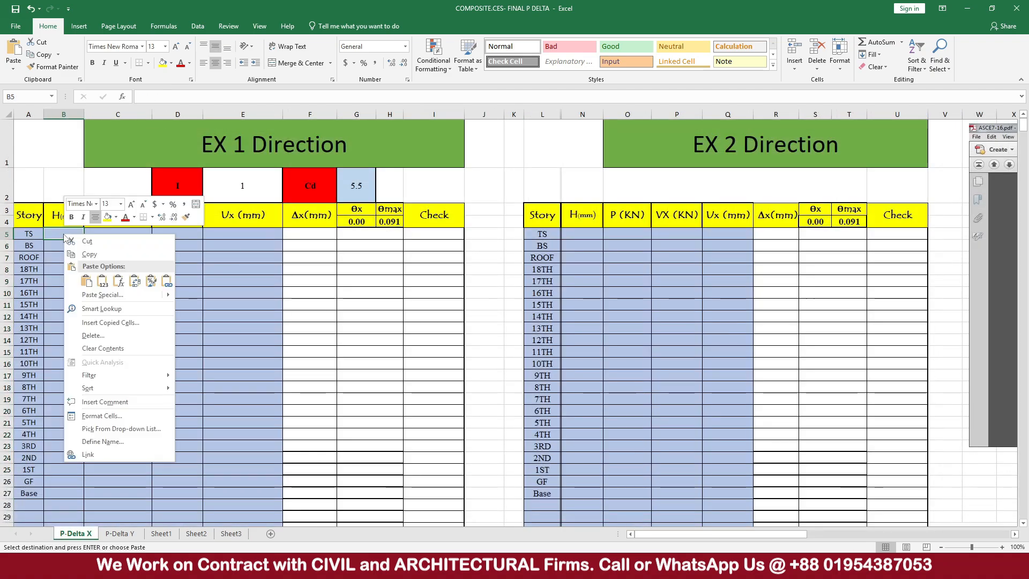
left_click(105, 275)
right_click(579, 235)
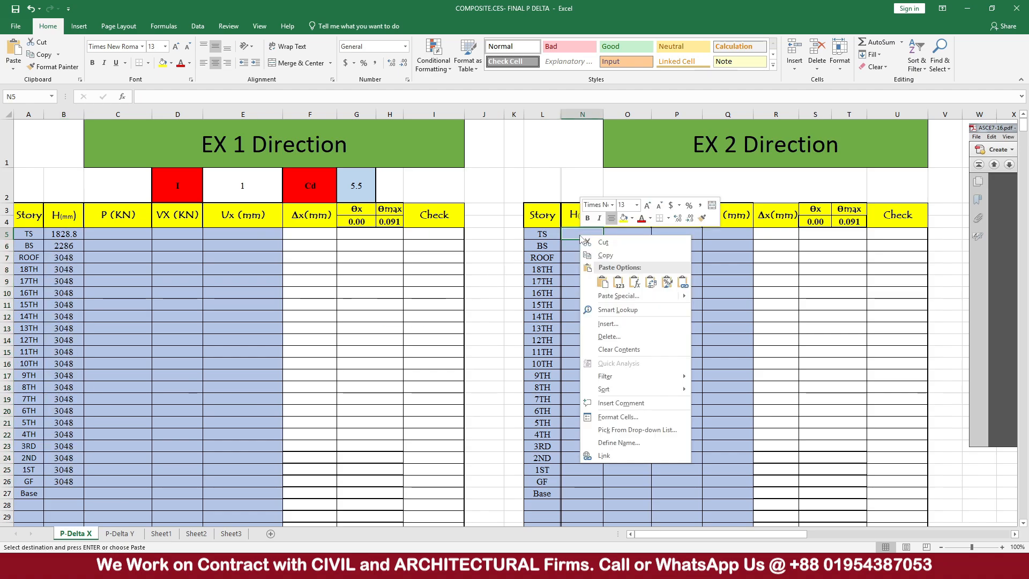
left_click(618, 281)
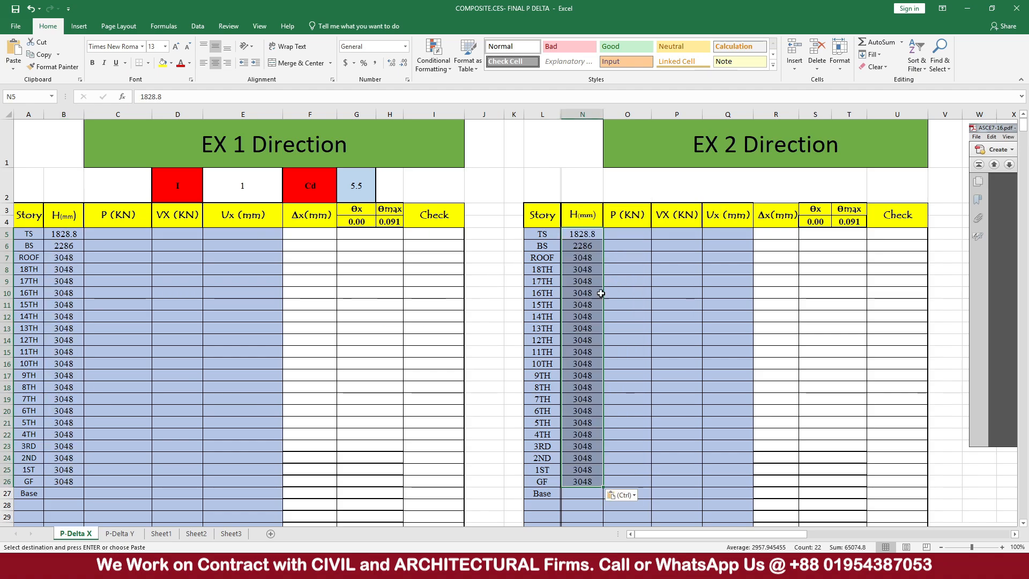
- Paste the millimetre heights as values into the H(mm) columns of the EY 1 and EY 2 tables on P-Delta Y
left_click(117, 533)
right_click(53, 221)
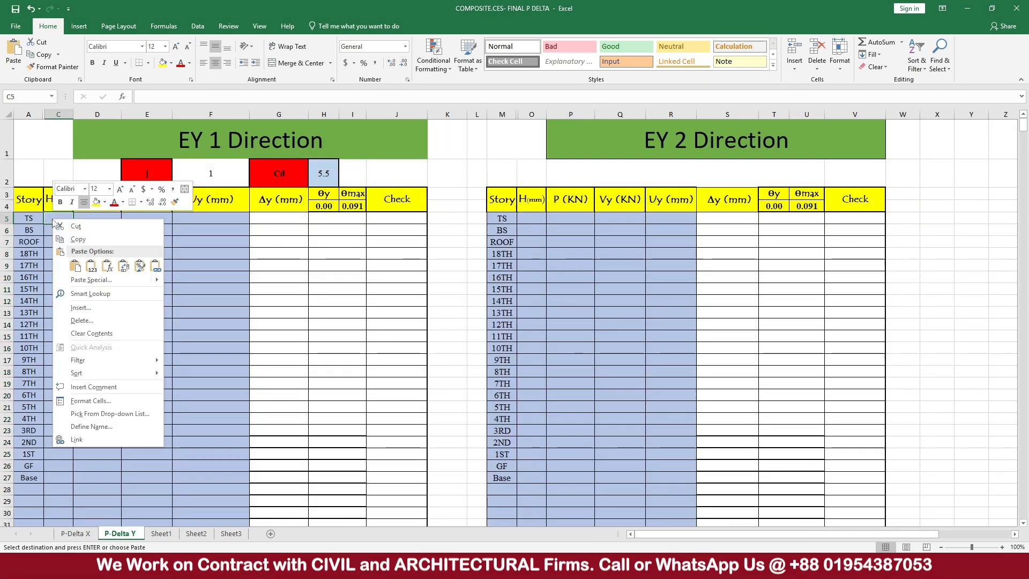
left_click(91, 265)
left_click(532, 218)
right_click(532, 218)
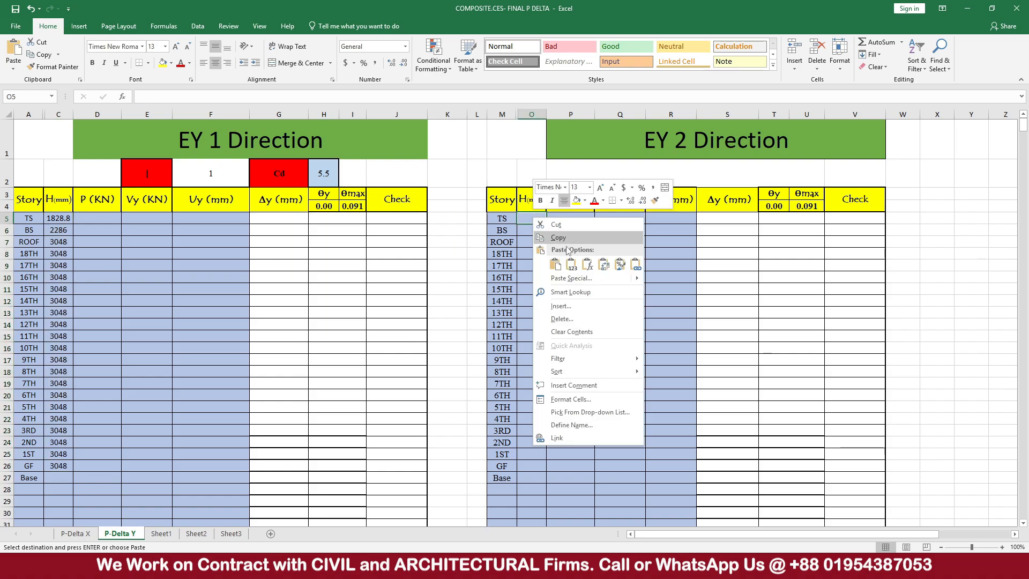
left_click(571, 264)
- Go back to the P-Delta X sheet, switch to ETABS and close the Story Data and Edit Story and Grid System Data dialogs
left_click(79, 533)
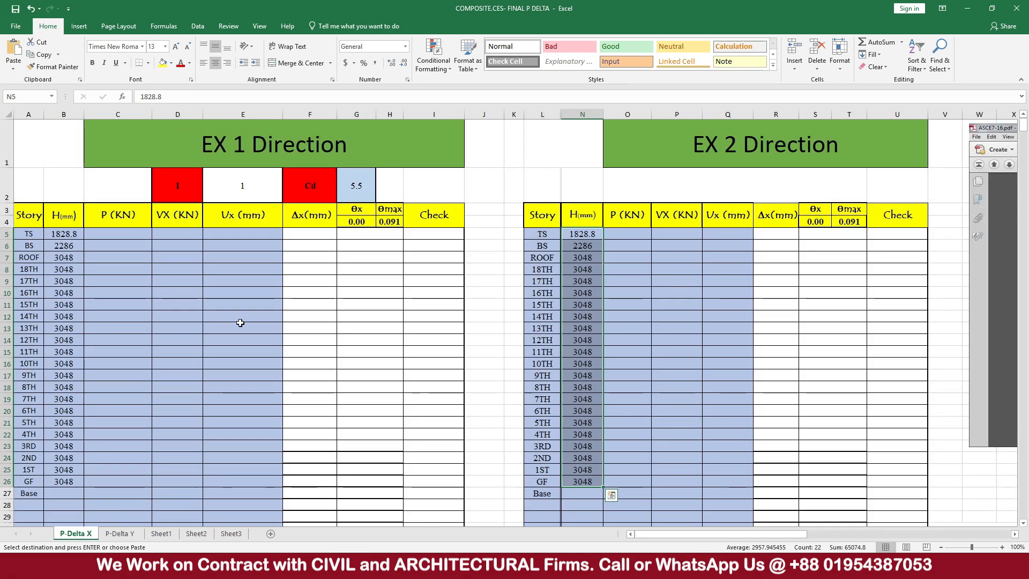
key("alt+Tab")
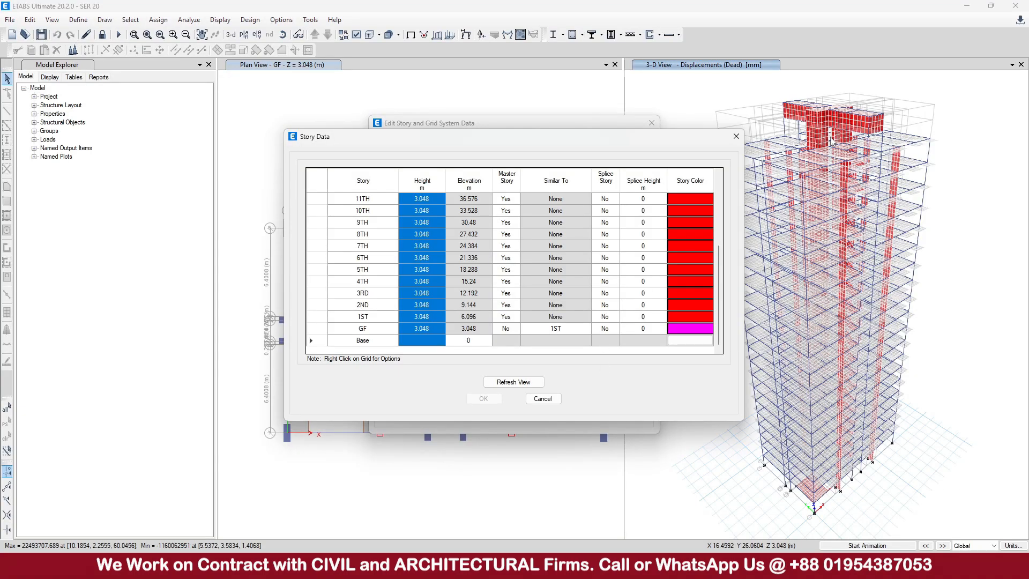
left_click(736, 136)
left_click(628, 111)
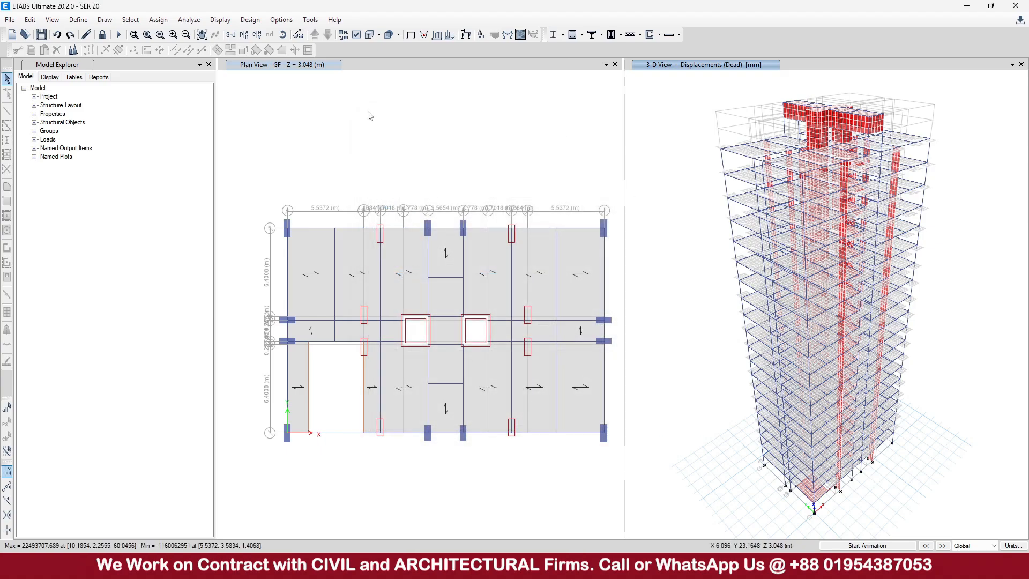
- Open the database table selection, clear the Joint Output tables and select Story Forces under Structure Output's Other Output Items
left_click(217, 18)
left_click(267, 294)
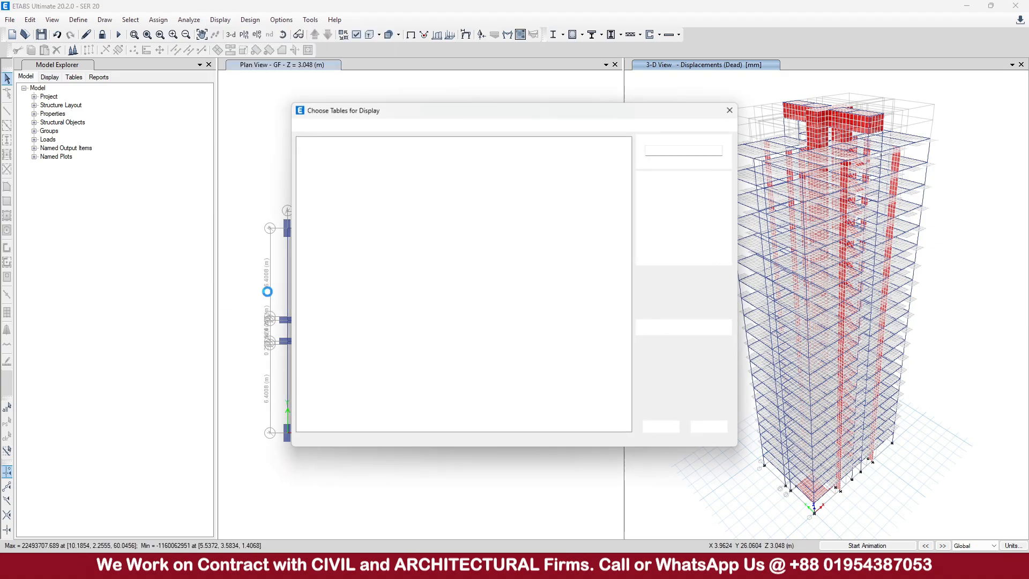
left_click(309, 261)
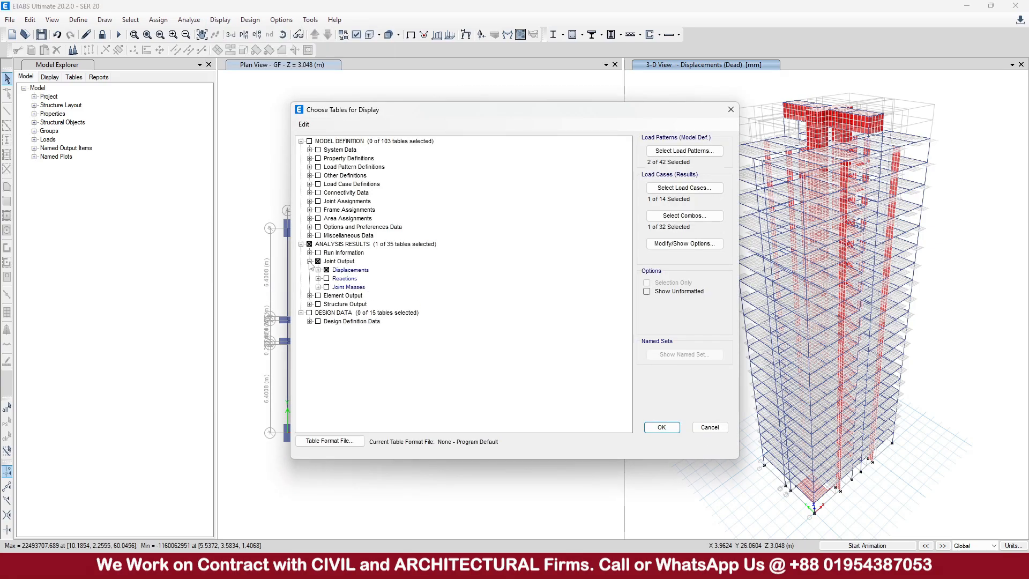
left_click(318, 261)
left_click(318, 261)
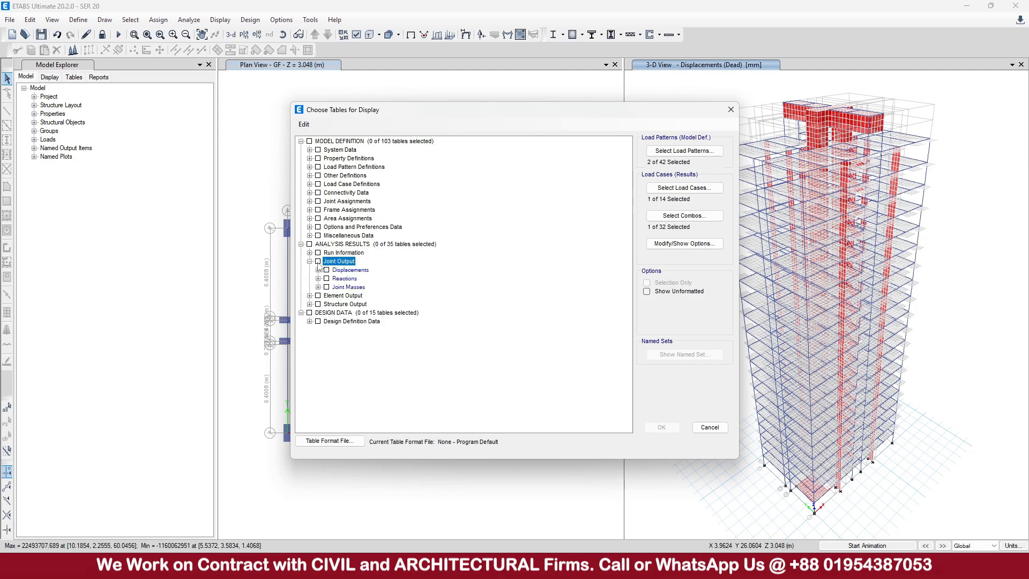
left_click(310, 261)
left_click(309, 278)
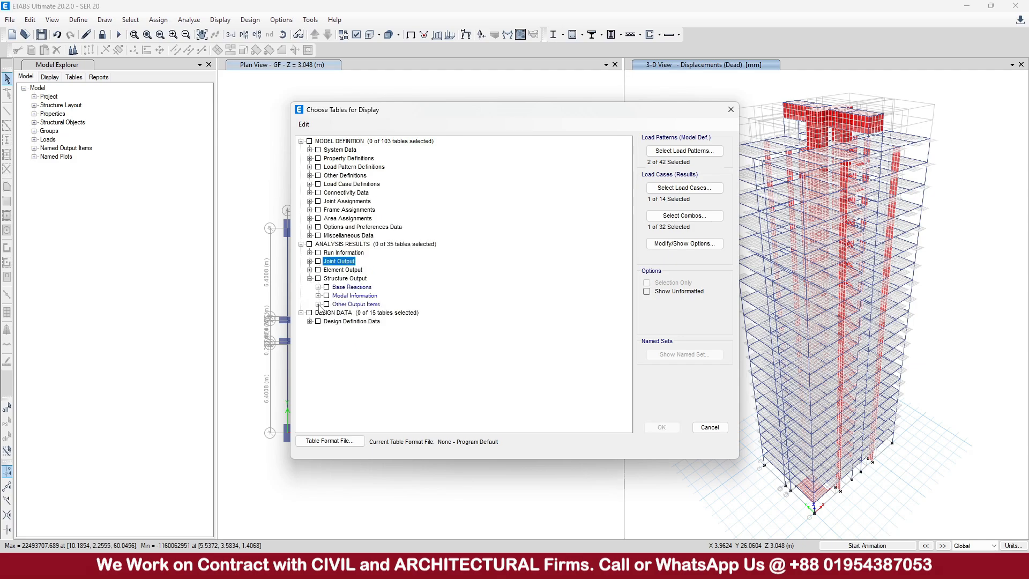
left_click(318, 305)
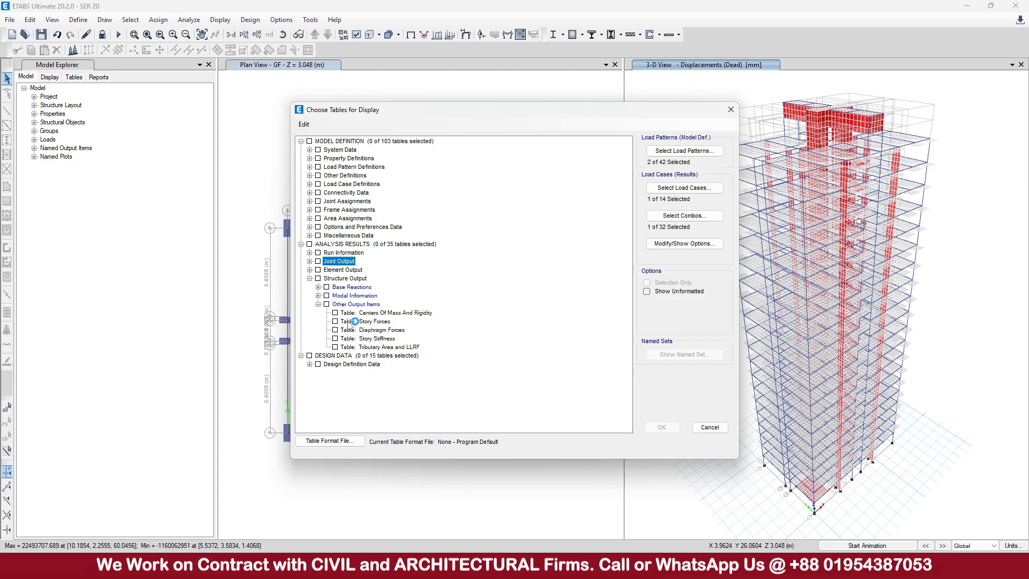
left_click(335, 321)
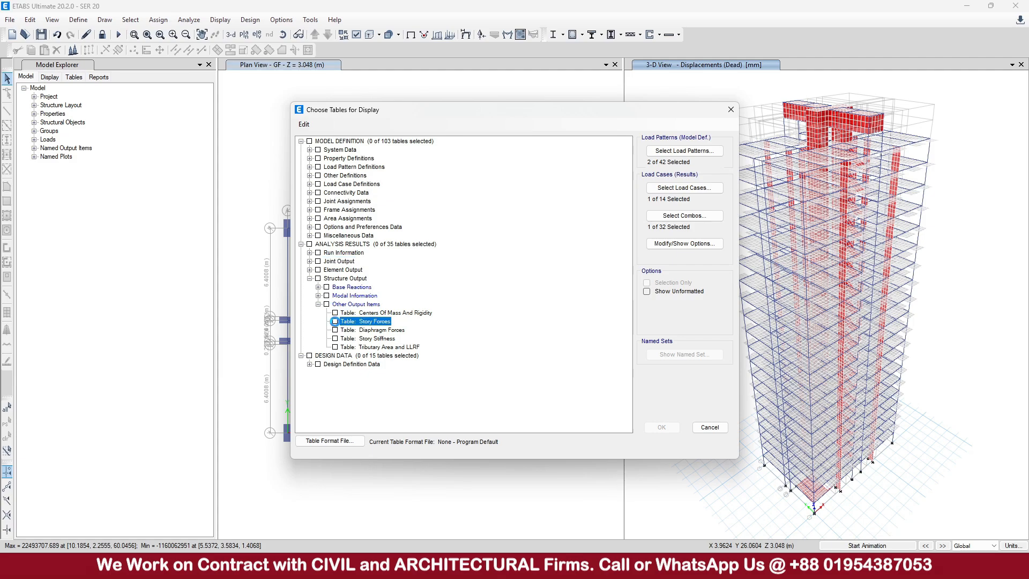
- Clear all selected load patterns and set the result load cases to EQX and EQY
left_click(680, 152)
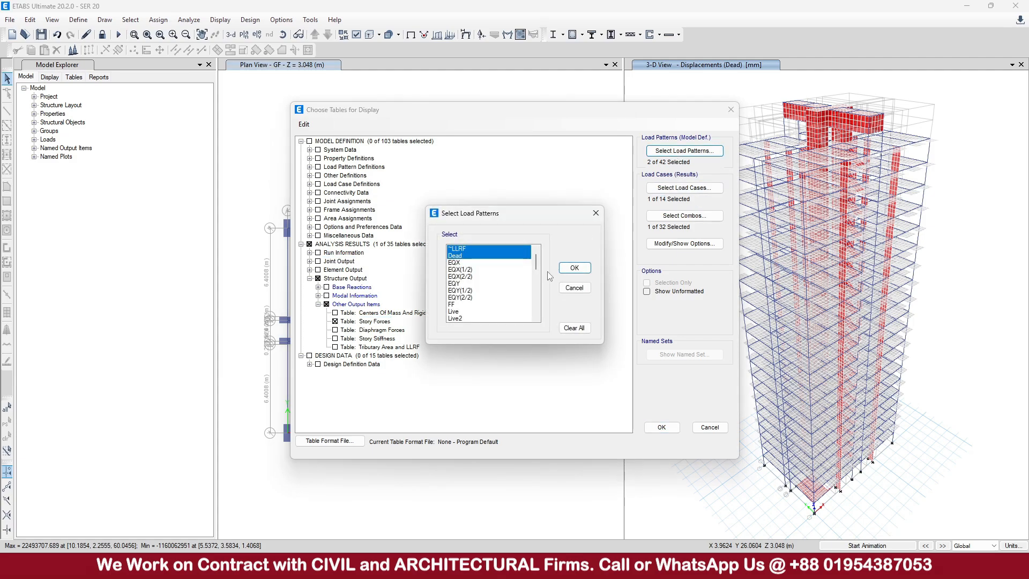
left_click(574, 327)
left_click(574, 267)
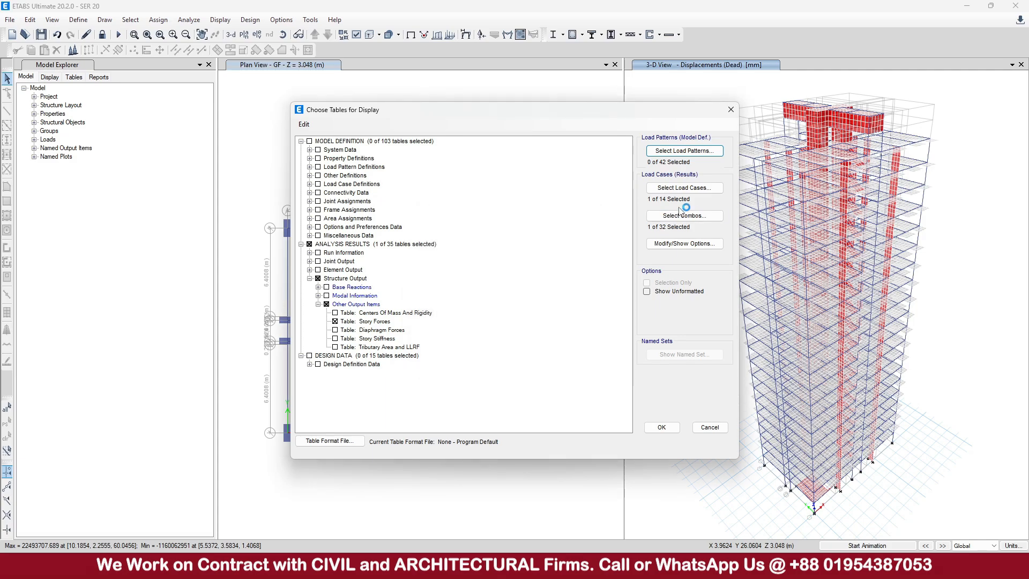
left_click(682, 192)
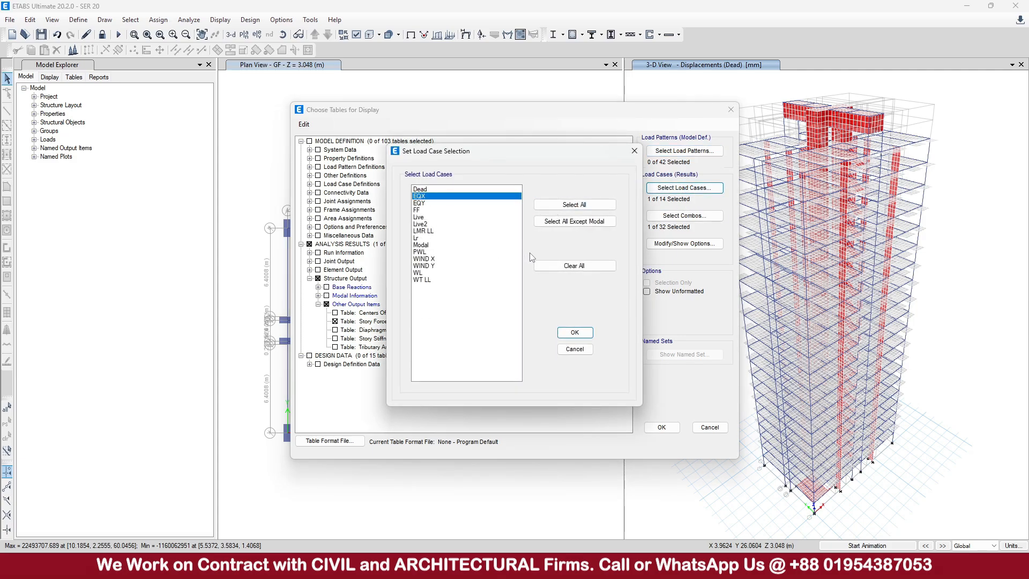
left_click(425, 204, "ctrl")
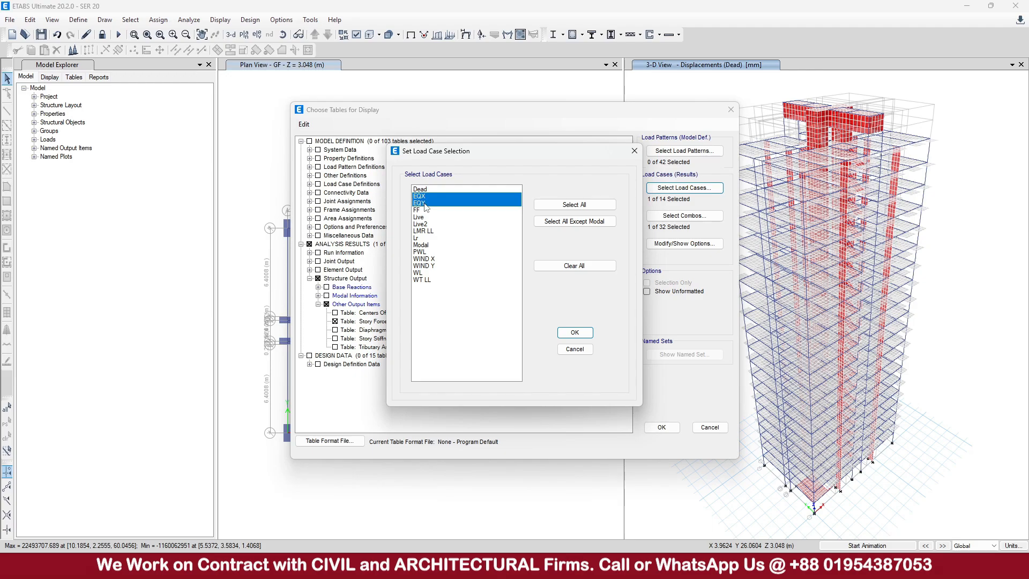
left_click(574, 333)
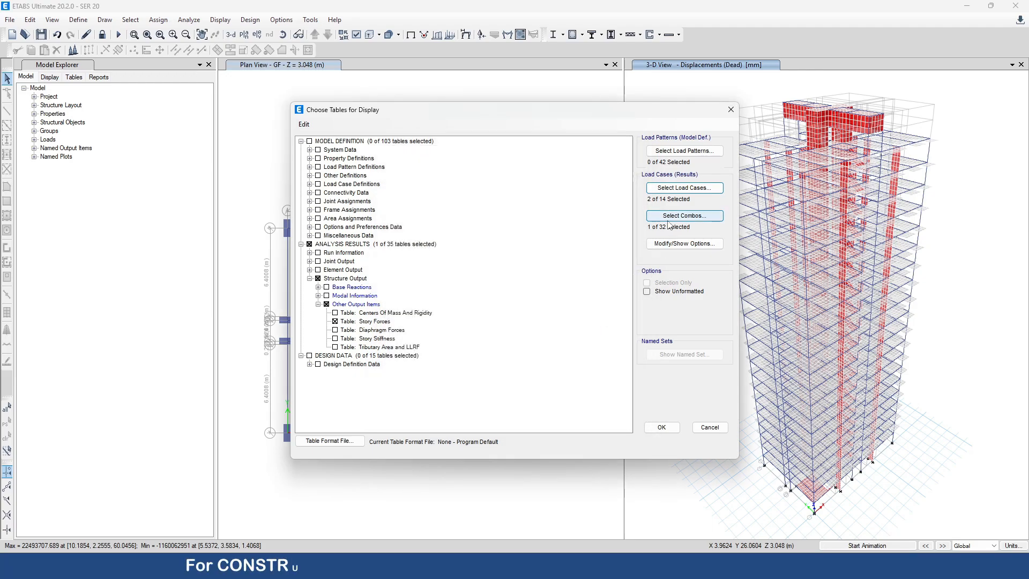
- Confirm combo P as the selected load combination and display the Story Forces table
left_click(685, 215)
left_click(575, 333)
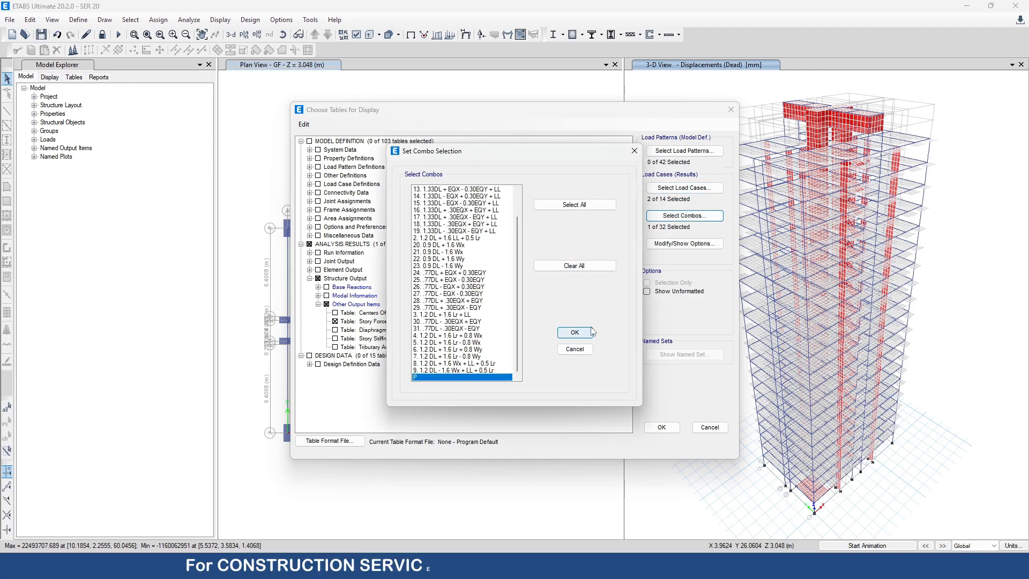
left_click(653, 428)
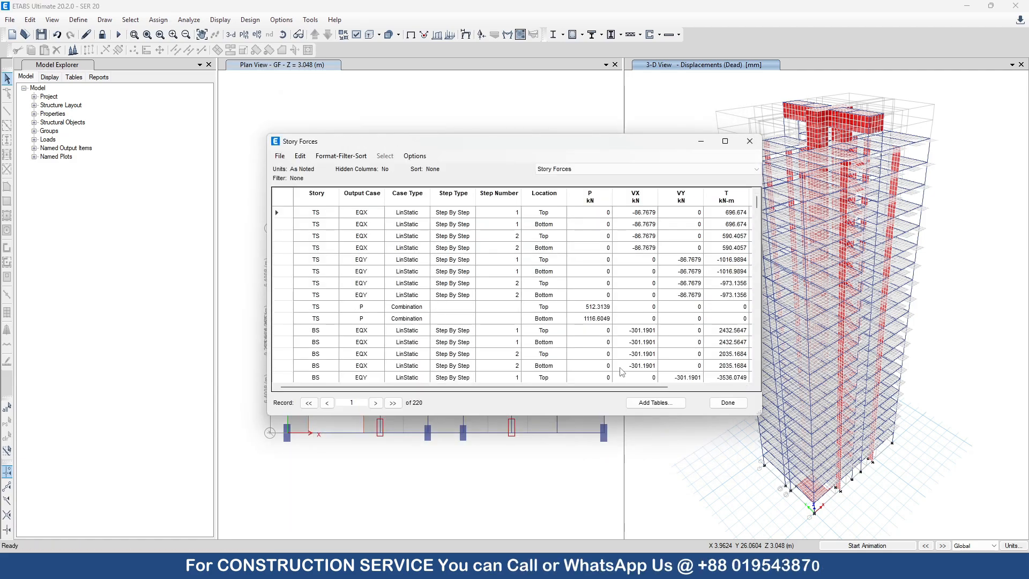
- Filter the Story Forces table to output case P and location Bottom
left_click(366, 201)
right_click(366, 198)
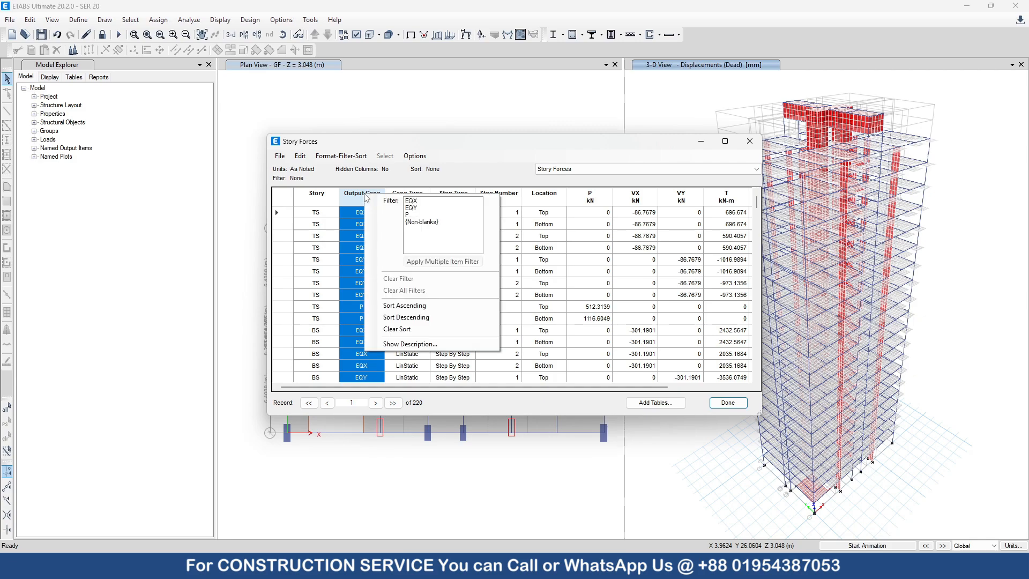
left_click(415, 215)
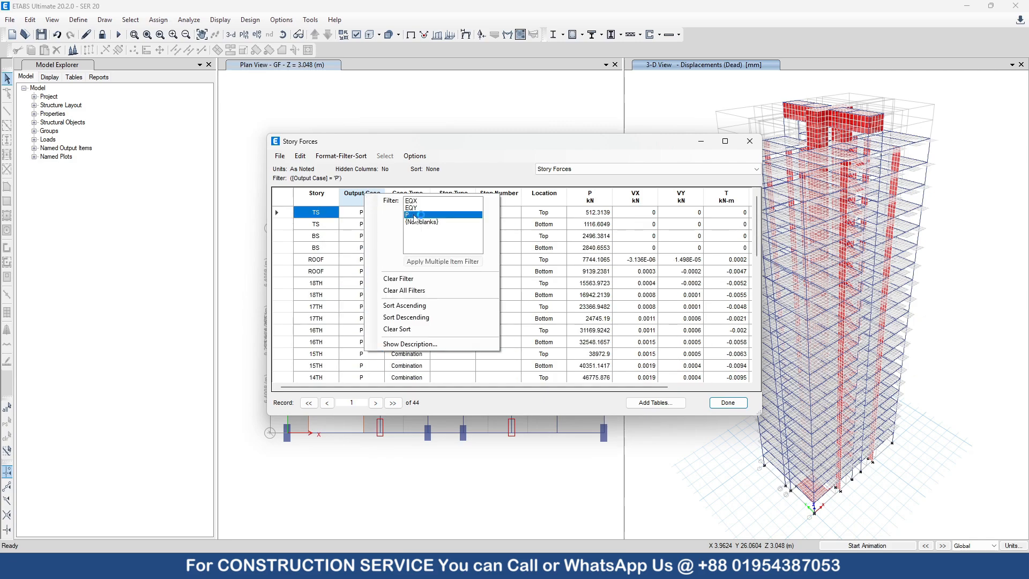
left_click(417, 143)
left_click(550, 197)
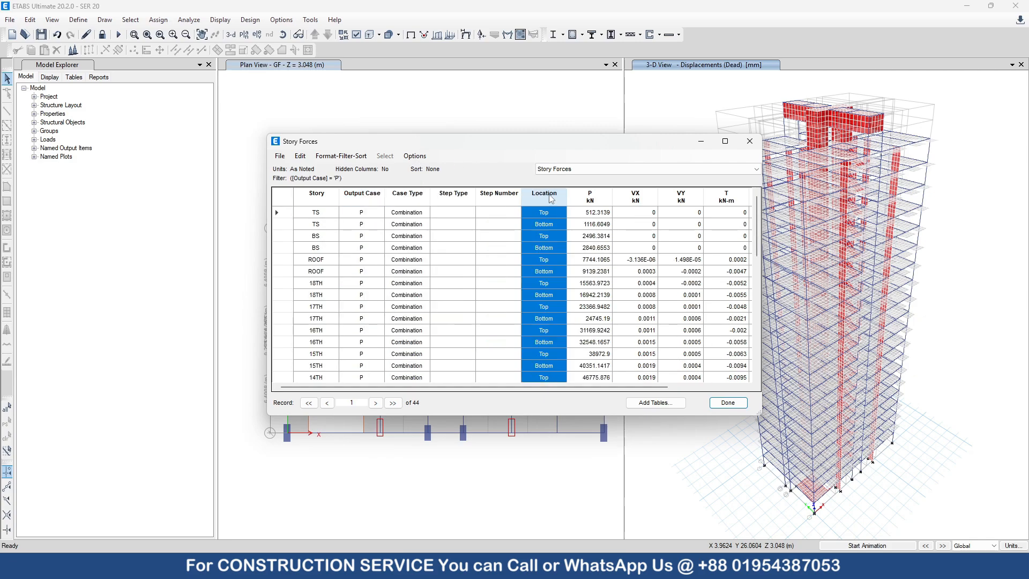
right_click(551, 199)
left_click(599, 203)
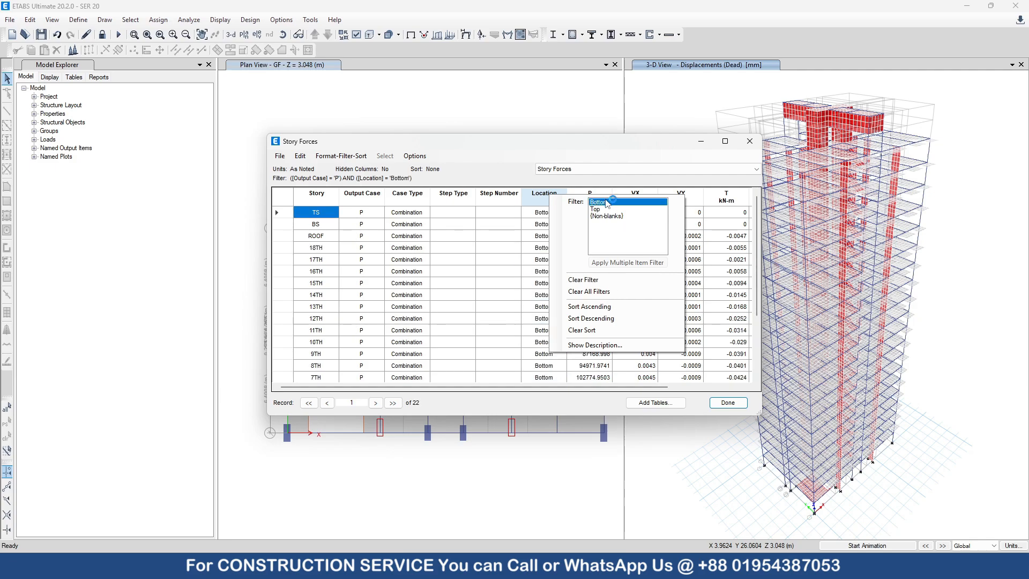
left_click(611, 150)
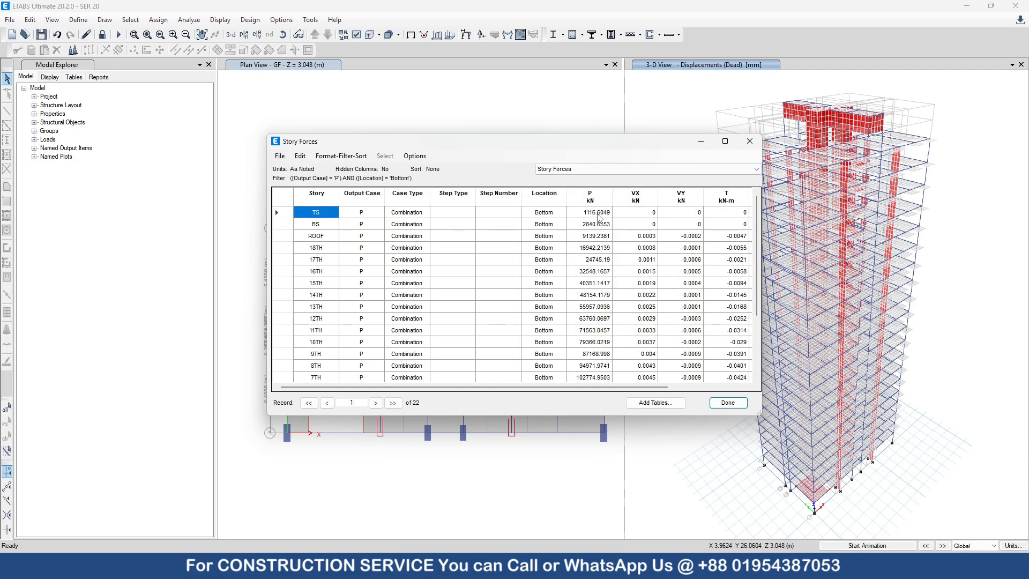
- Copy the P column values for all stories from TS to GF and switch to the Excel workbook
left_click_drag(598, 213, 599, 377)
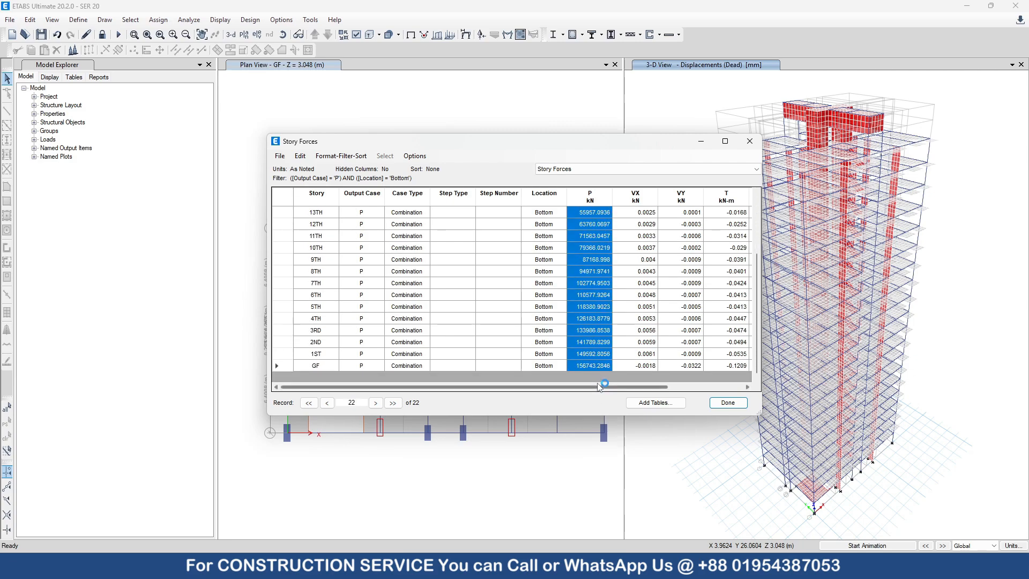
scroll(599, 384, "up", 3)
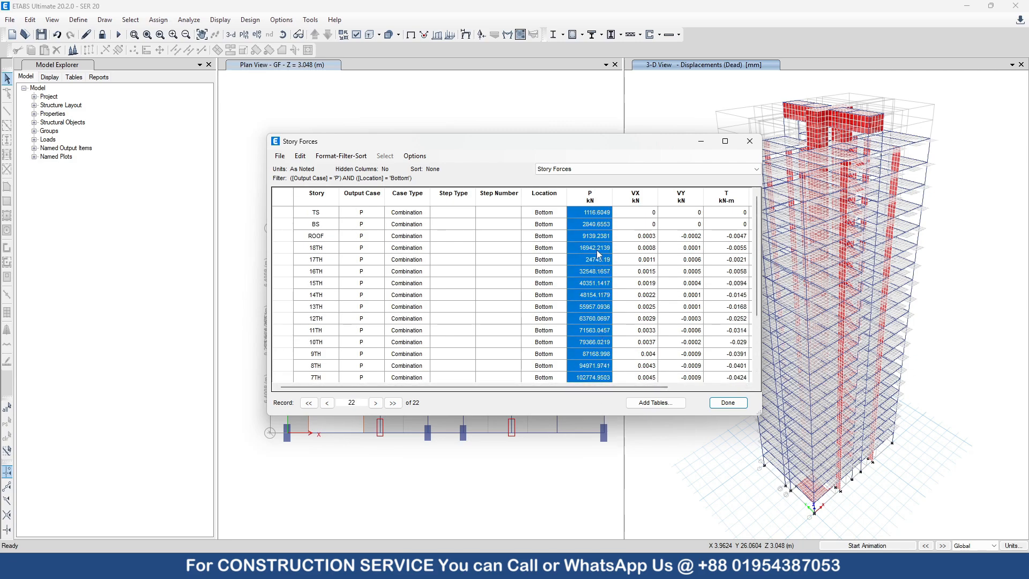
right_click(598, 215)
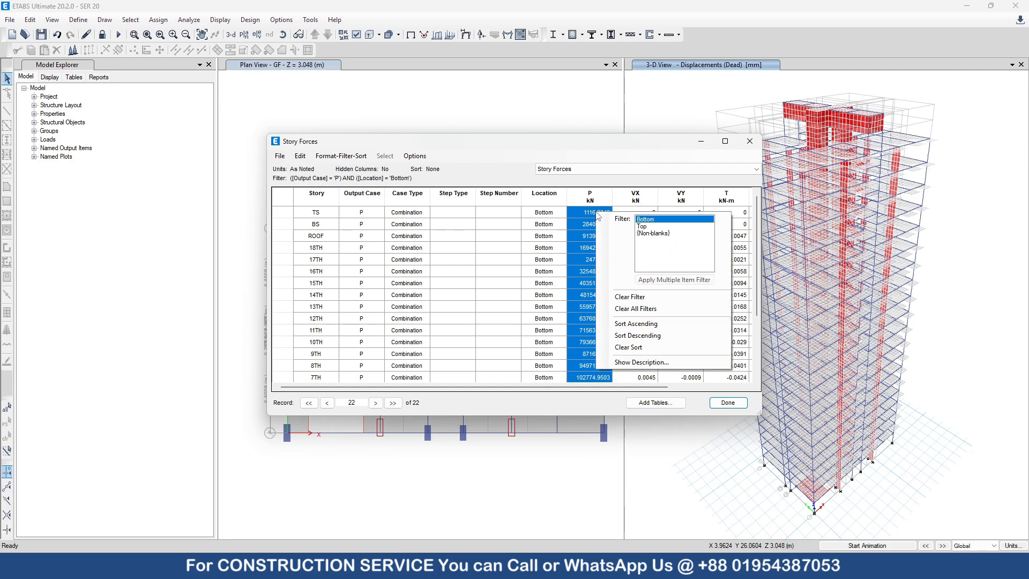
left_click(592, 216)
left_click_drag(592, 216, 589, 384)
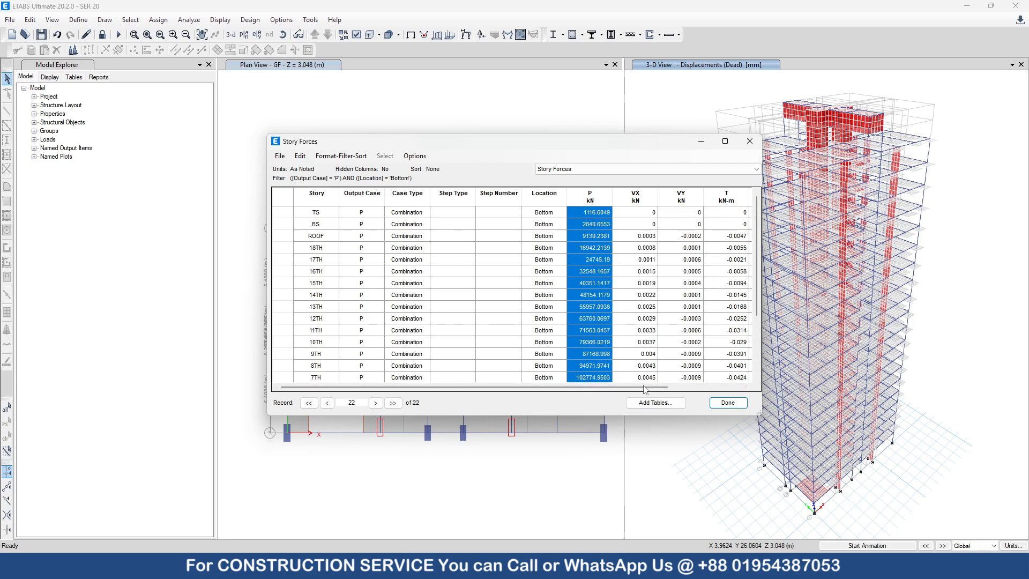
left_click(738, 567)
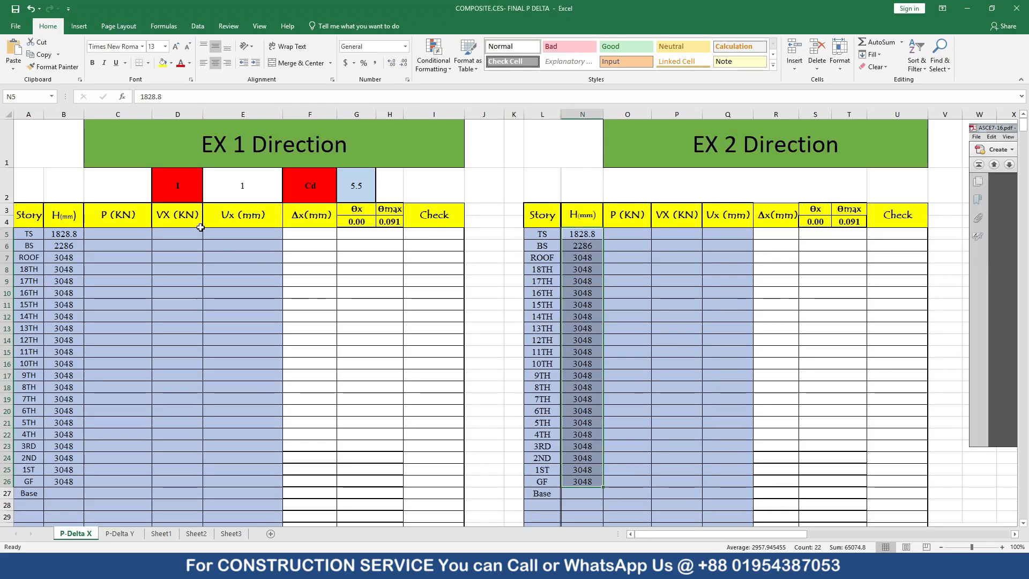
- Paste the story P values with destination formatting into the P (KN) columns of the EX 1 and EX 2 tables, starting at C5 and O5
left_click(120, 233)
right_click(123, 233)
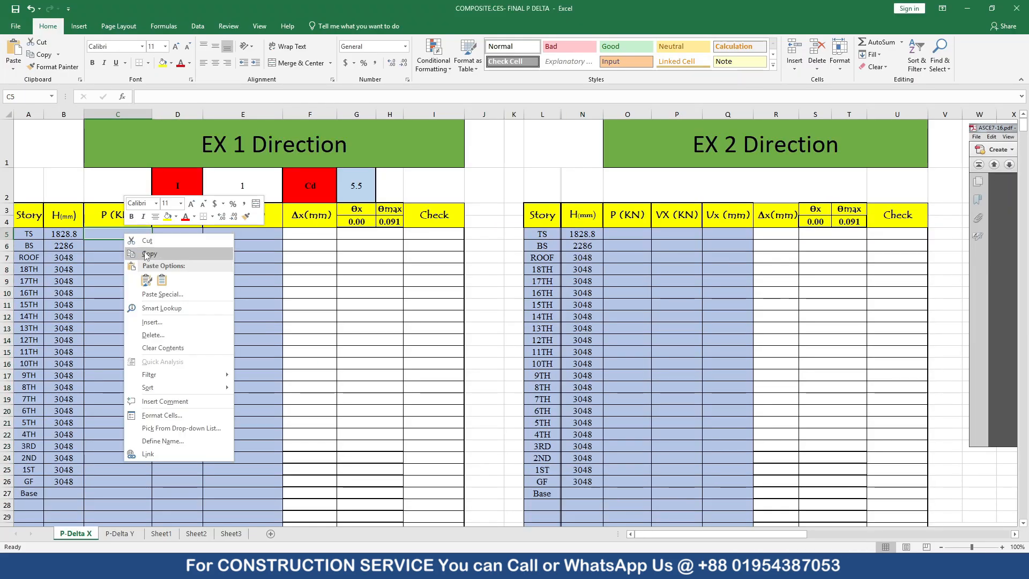
left_click(162, 280)
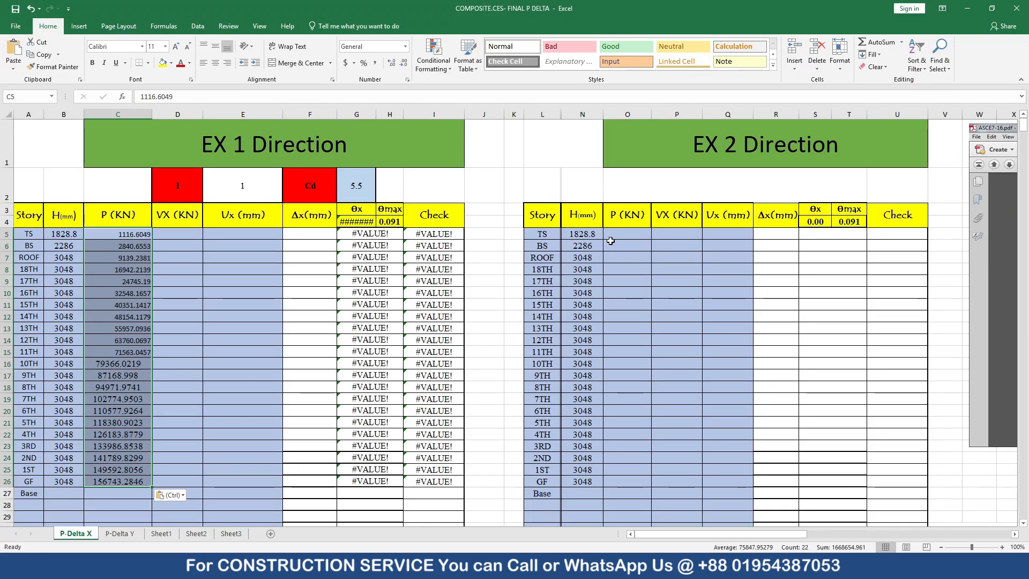
left_click(630, 235)
right_click(631, 235)
left_click(668, 280)
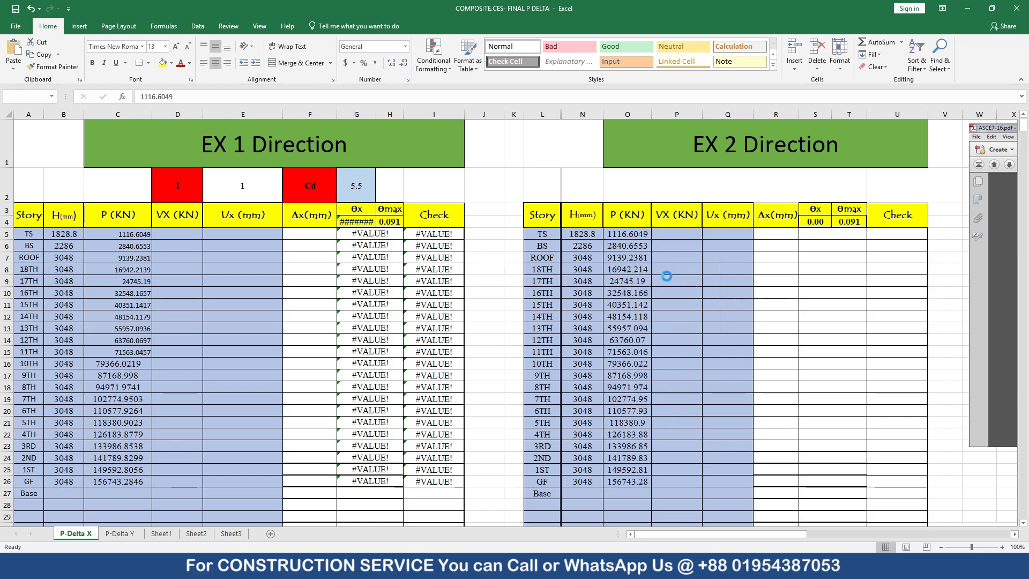
- Paste the same P values into the P (KN) columns of the EY 1 and EY 2 tables on the P-Delta Y sheet
left_click(121, 533)
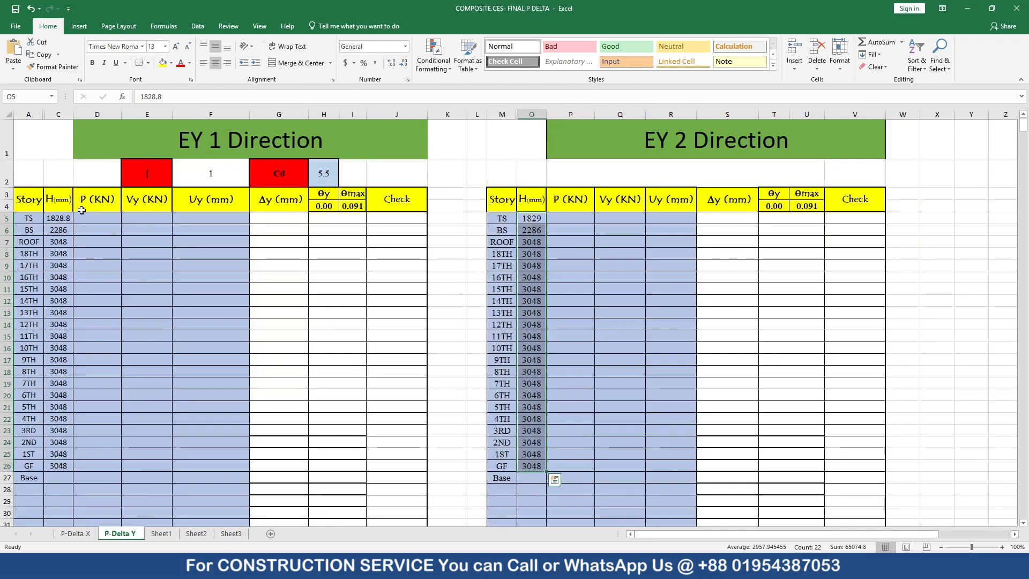
right_click(100, 217)
left_click(138, 264)
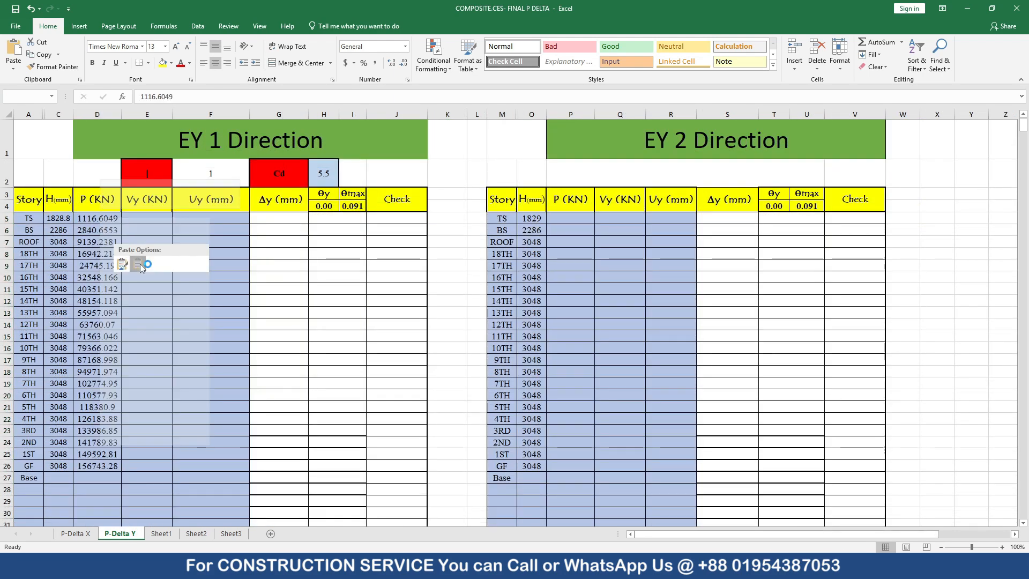
left_click(561, 224)
right_click(561, 224)
left_click(604, 263)
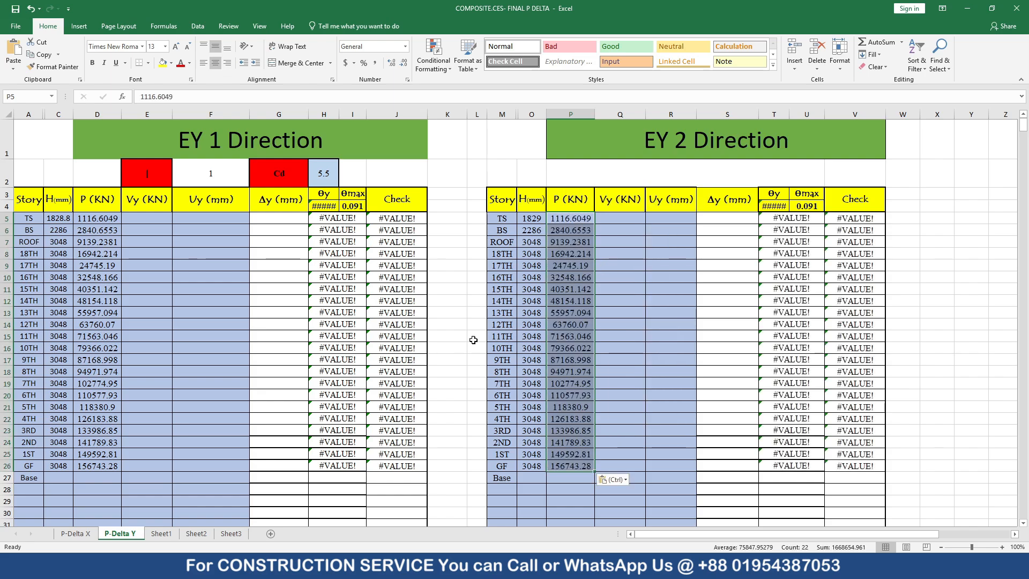
- Go back to the P-Delta X sheet, switch to ETABS and filter the Story Forces table to output case EQX
left_click(75, 533)
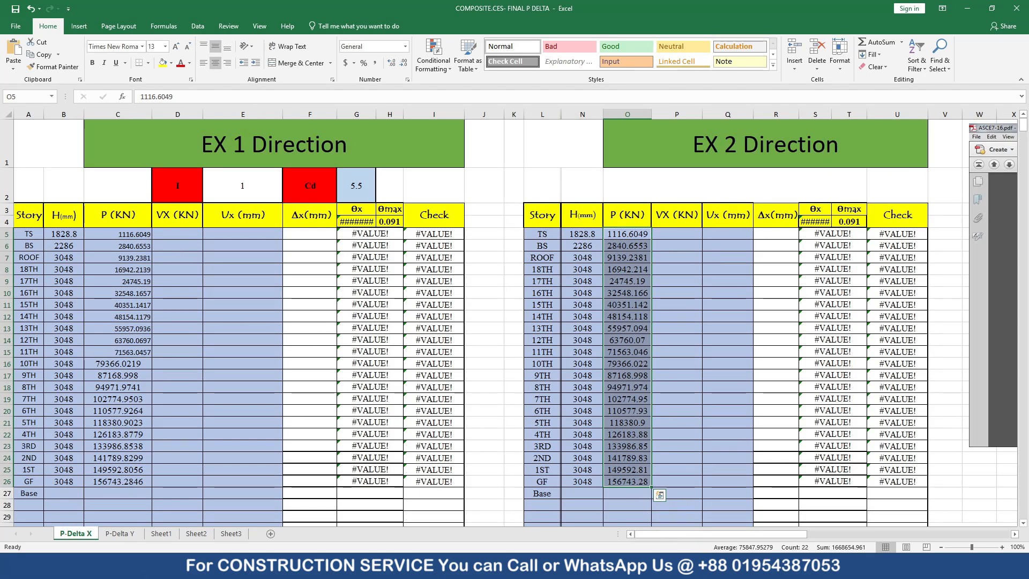
key("alt+Tab")
left_click(370, 198)
right_click(374, 202)
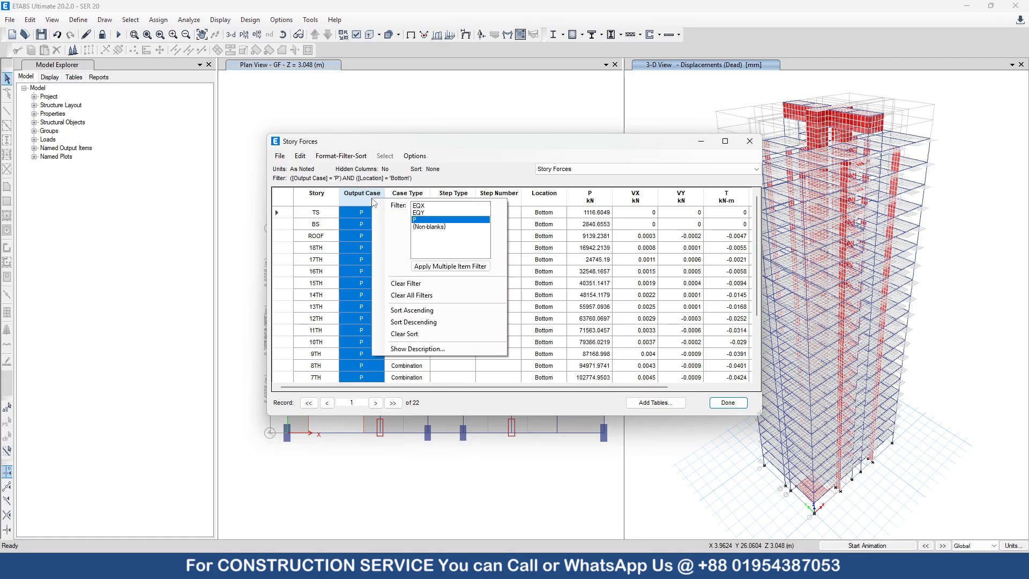
left_click(418, 205)
left_click(449, 148)
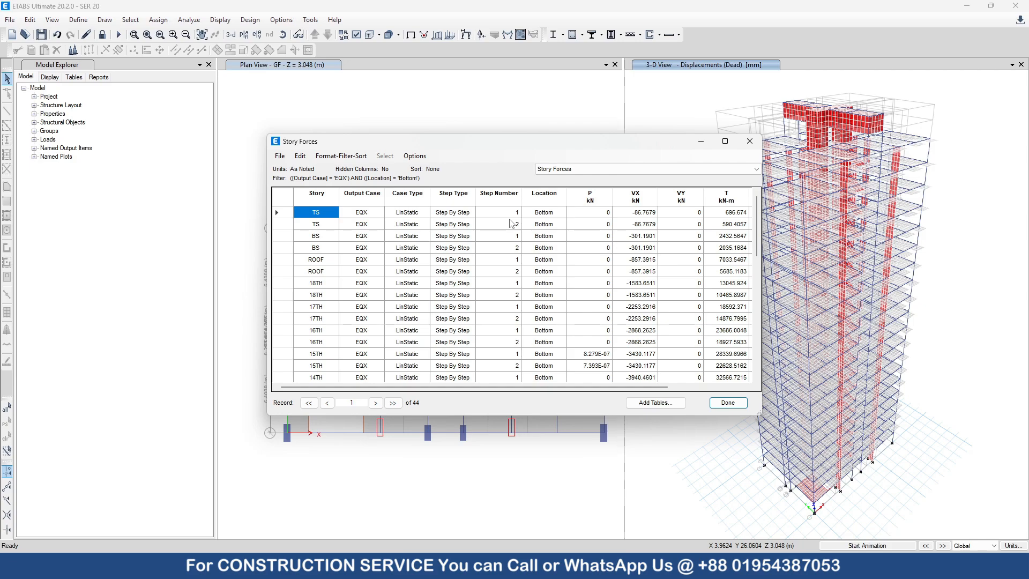
- Sort the filtered story forces by Step Number in ascending order
left_click(502, 196)
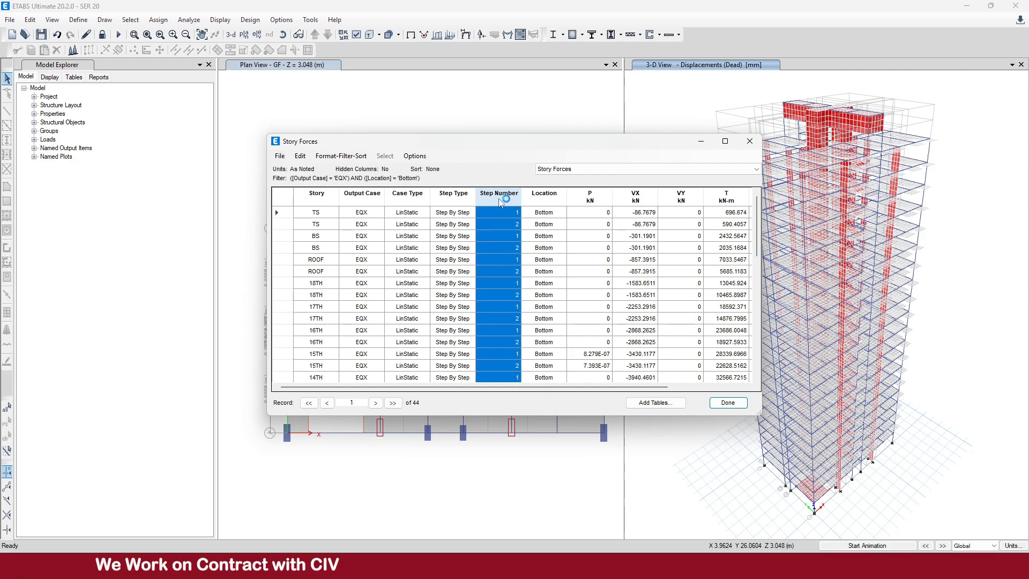
left_click(505, 196)
left_click(538, 295)
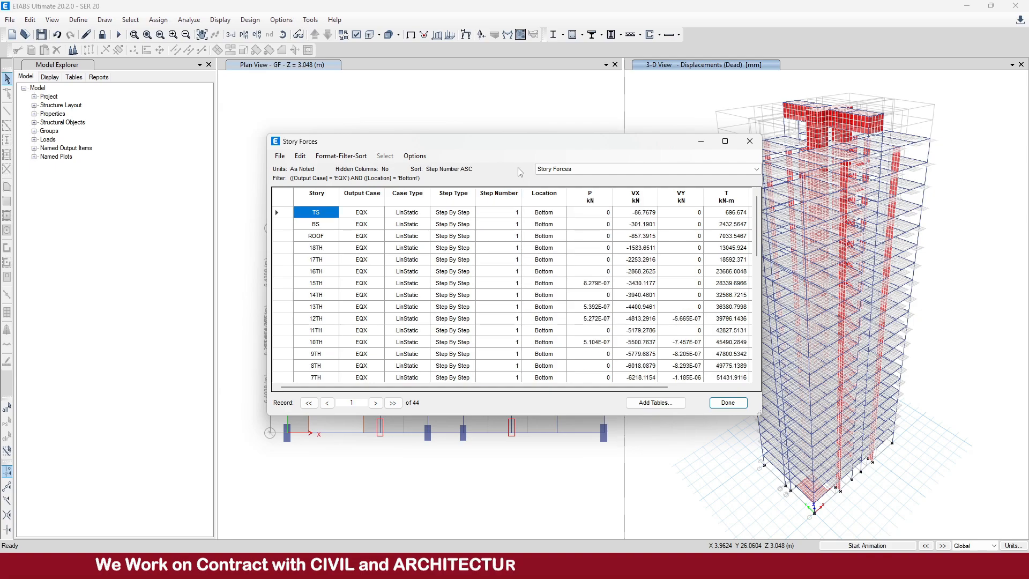
- Copy the step 1 VX values of all stories for EQX and paste them with destination formatting at D5 in Excel's EX 1 table
left_click_drag(649, 213, 647, 370)
scroll(647, 370, "up", 3)
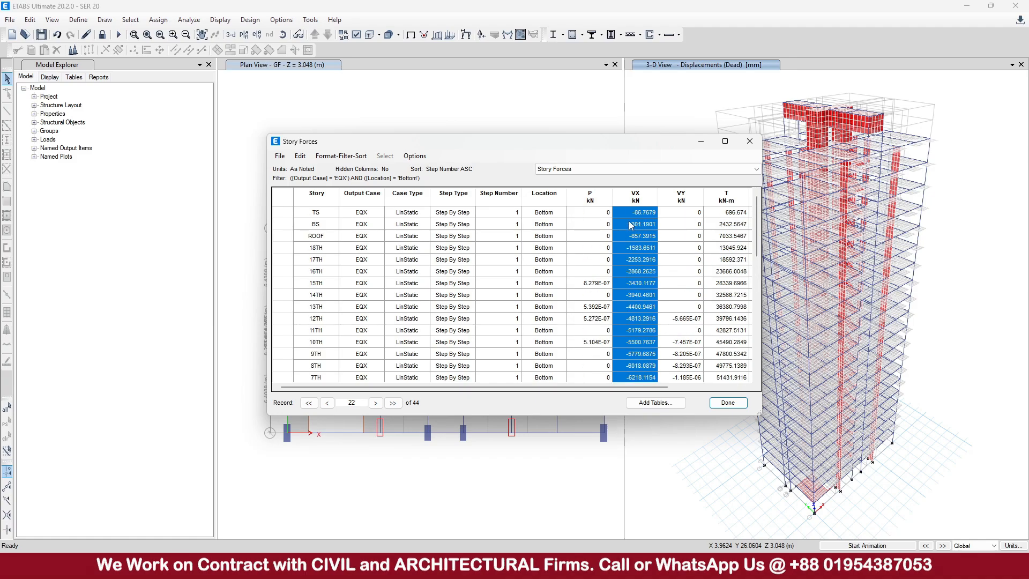
key("alt+Tab")
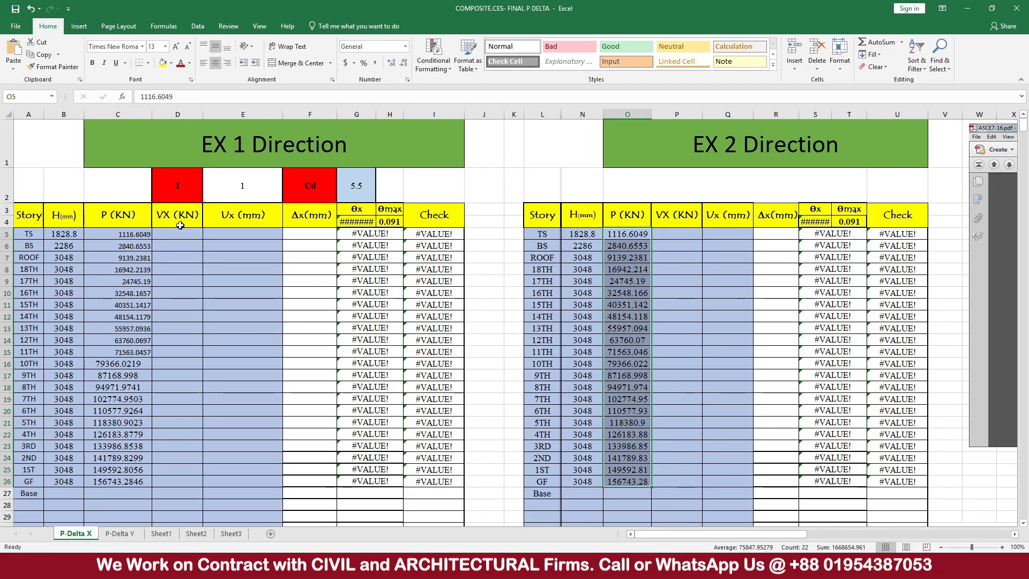
left_click(179, 235)
right_click(179, 236)
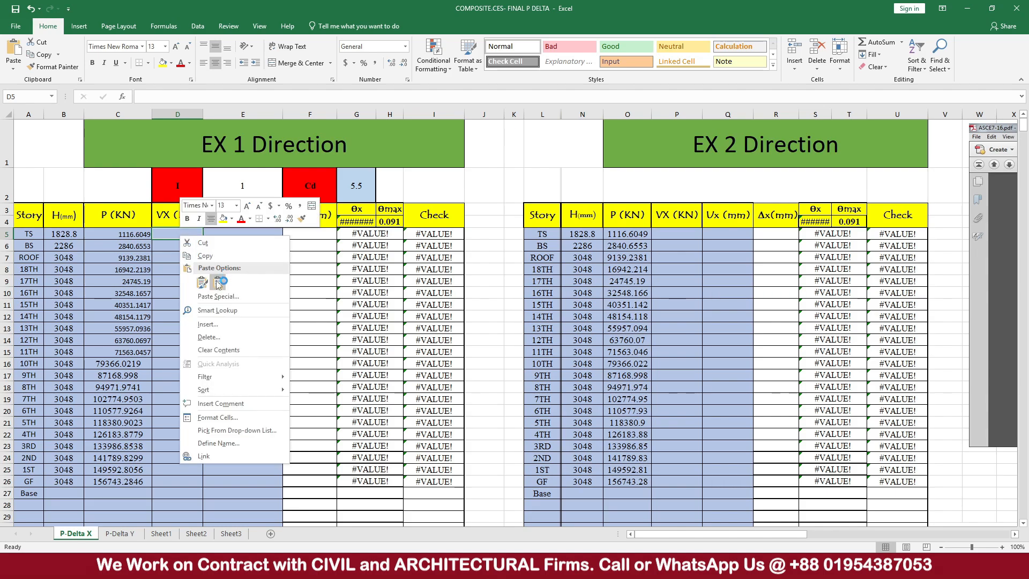
left_click(216, 280)
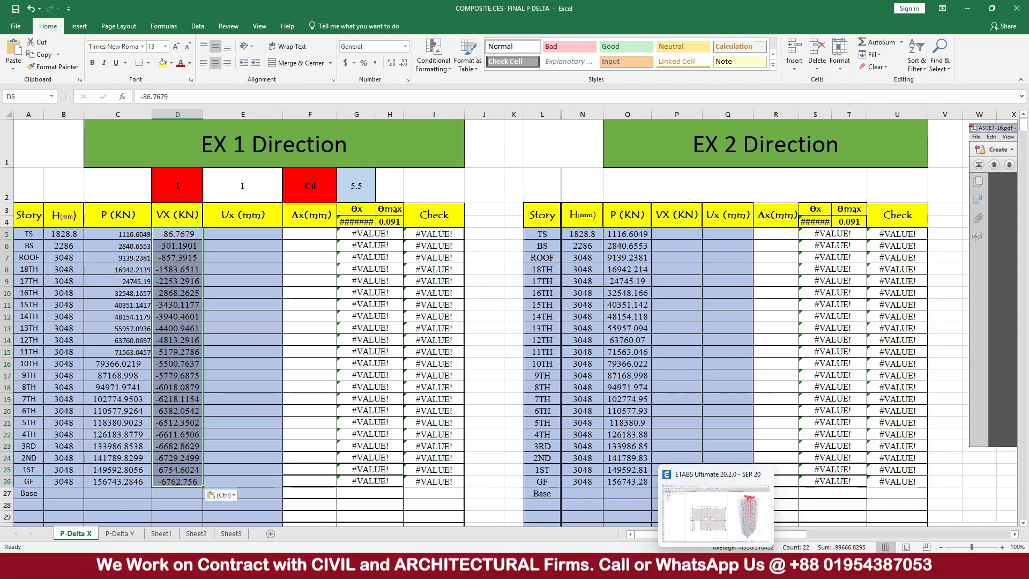
- Copy the step 2 VX values for EQX from ETABS and paste them with destination formatting at P5 in Excel's EX 2 table
left_click(716, 567)
scroll(653, 323, "down", 4)
scroll(649, 335, "down", 5)
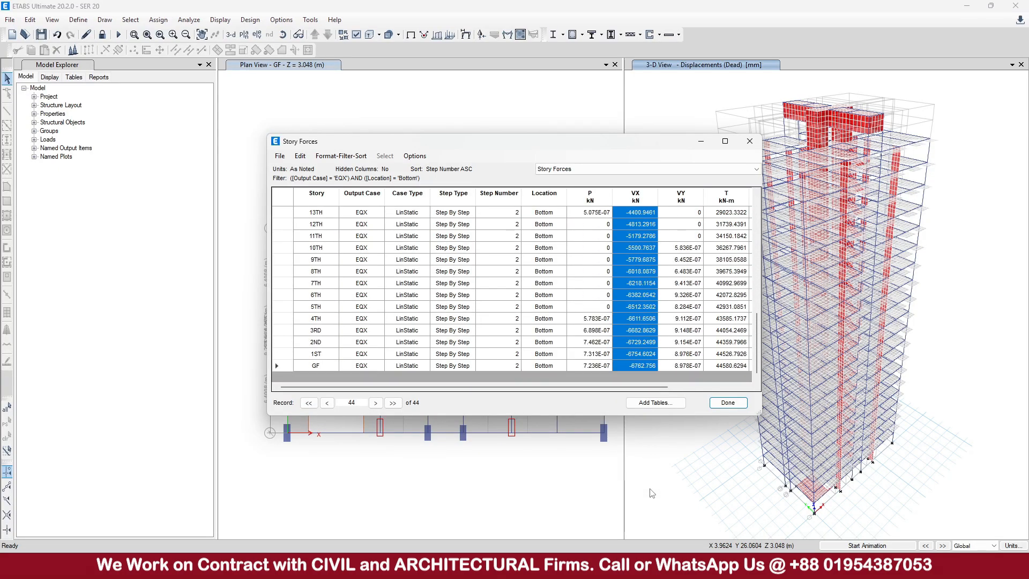
mouse_move(716, 567)
key("alt+Tab")
right_click(677, 235)
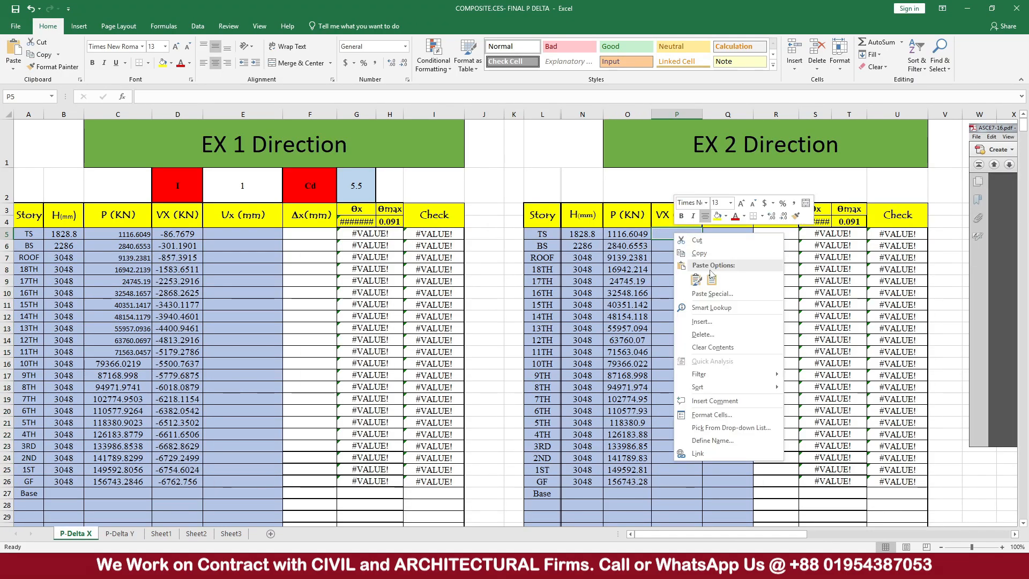
left_click(712, 279)
- Bring up the P-Delta Y sheet, switch to ETABS and filter the Story Forces table to output case EQY
left_click(119, 533)
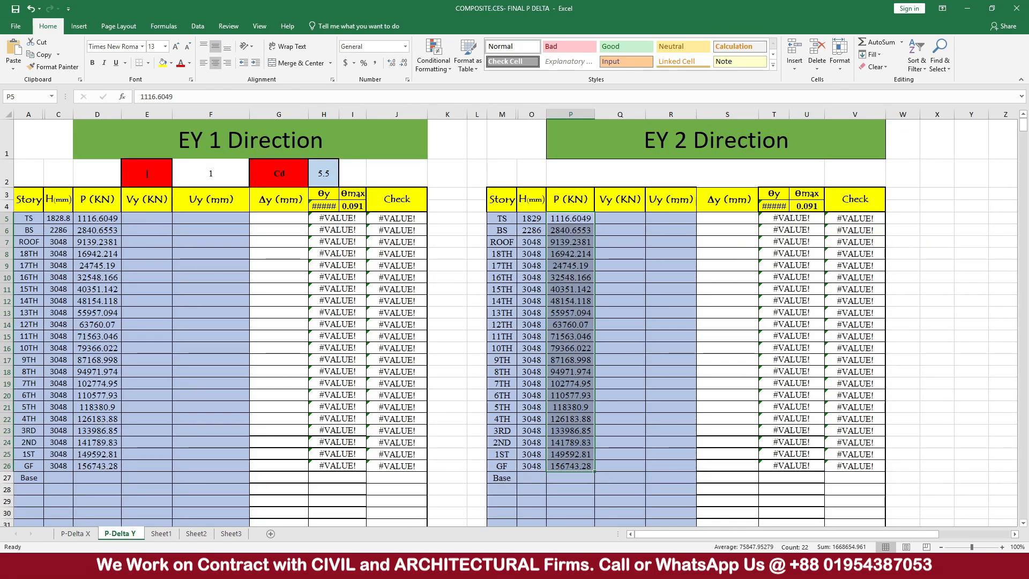
key("alt+Tab")
left_click(355, 194)
right_click(354, 196)
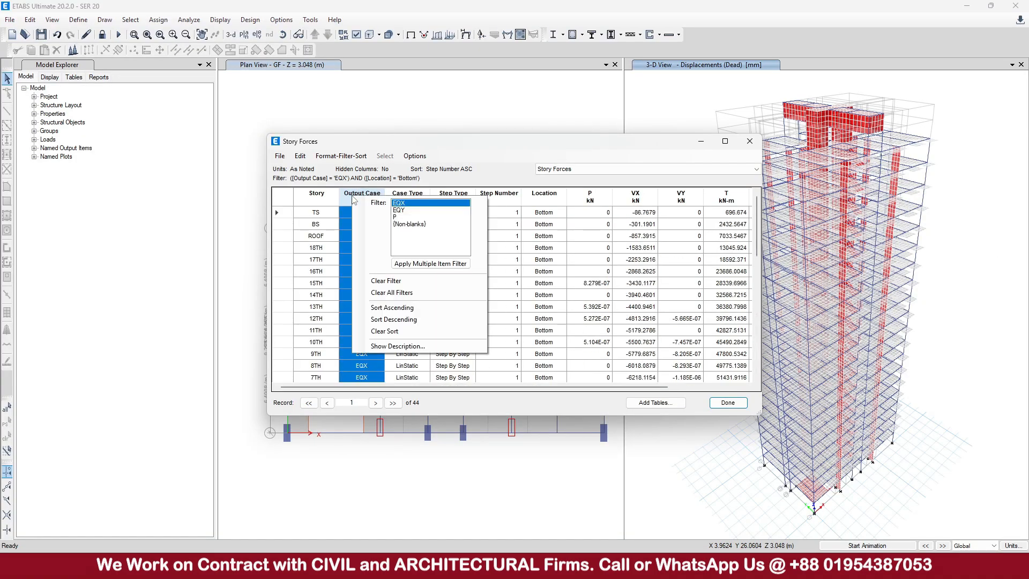
left_click(404, 210)
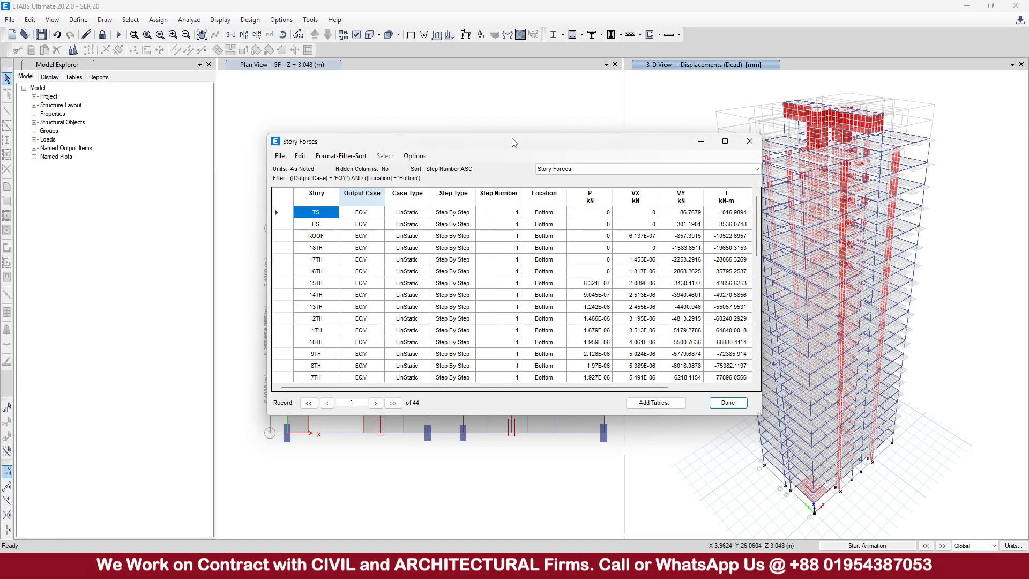
- Copy the step 1 VY values of all stories for EQY and paste them with destination formatting at E5 in Excel's EY 1 table
left_click_drag(692, 214, 690, 261)
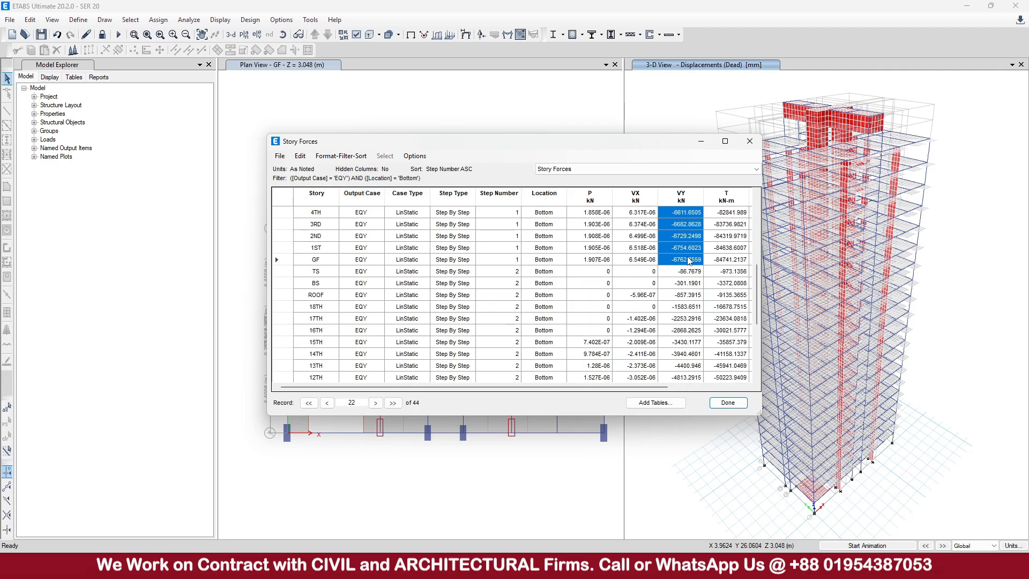
scroll(689, 280, "up", 6)
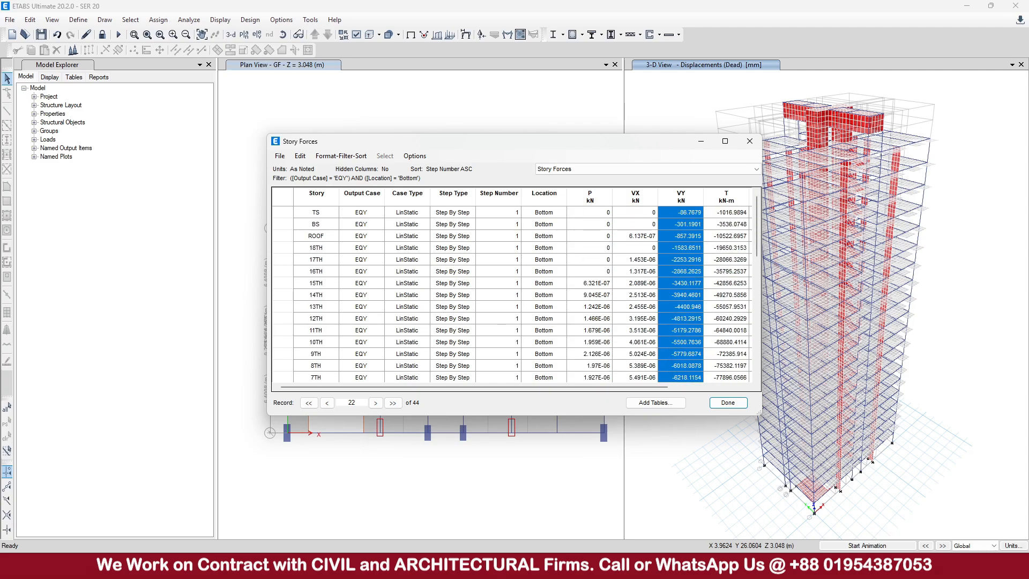
key("alt+Tab")
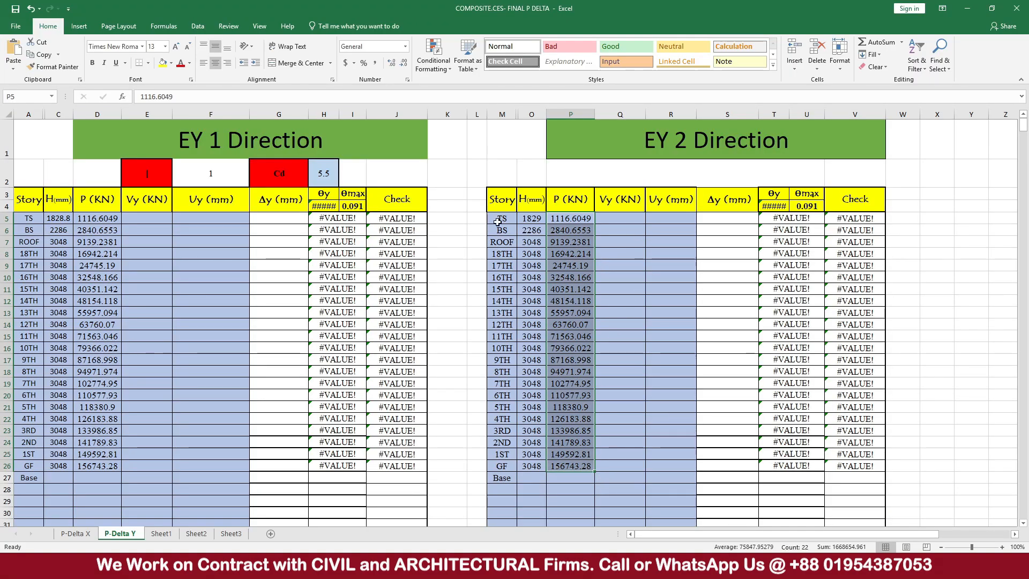
left_click(137, 217)
right_click(138, 217)
left_click(172, 263)
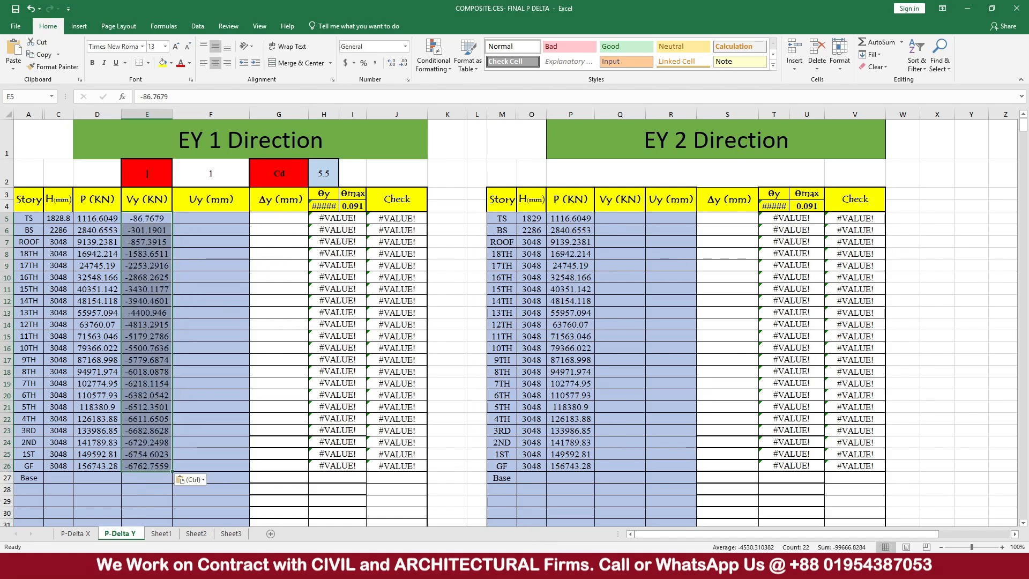
- Copy the step 2 VY values for EQY from ETABS and paste them with destination formatting at Q5 in Excel's EY 2 table
key("alt+Tab")
scroll(690, 333, "down", 3)
left_click(681, 330)
left_click_drag(691, 340, 681, 482)
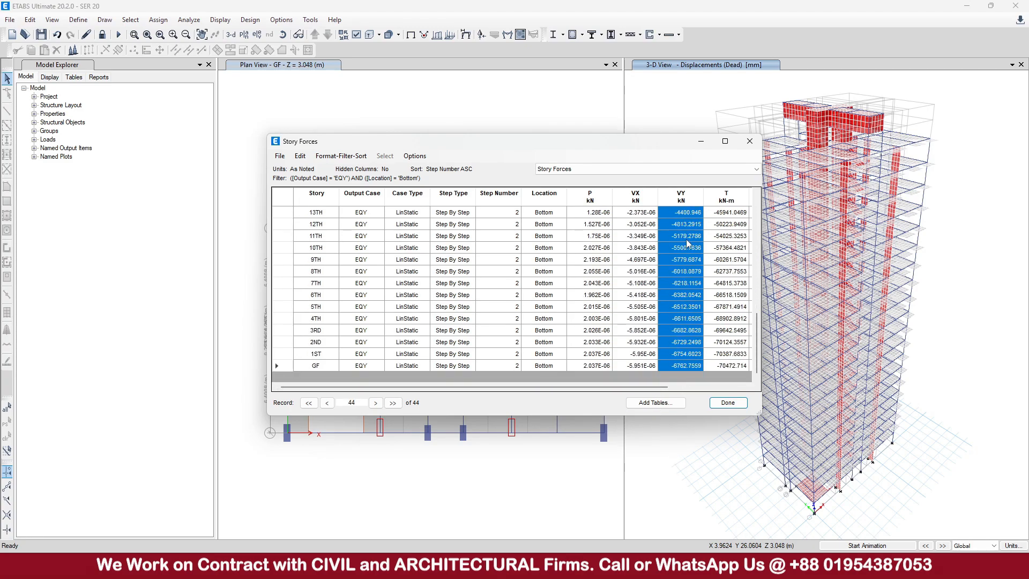
scroll(687, 252, "up", 4)
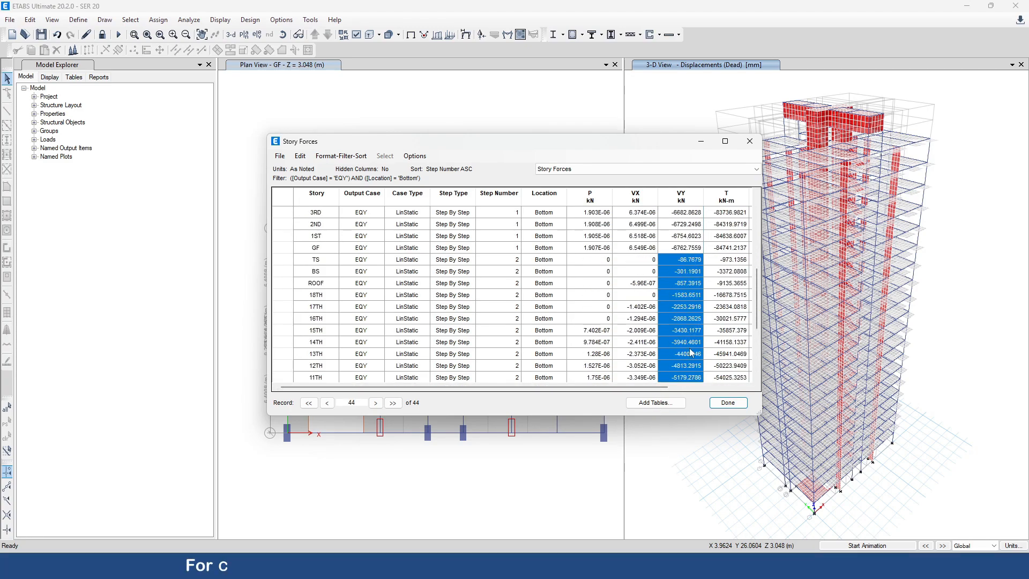
scroll(695, 319, "up", 6)
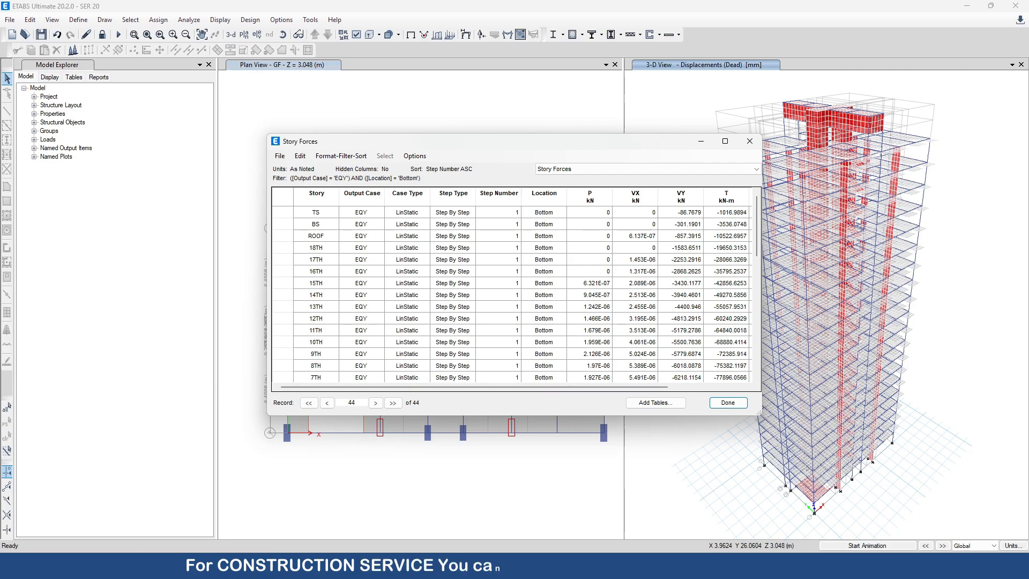
key("alt+Tab")
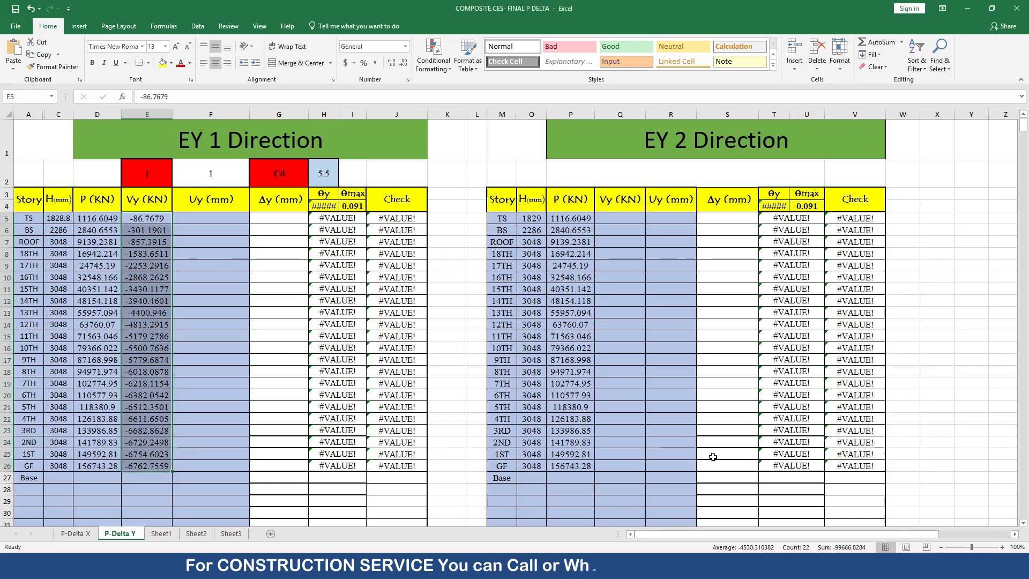
left_click(617, 220)
right_click(617, 220)
left_click(650, 263)
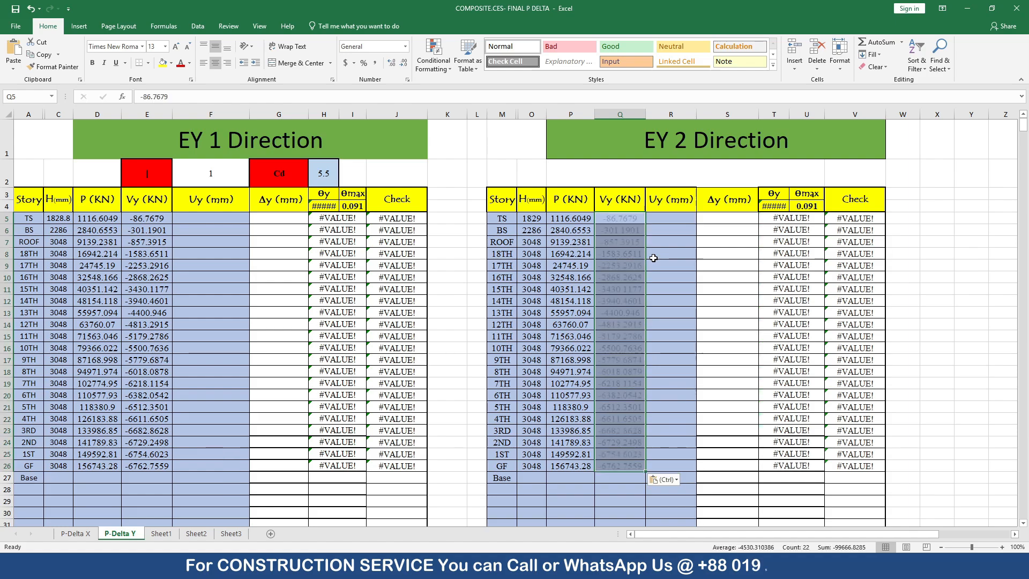
- Select cell E5 on the P-Delta X sheet, switch to ETABS and close the Story Forces table
left_click(75, 533)
left_click(263, 231)
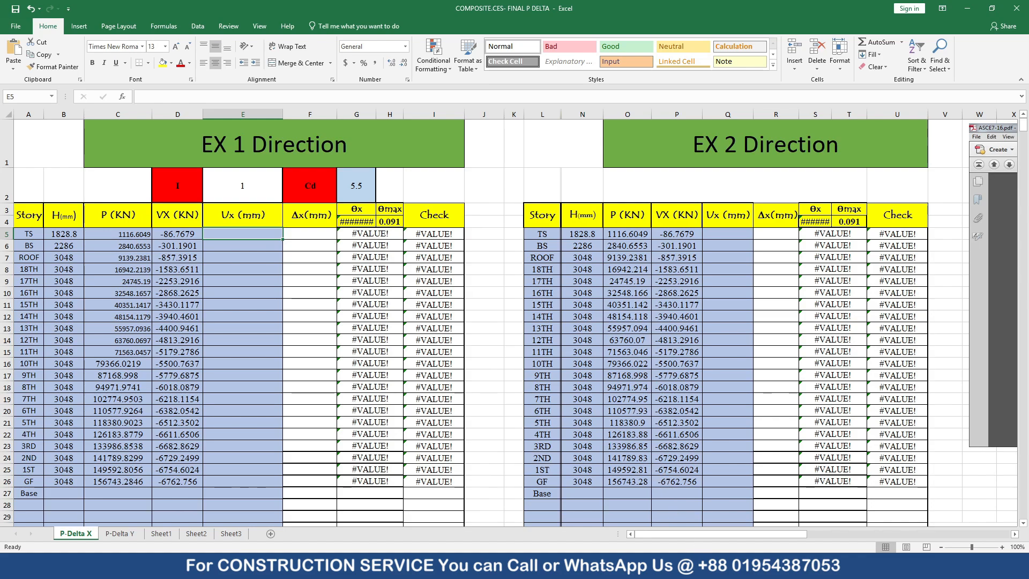
key("alt+Tab")
left_click(750, 142)
- Reopen the table selection, deselect Structure Output and choose the Diaphragm Center Of Mass Displacements table under Joint Output displacements
left_click(220, 19)
left_click(246, 296)
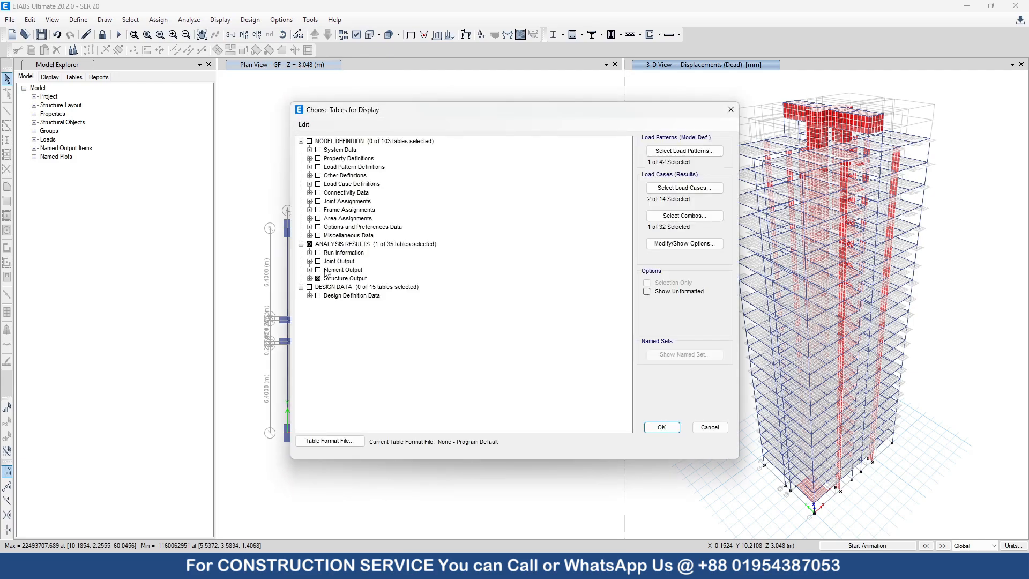
left_click(319, 279)
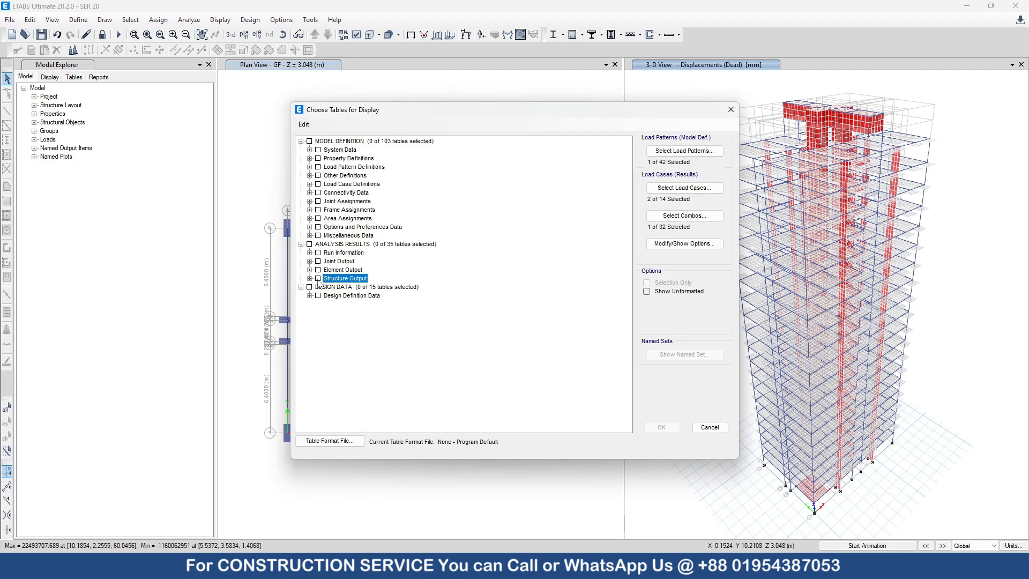
left_click(309, 261)
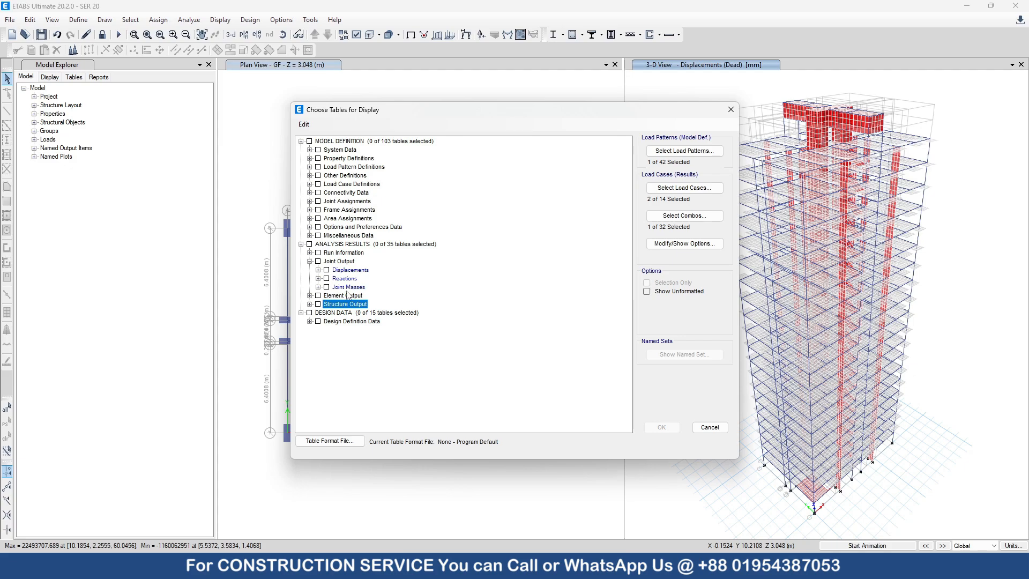
left_click(318, 270)
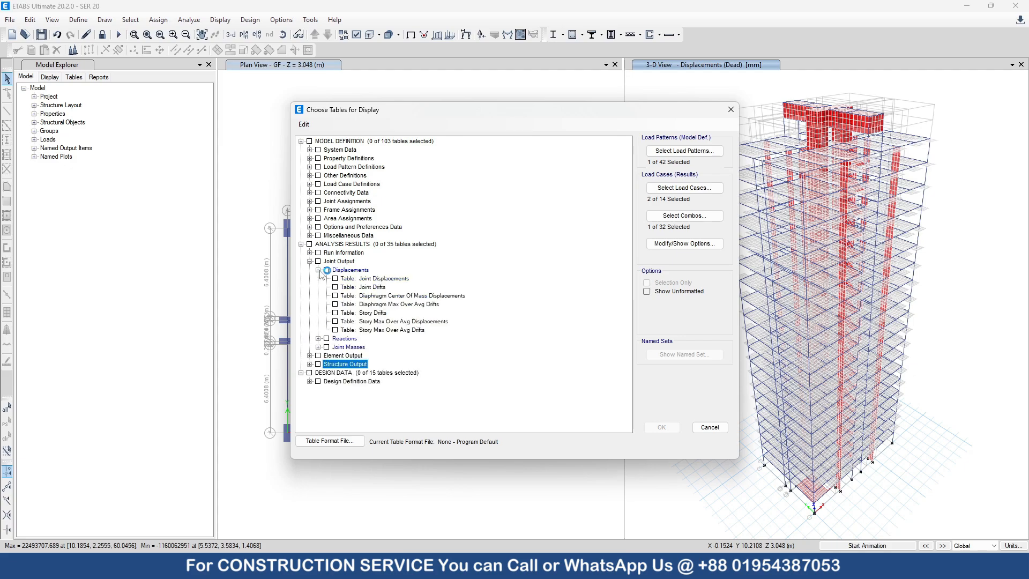
left_click(335, 296)
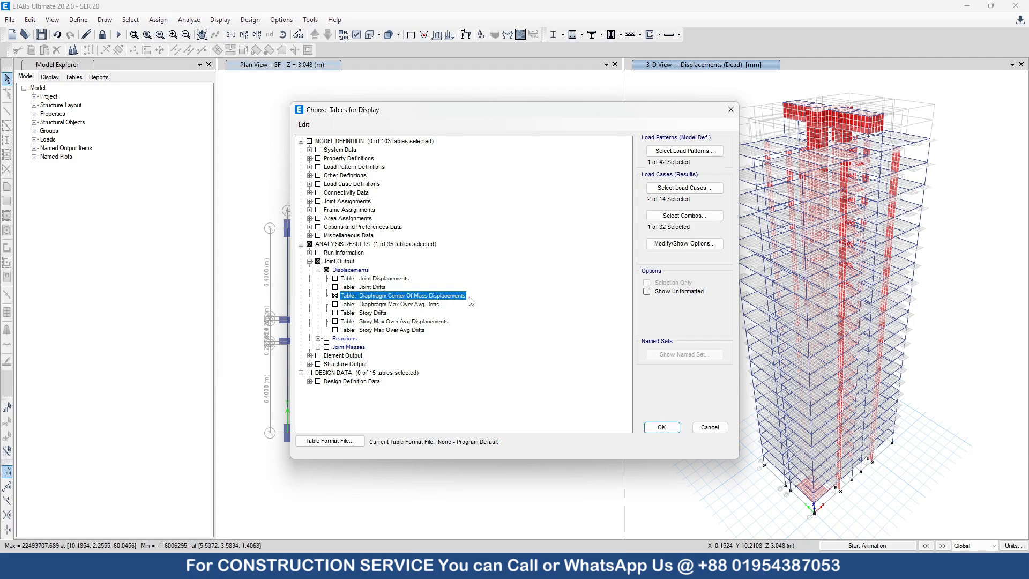
- Clear the selected load patterns and combos, keep load cases EQX and EQY, and display the diaphragm displacements table
left_click(685, 150)
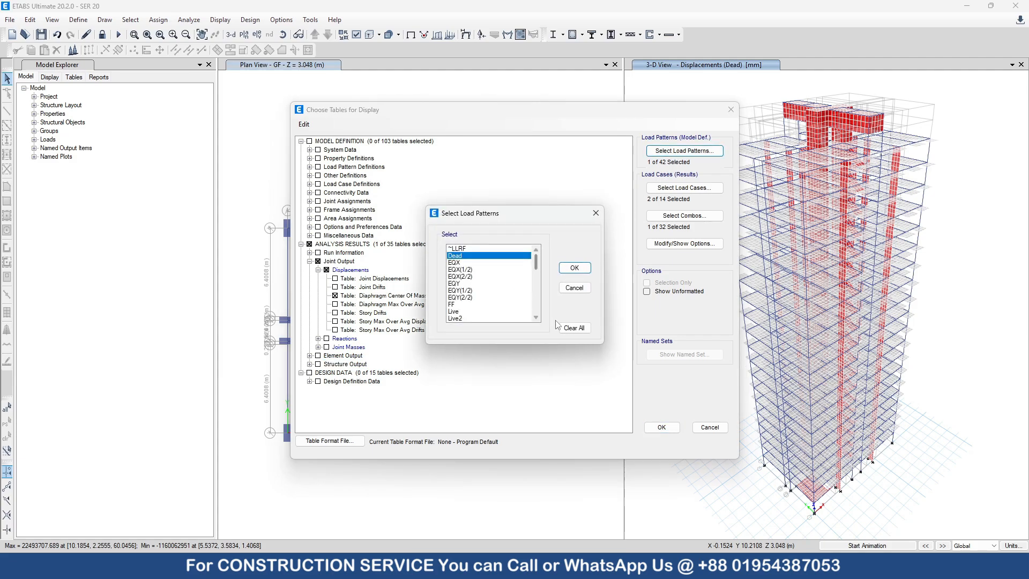
left_click(574, 268)
left_click(684, 216)
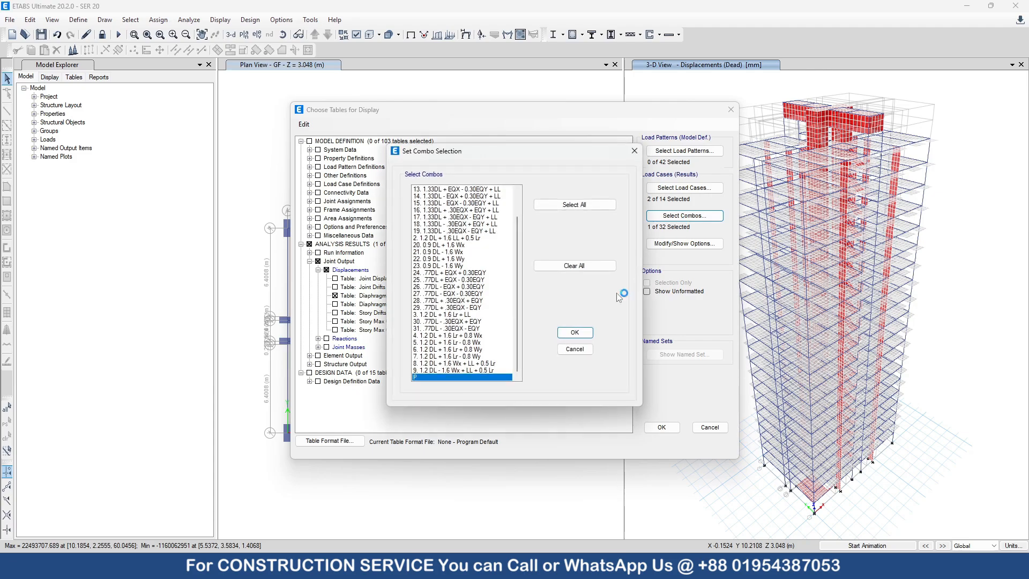
left_click(574, 266)
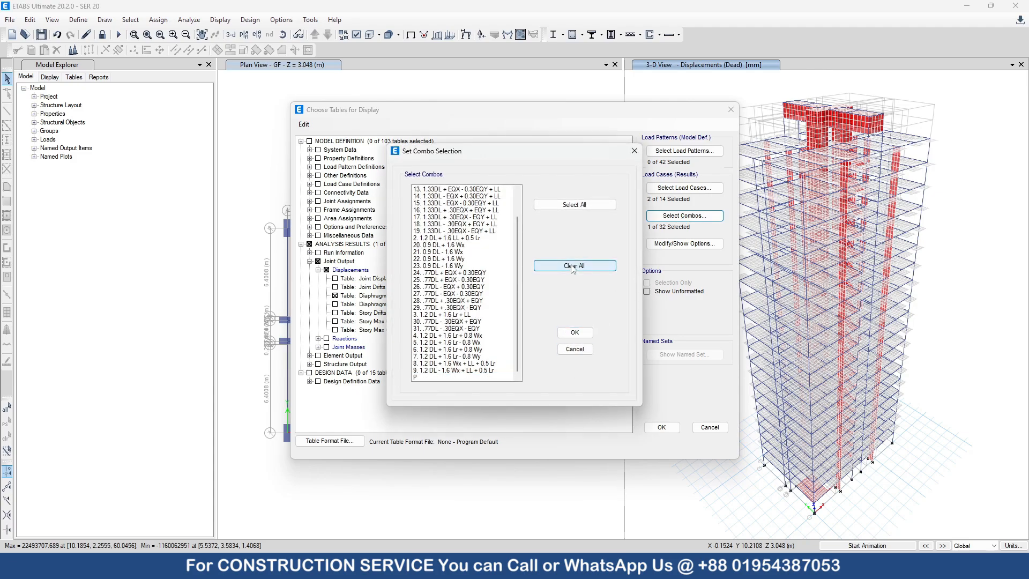
left_click(575, 332)
left_click(684, 188)
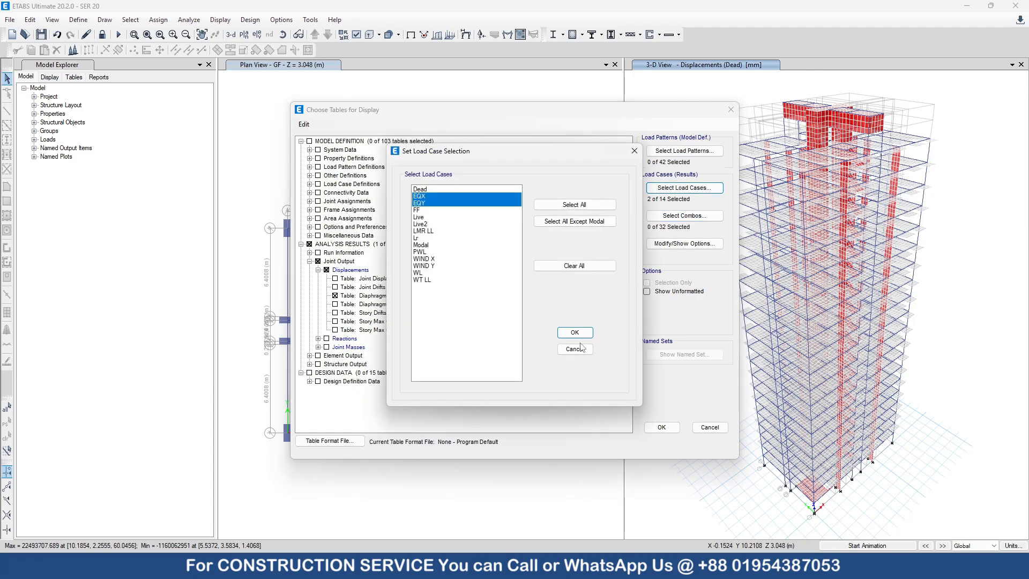
left_click(574, 333)
left_click(661, 428)
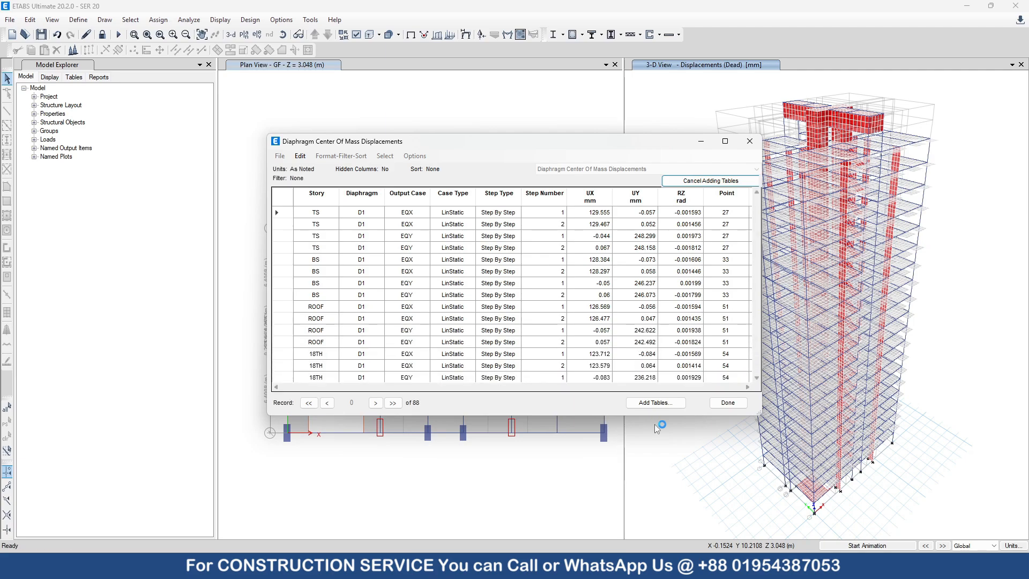
- Filter the diaphragm displacements to output case EQX and sort them by Step Number in ascending order
left_click(403, 194)
right_click(403, 196)
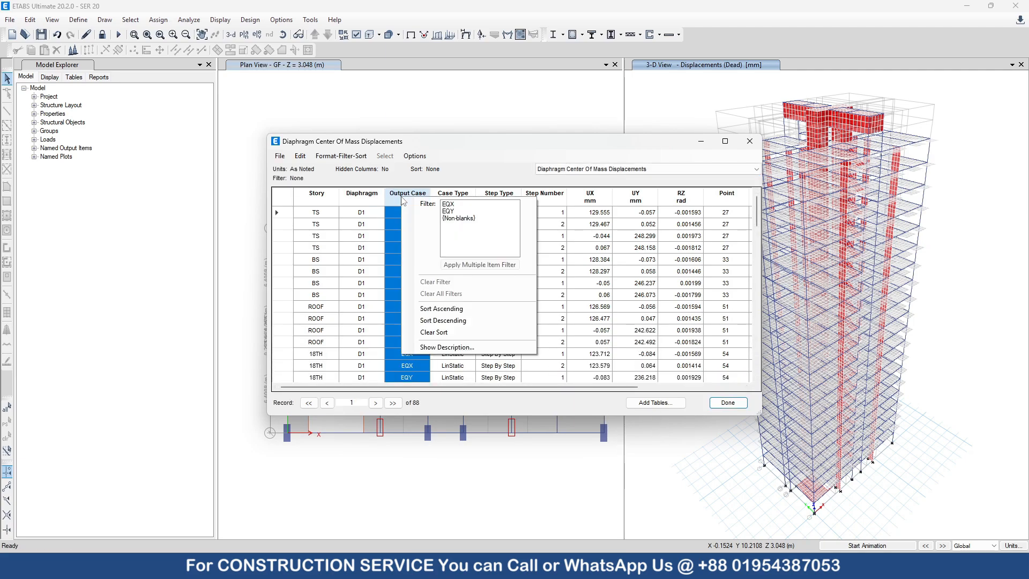
left_click(447, 204)
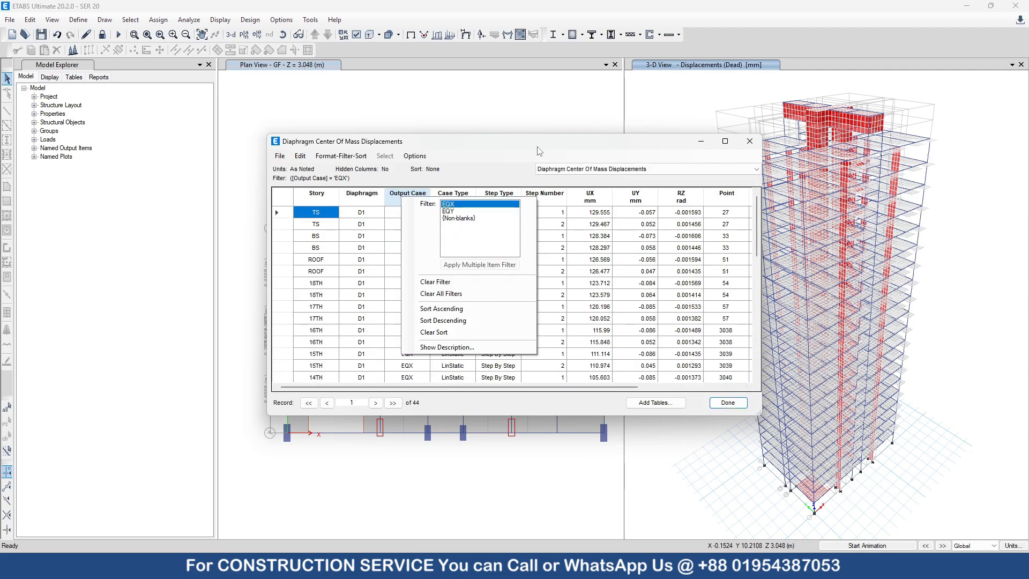
left_click(556, 196)
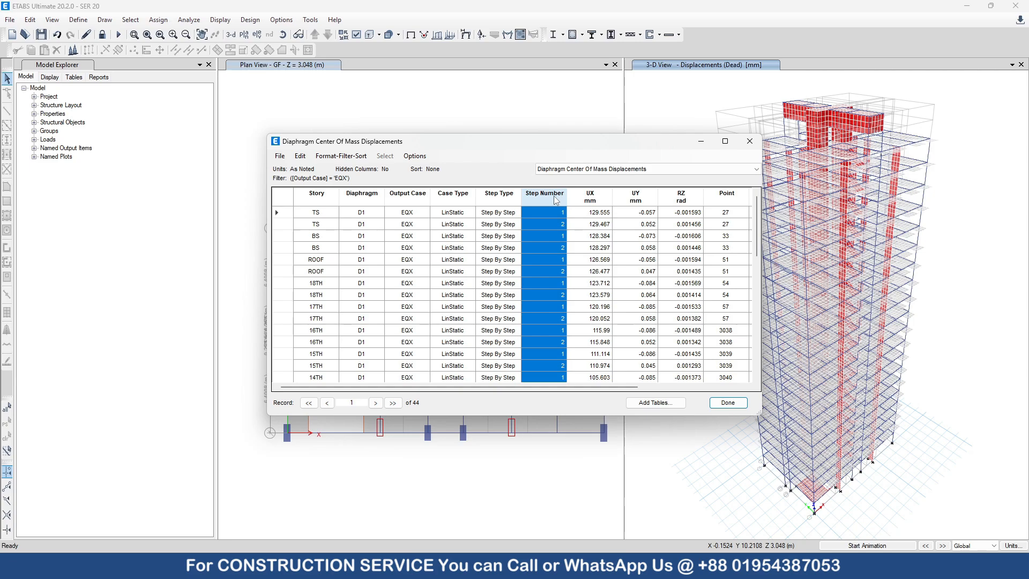
right_click(556, 199)
left_click(574, 293)
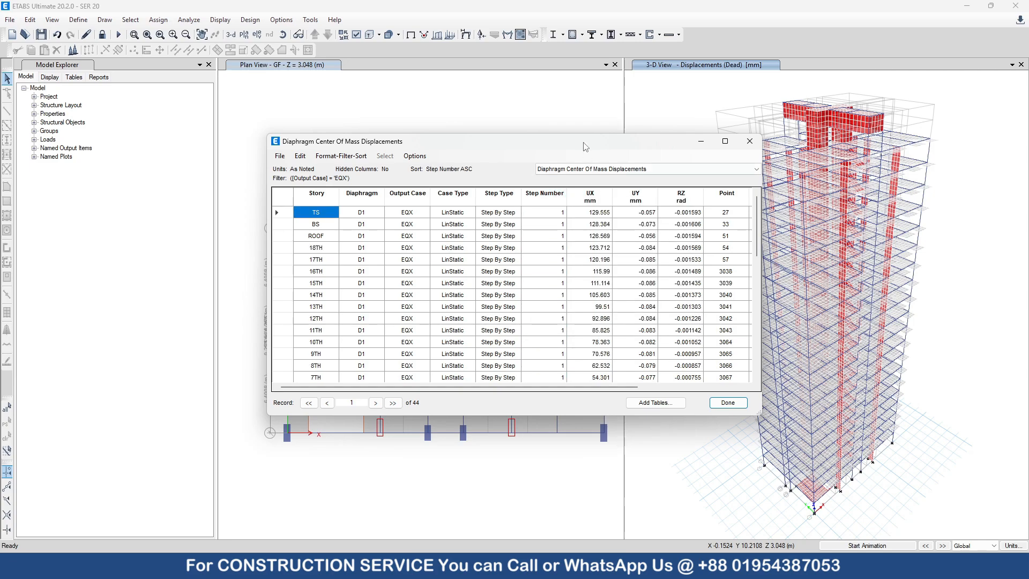
- Copy the EQX step 1 UX displacements for stories TS to GF into the EX 1 Direction Ux column from E5, matching destination formatting
left_click_drag(606, 214, 603, 336)
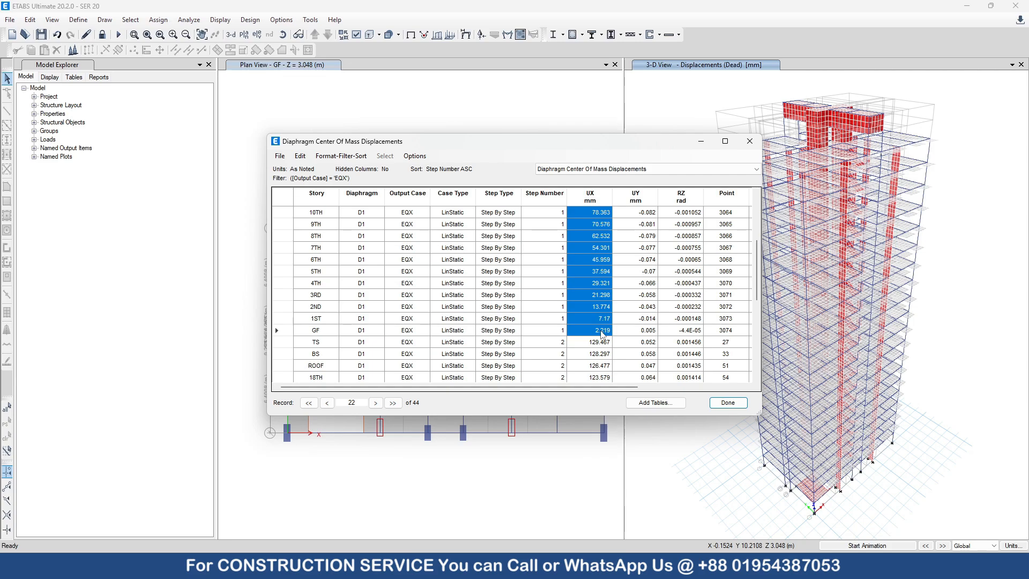
scroll(603, 335, "up", 4)
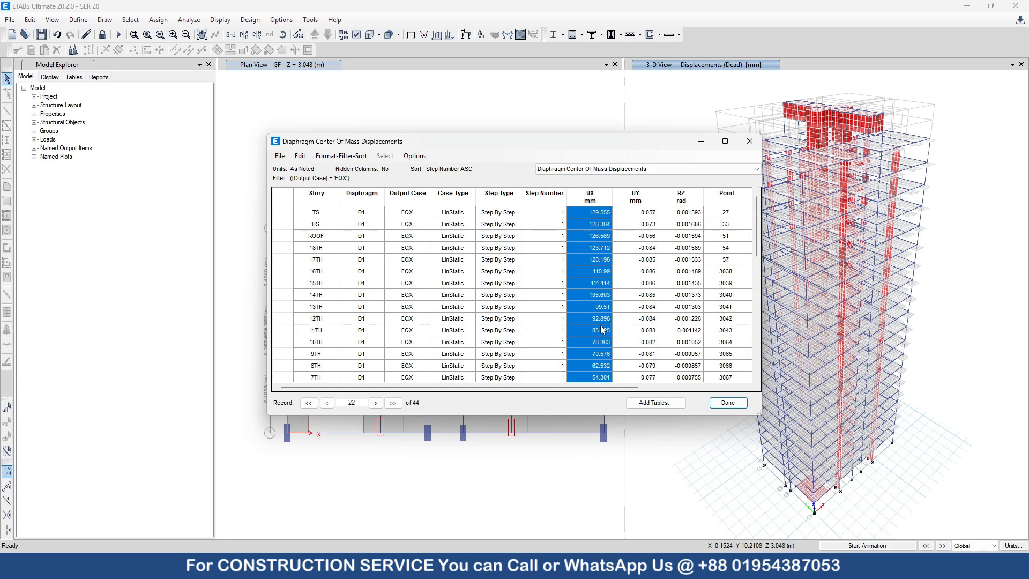
key("alt+Tab")
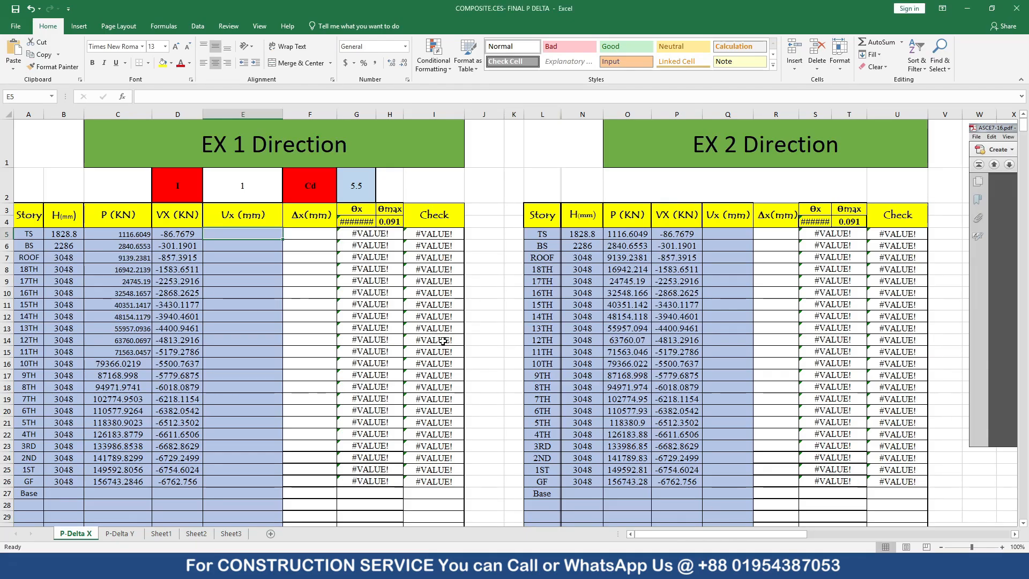
right_click(215, 234)
left_click(257, 284)
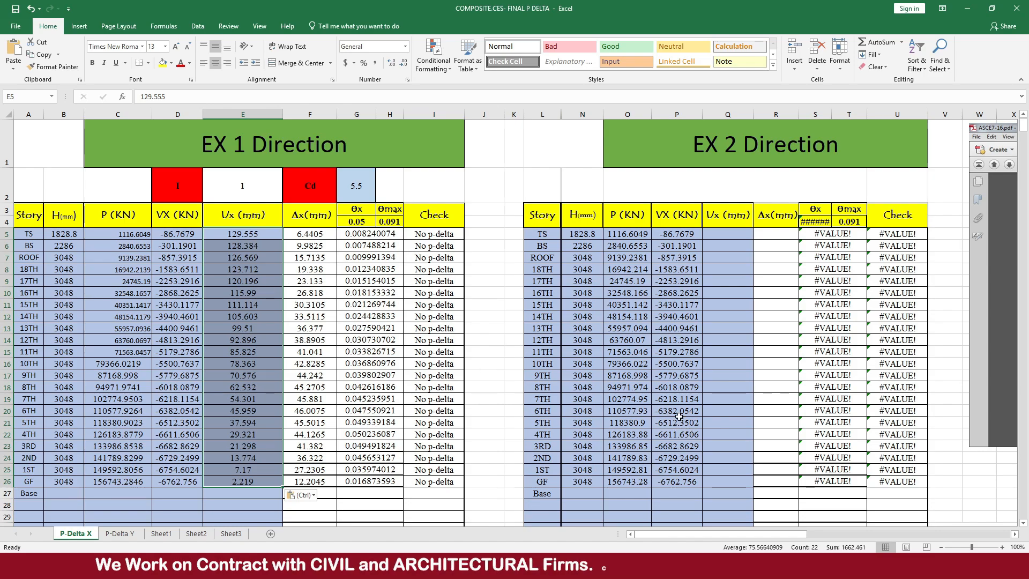
- Copy the EQX step 2 UX displacements from ETABS into the EX 2 Direction Ux column from Q5 in Excel, matching destination formatting
key("alt+Tab")
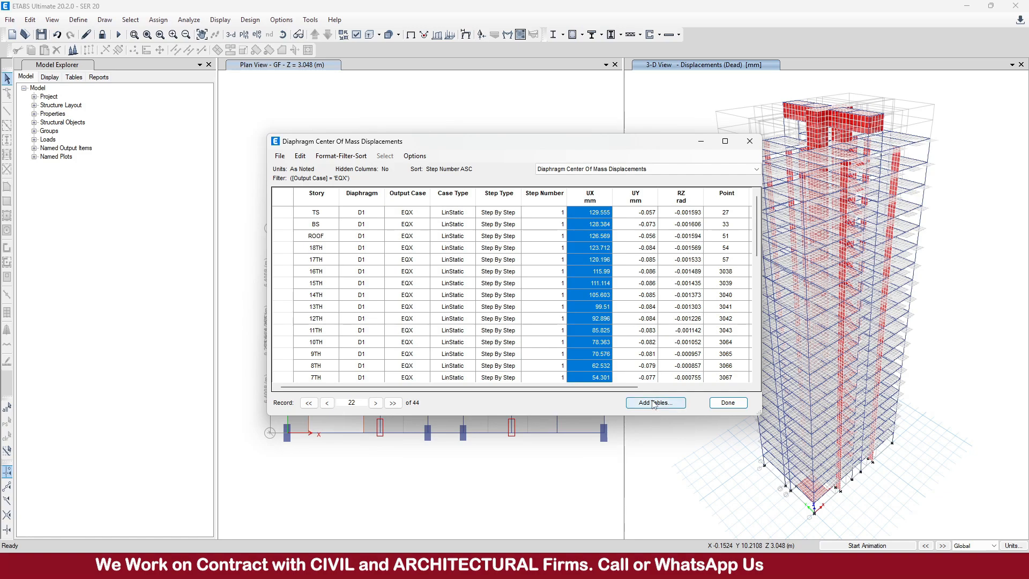
scroll(629, 337, "down", 5)
left_click_drag(590, 260, 607, 417)
key("ctrl+c")
scroll(590, 326, "up", 4)
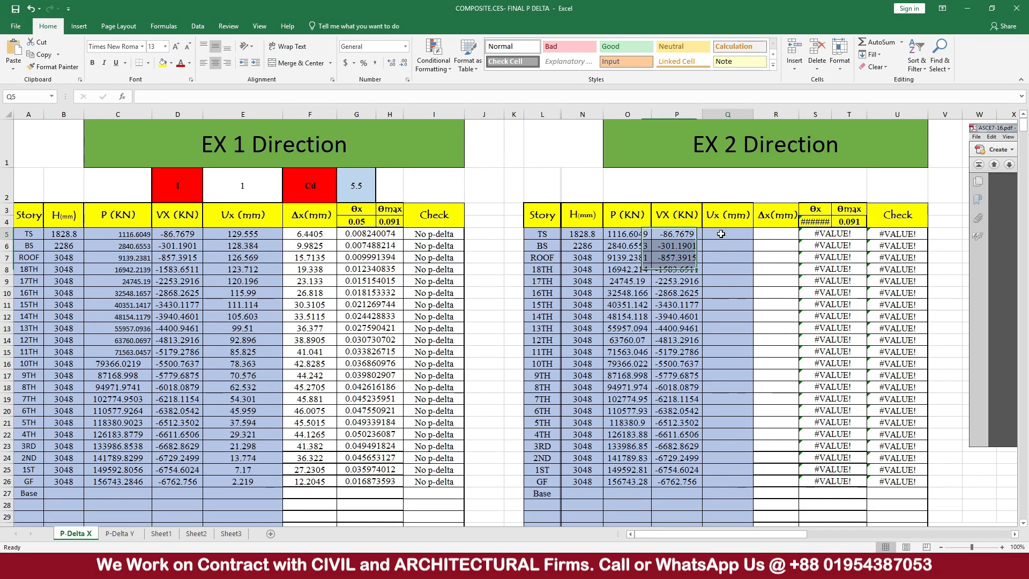
right_click(721, 233)
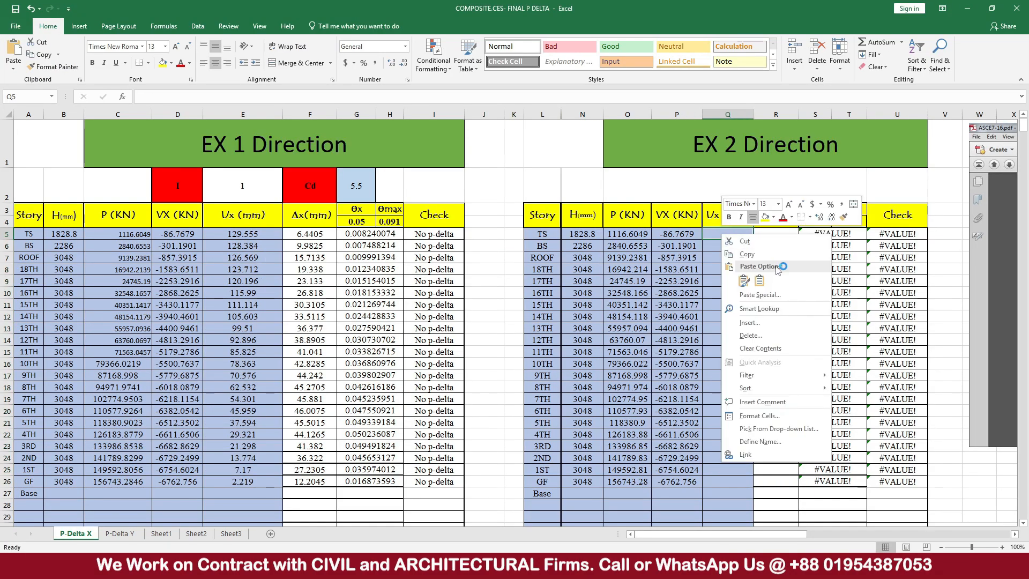
left_click(759, 281)
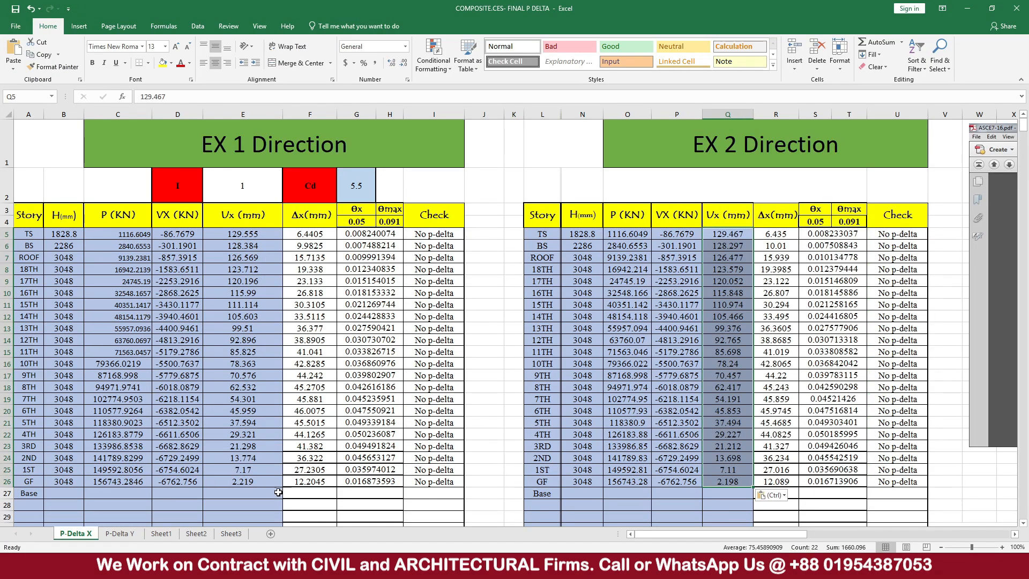
- Show the P-Delta Y sheet, switch to ETABS and filter the diaphragm displacements to output case EQY
left_click(120, 533)
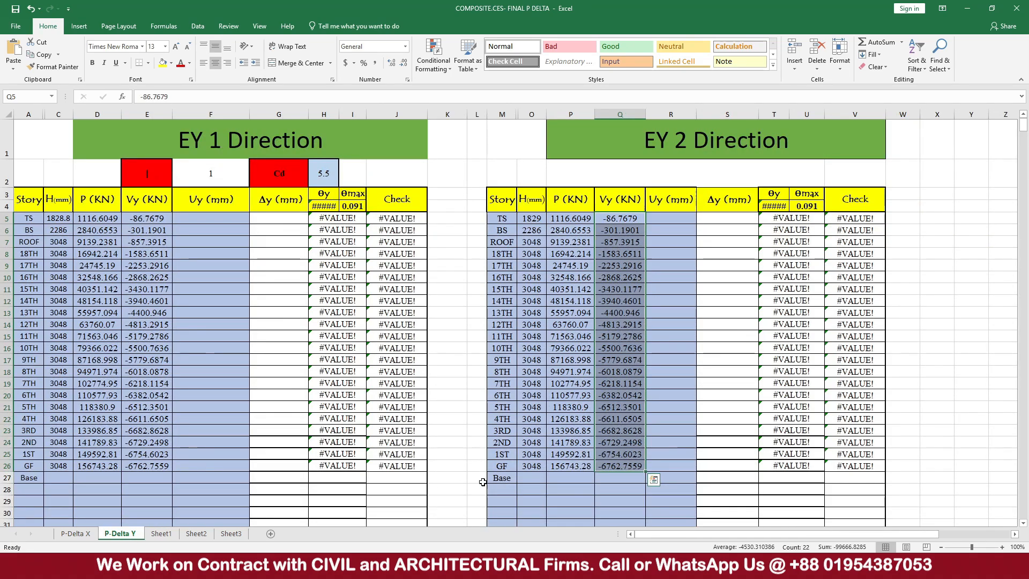
key("alt+Tab")
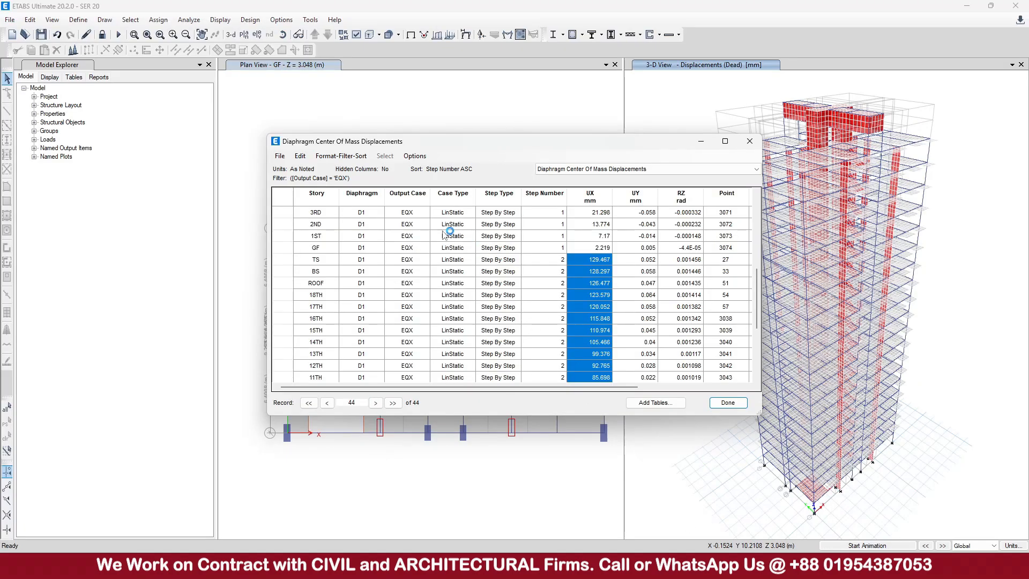
left_click(409, 196)
left_click(417, 197)
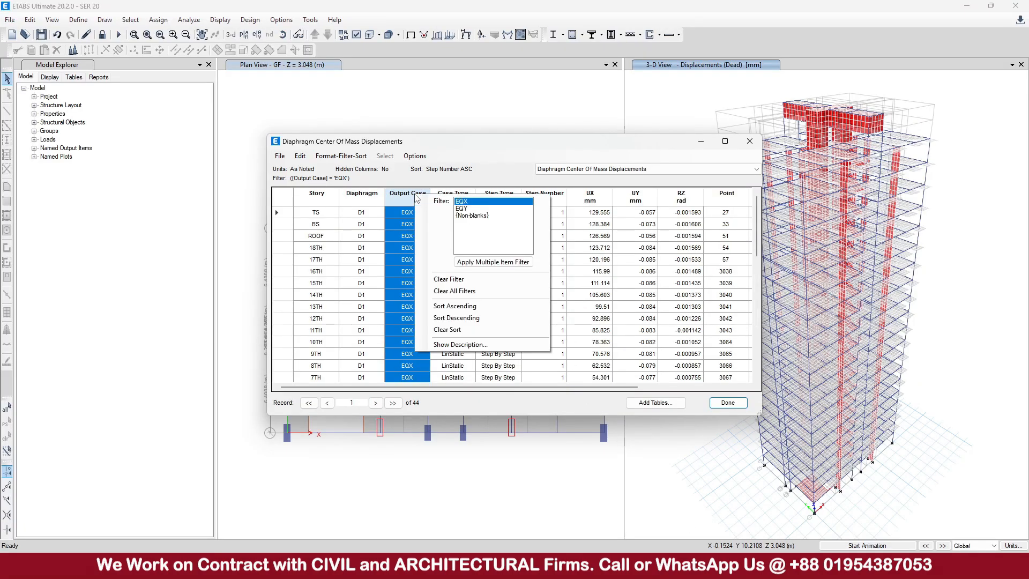
left_click(461, 209)
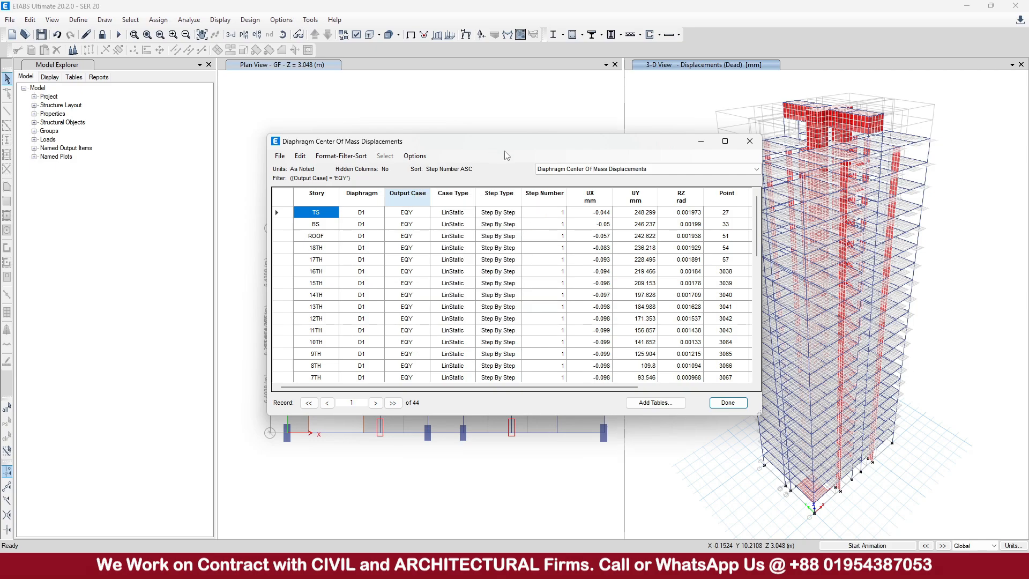
- Copy the EQY step 1 UY displacements into the EY 1 Direction Uy column from F5 on the P-Delta Y sheet, matching destination formatting
mouse_move(638, 217)
left_mouse_down()
mouse_move(642, 402)
mouse_move(644, 230)
left_mouse_up()
scroll(653, 280, "up", 7)
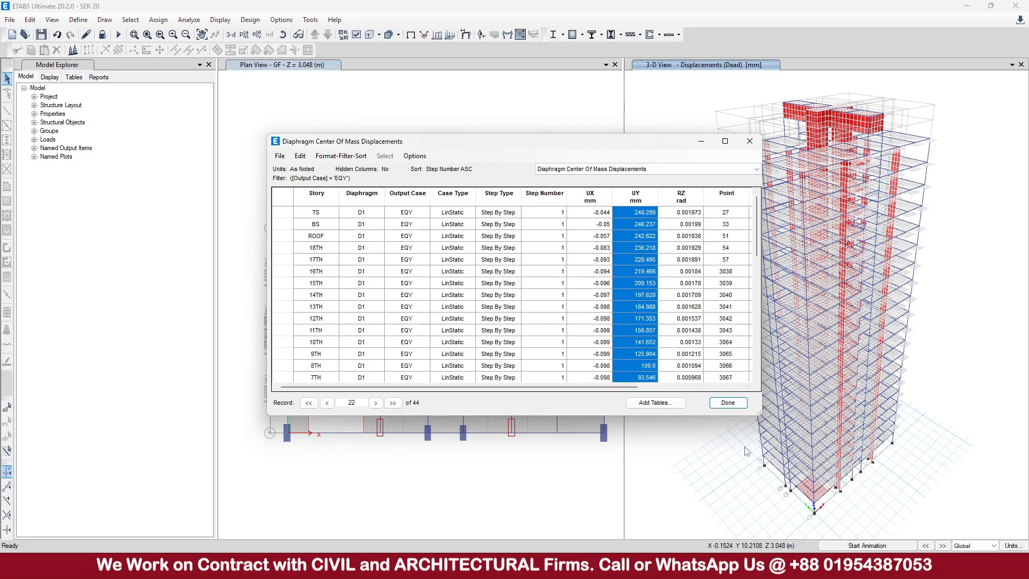
mouse_move(676, 544)
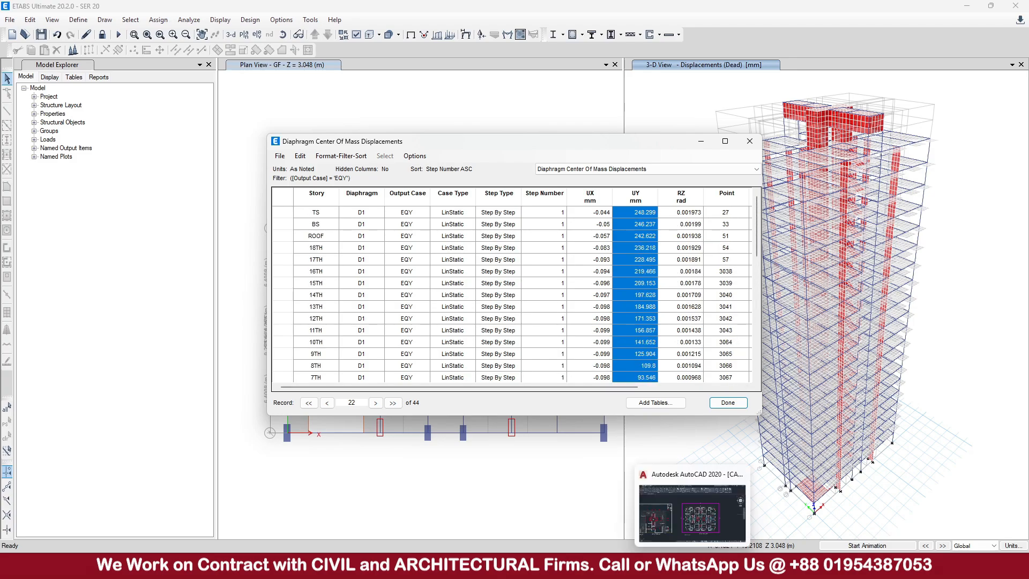
left_click(651, 479)
left_click(208, 219)
right_click(207, 220)
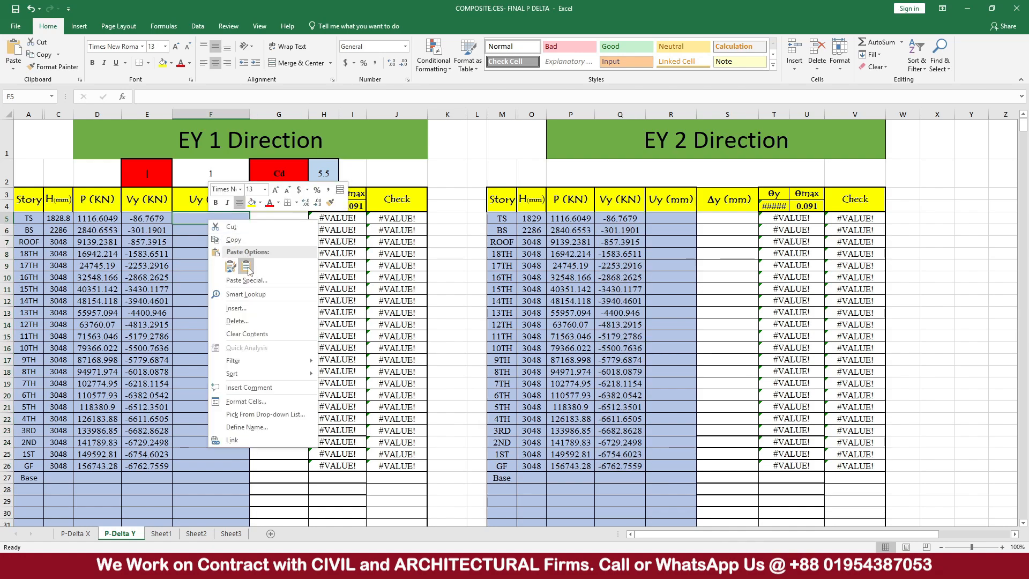
left_click(246, 268)
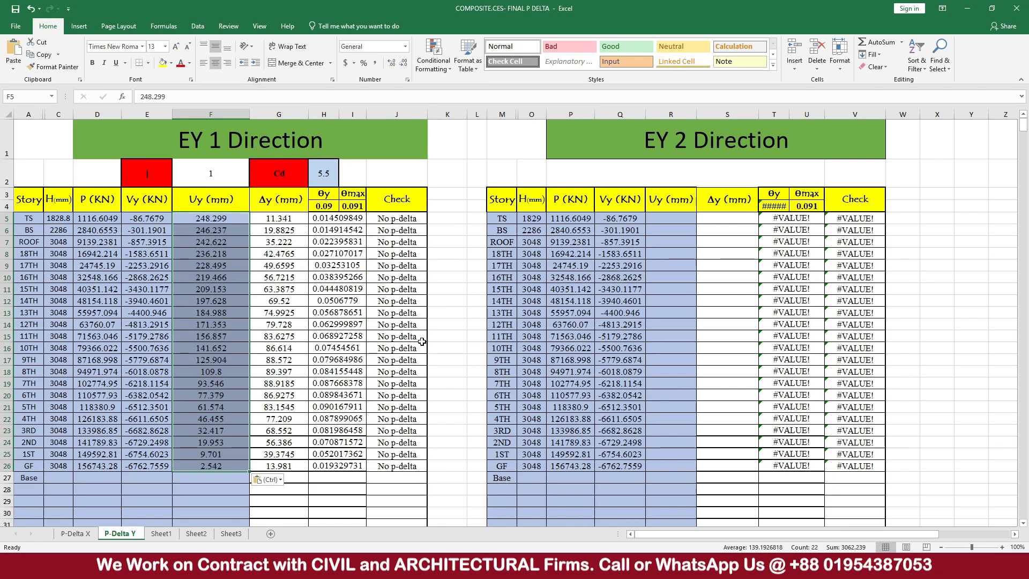
- Copy the EQY step 2 UY displacements from ETABS into the EY 2 Direction Uy column from R5 in Excel, matching destination formatting
left_click(670, 218)
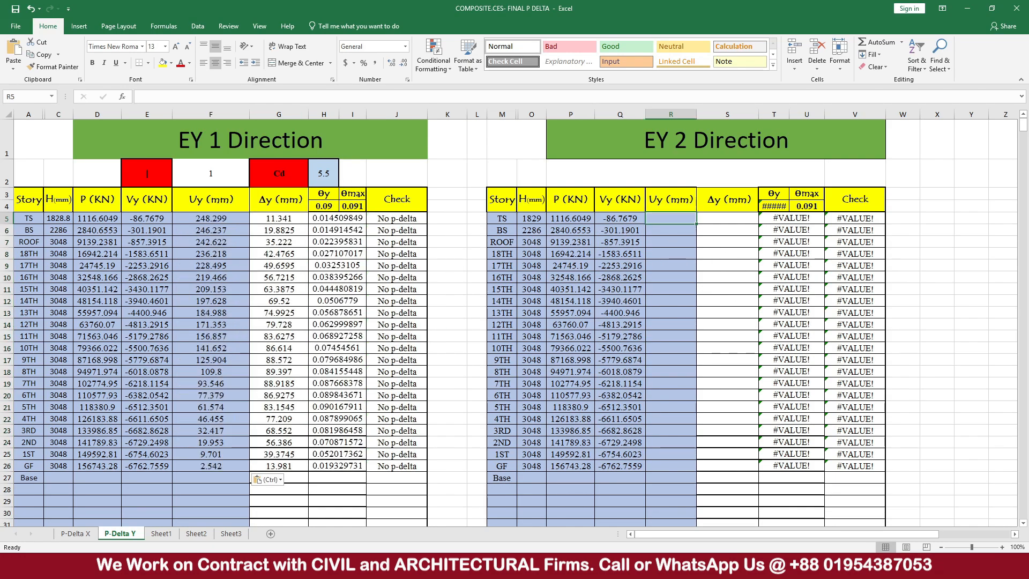
key("alt+Tab")
scroll(646, 315, "down", 5)
left_click_drag(640, 298, 641, 458)
key("ctrl+c")
scroll(642, 364, "up", 3)
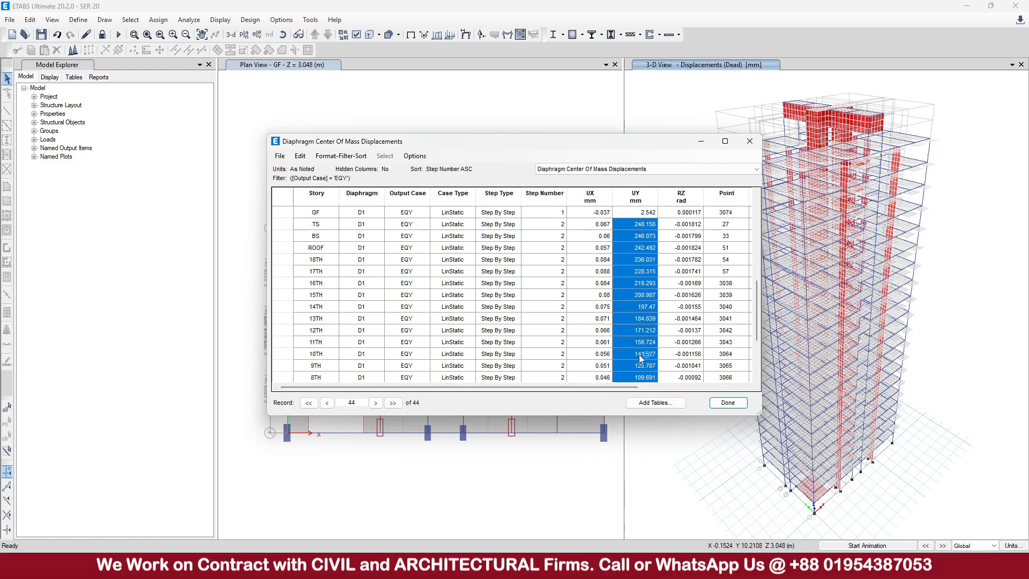
scroll(622, 266, "up", 3)
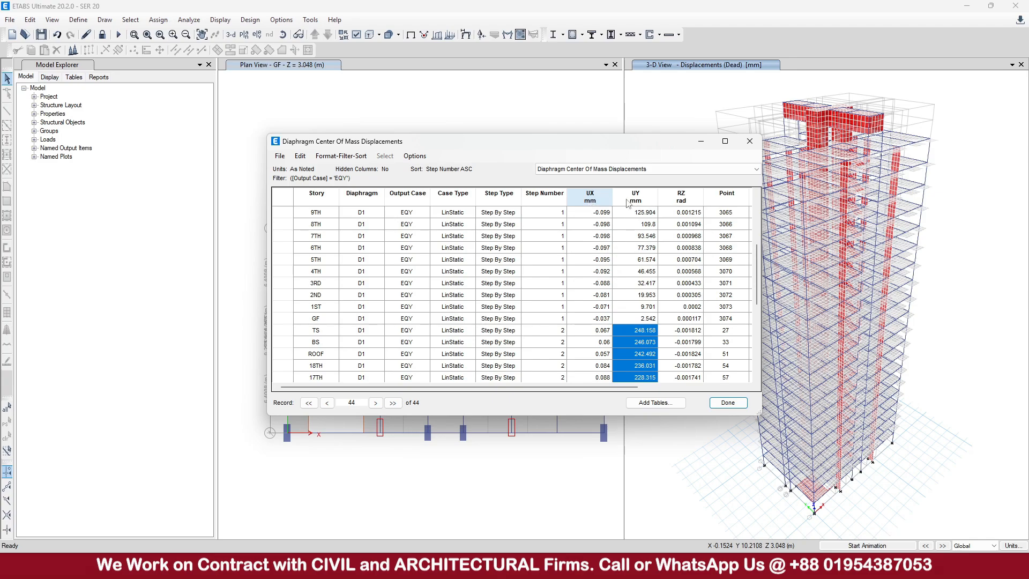
key("alt+Tab")
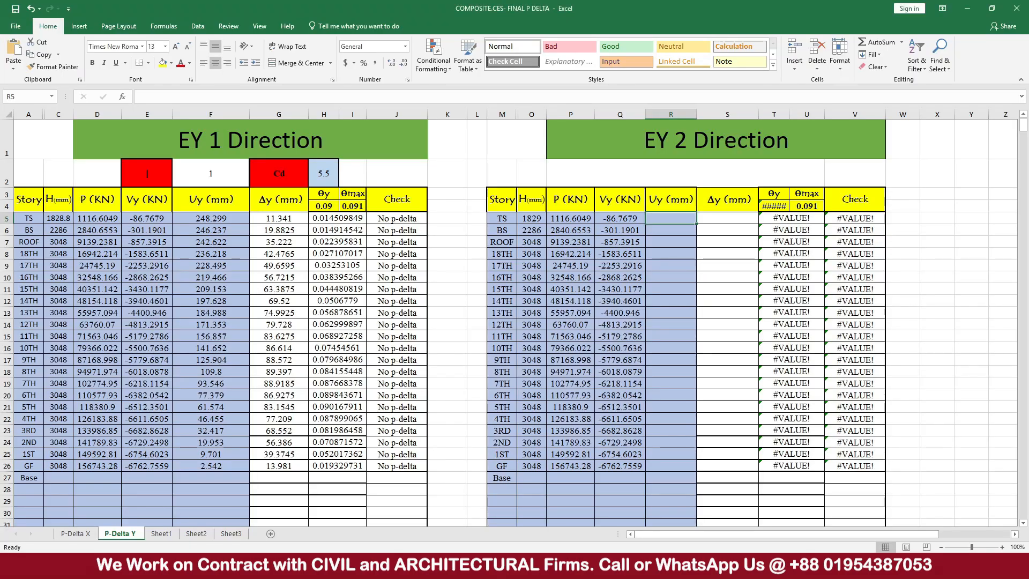
right_click(675, 216)
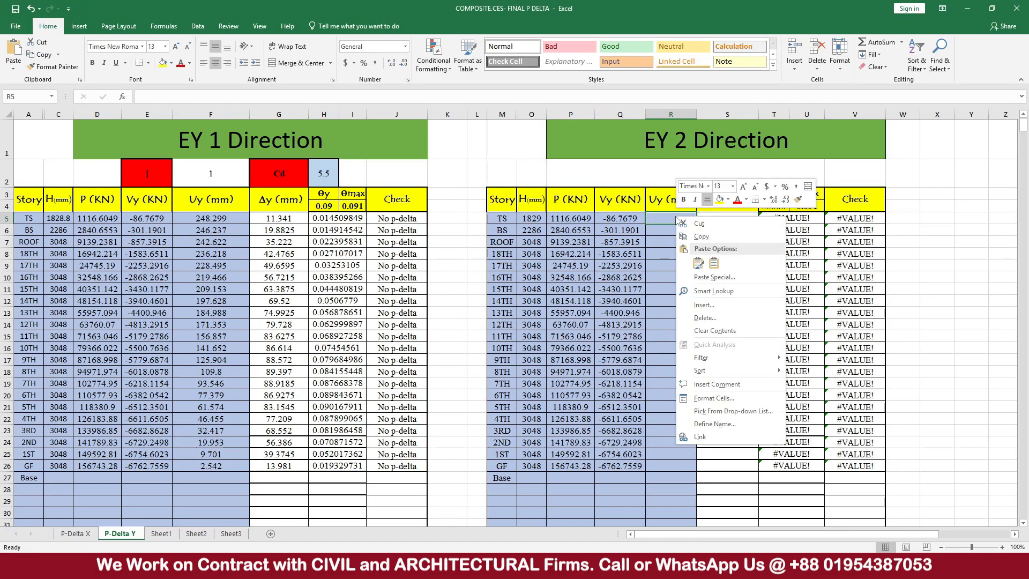
left_click(715, 263)
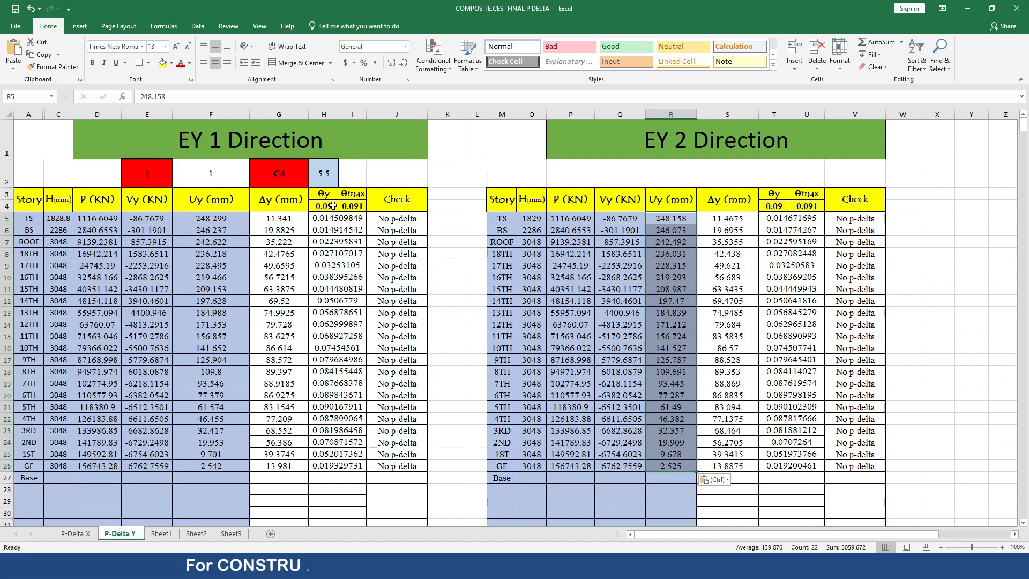
- Examine the EX 1 Direction stability coefficients and their maximum on the P-Delta X sheet against the P-delta limits in clause 2.5.7.9
left_click(76, 534)
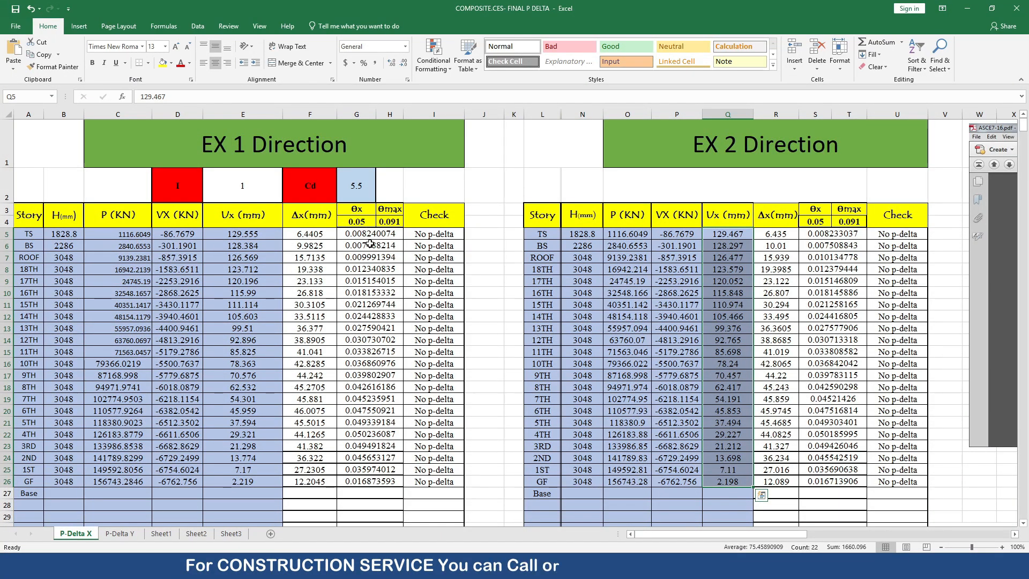
scroll(458, 392, "down", 9)
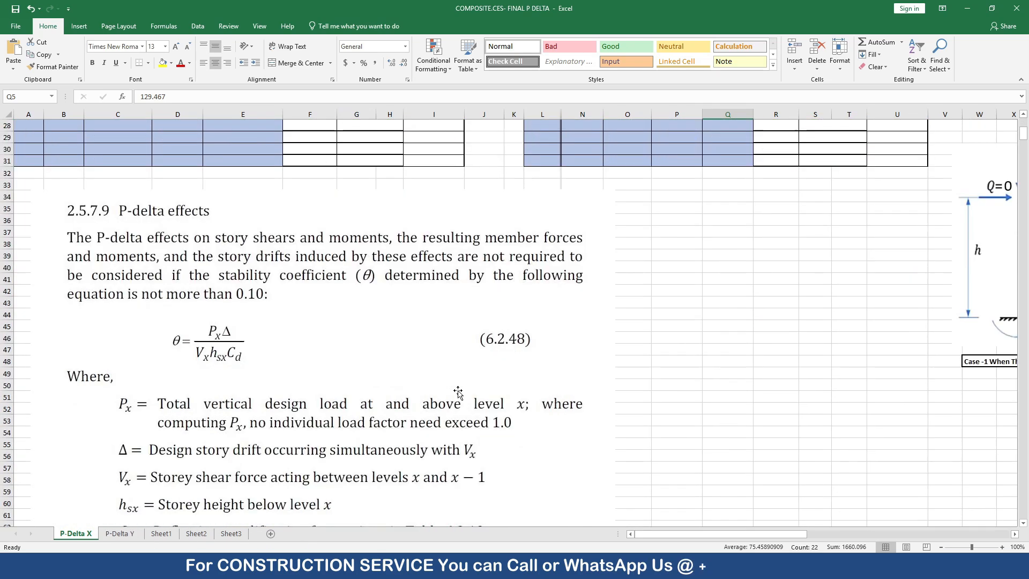
scroll(459, 392, "down", 1)
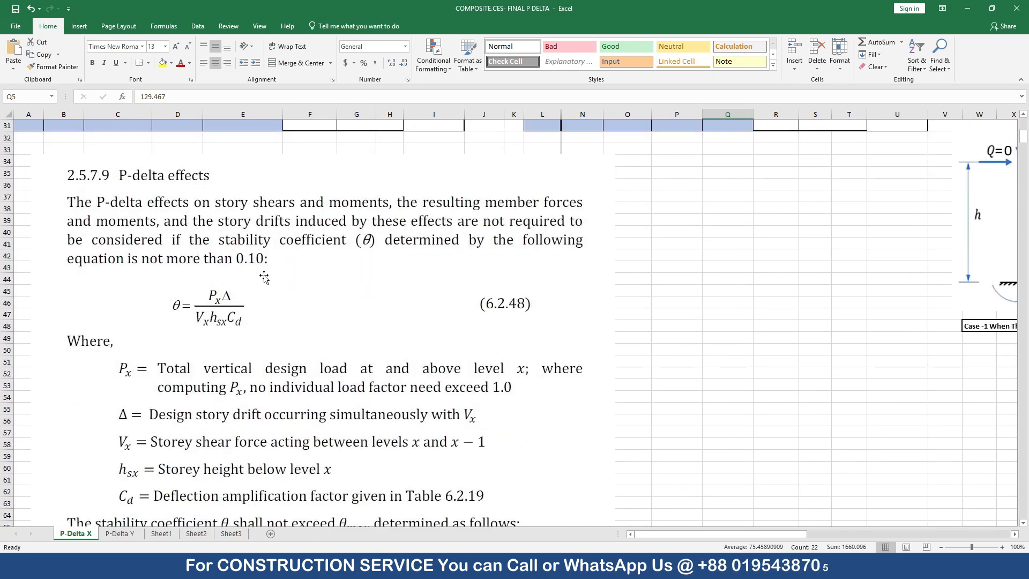
scroll(285, 301, "up", 10)
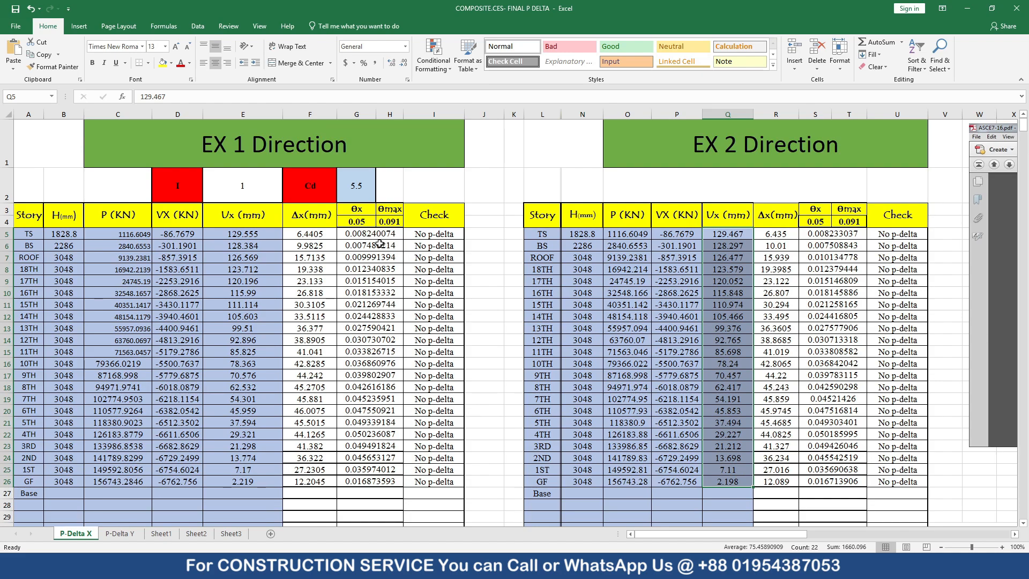
left_click_drag(384, 241, 383, 479)
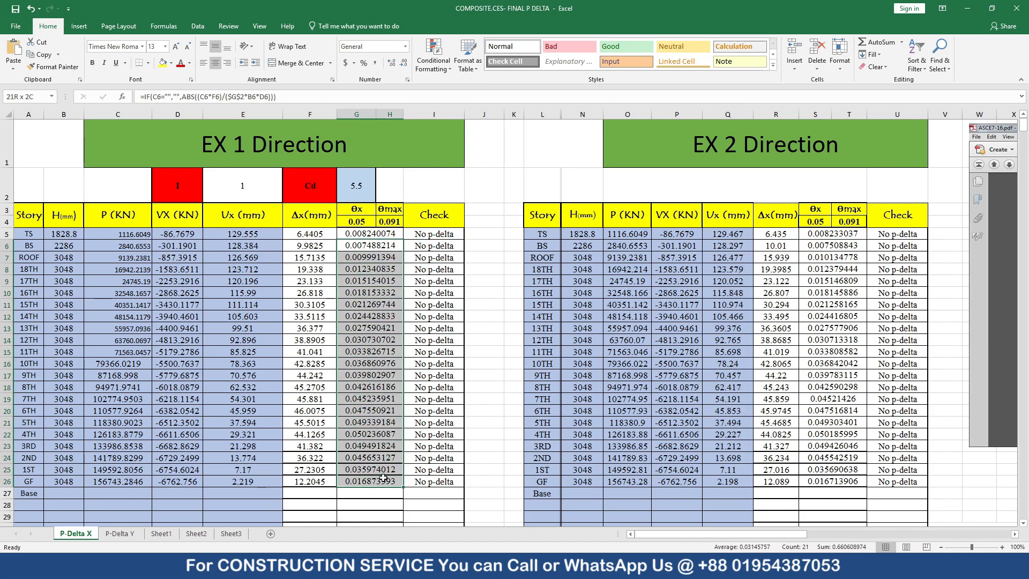
left_click(366, 436)
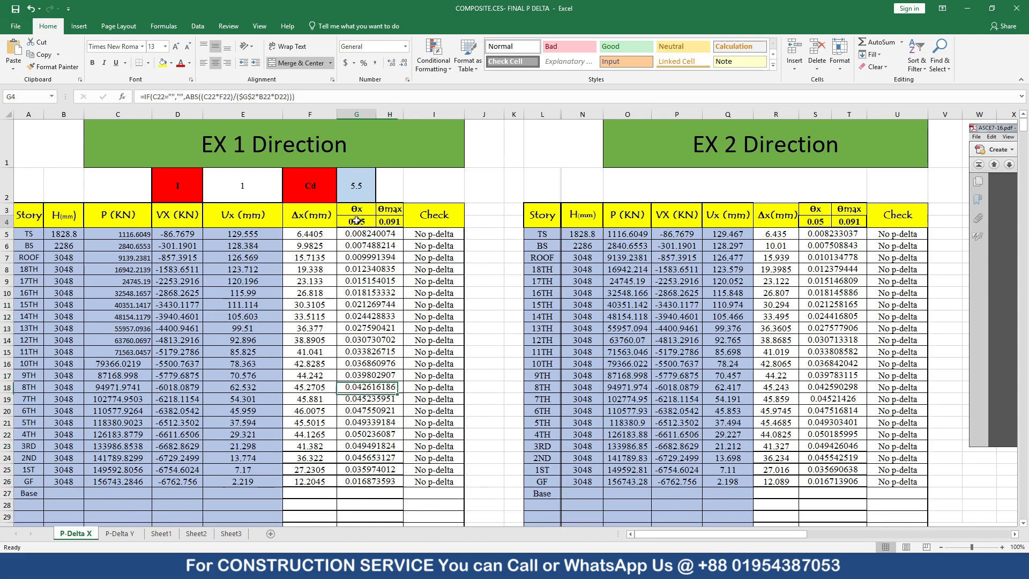
left_click(356, 221)
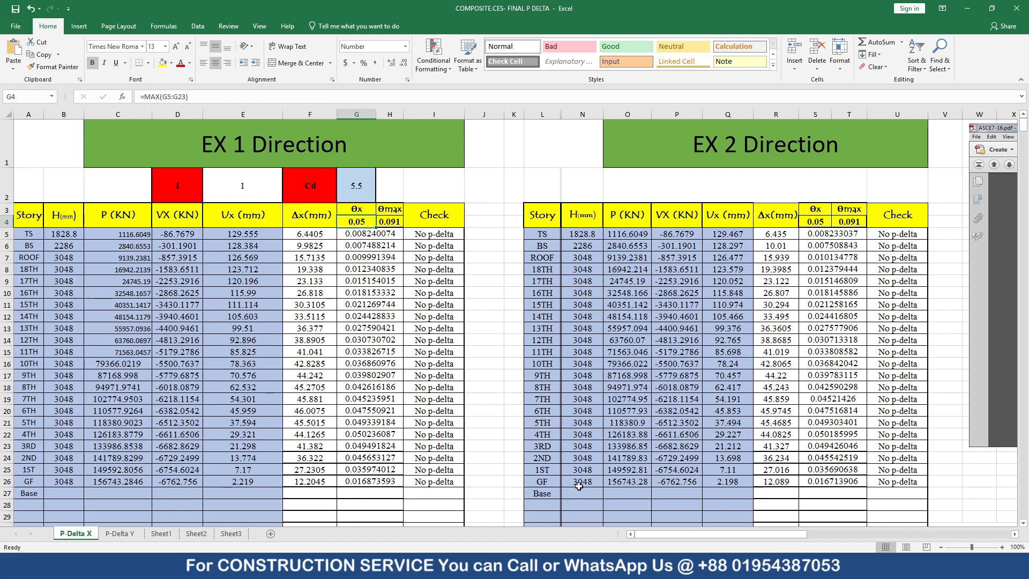
scroll(452, 349, "down", 10)
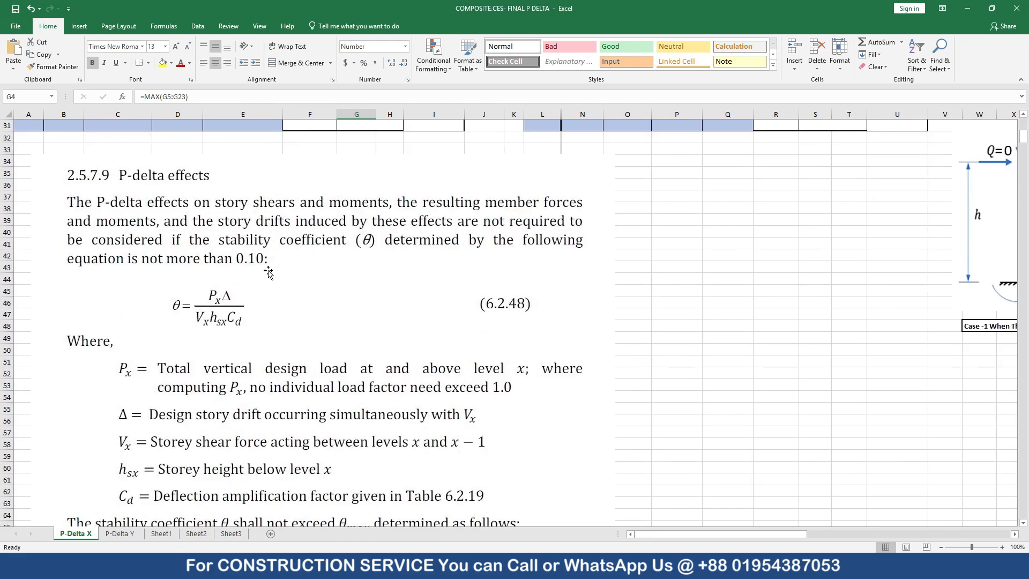
scroll(275, 279, "down", 4)
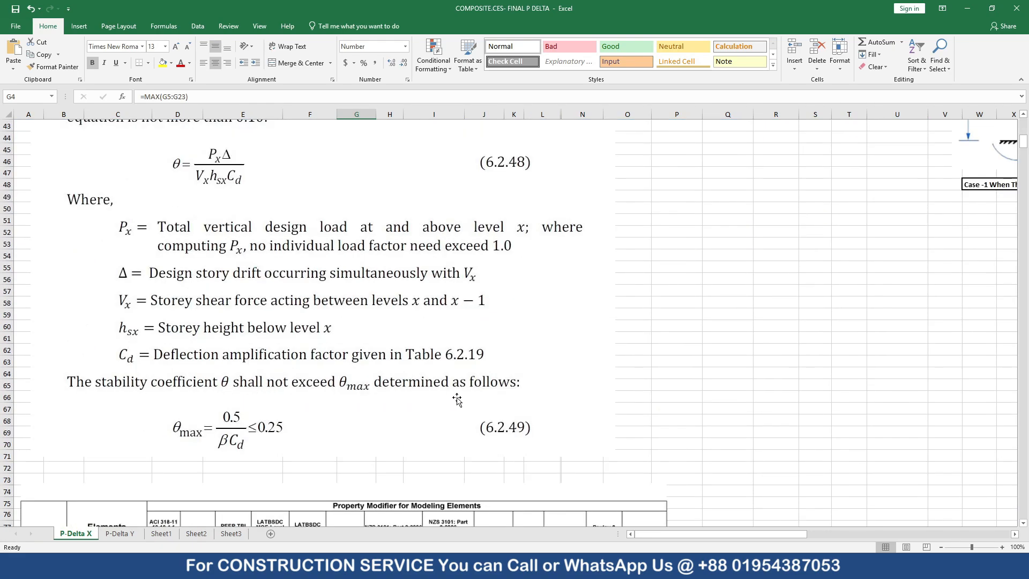
scroll(472, 357, "up", 13)
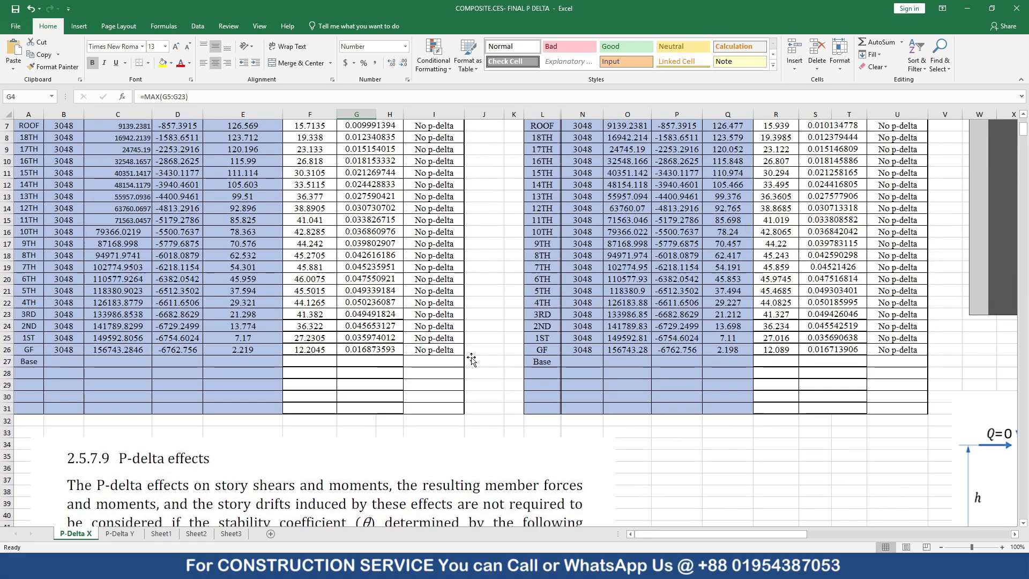
scroll(472, 357, "up", 1)
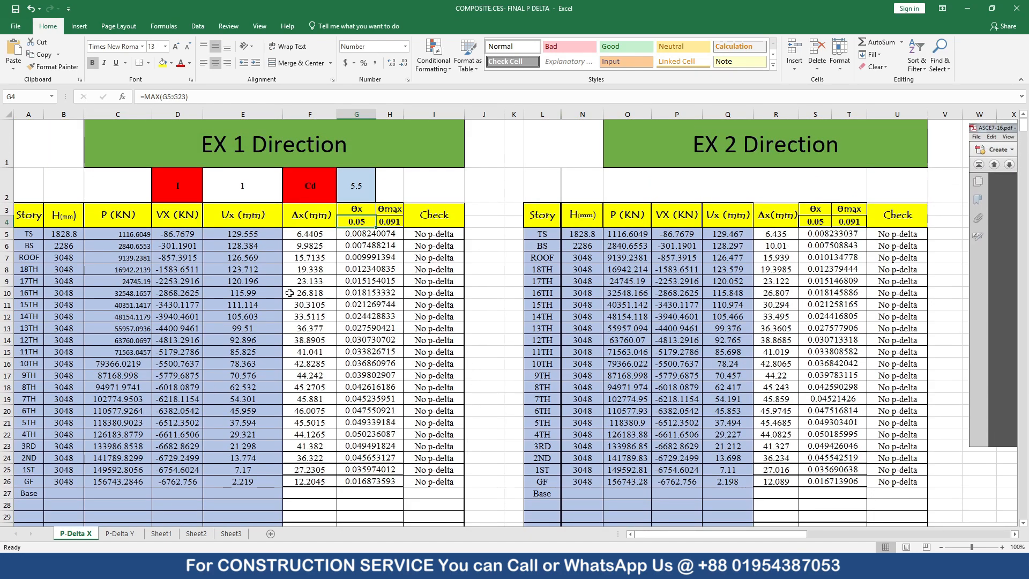
- Set the TS story's Ux displacement in cell E5 of the EX 1 Direction table to 500 mm
left_click(252, 236)
type("500")
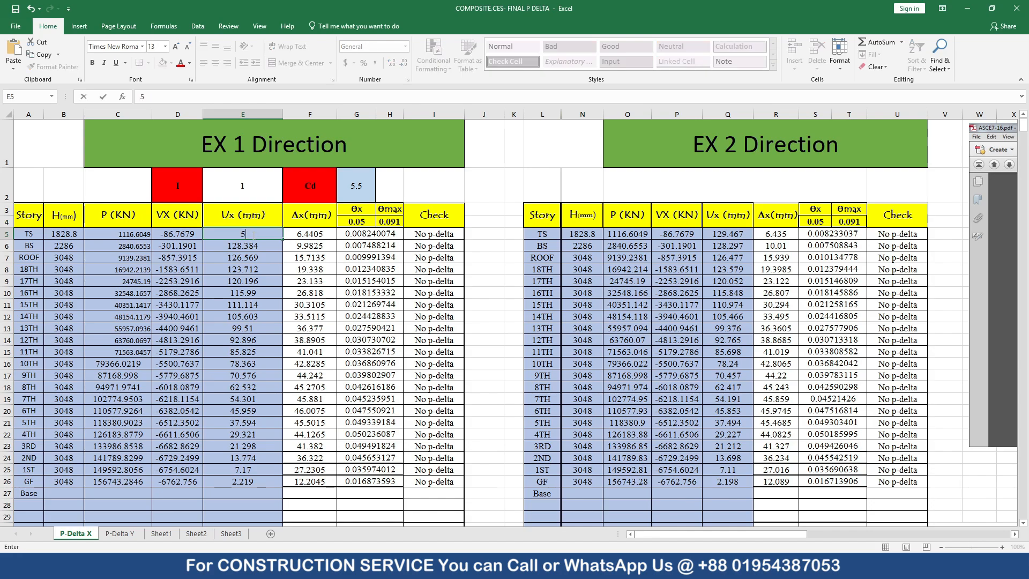
key("Return")
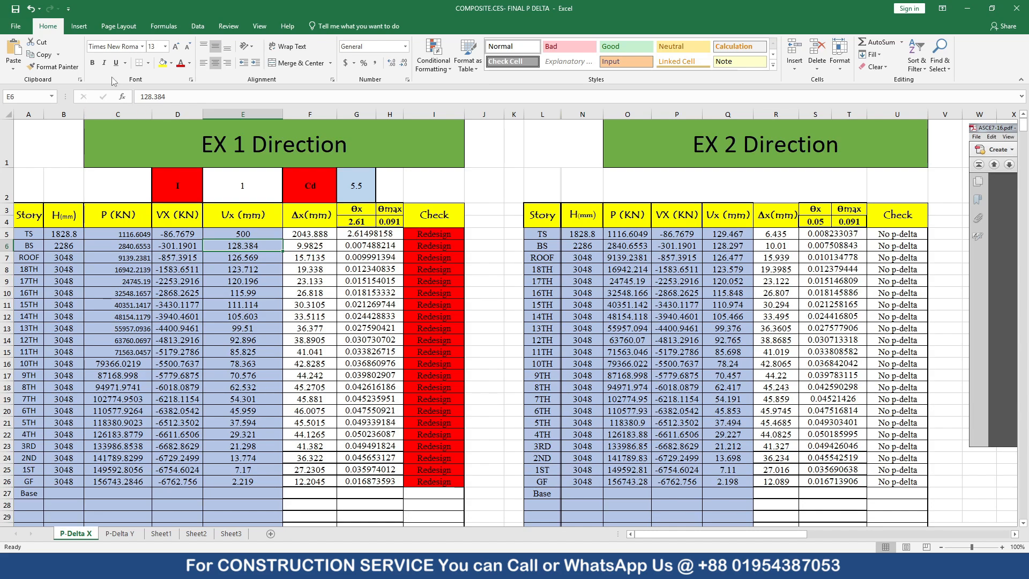
- Undo the 500 mm TS story displacement in Excel and close the displacements table and the SER 20 model in ETABS
left_click(33, 13)
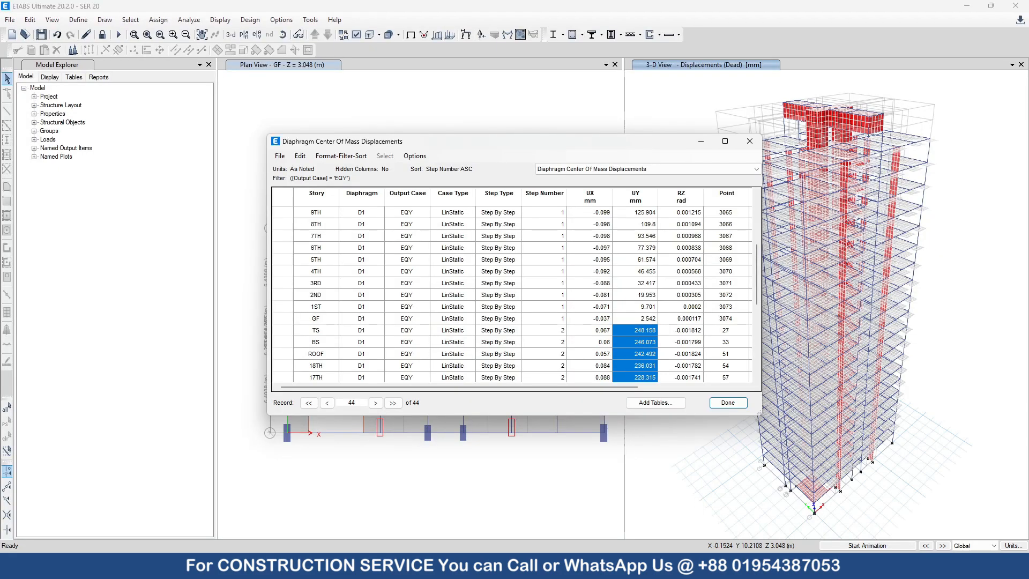
left_click(749, 141)
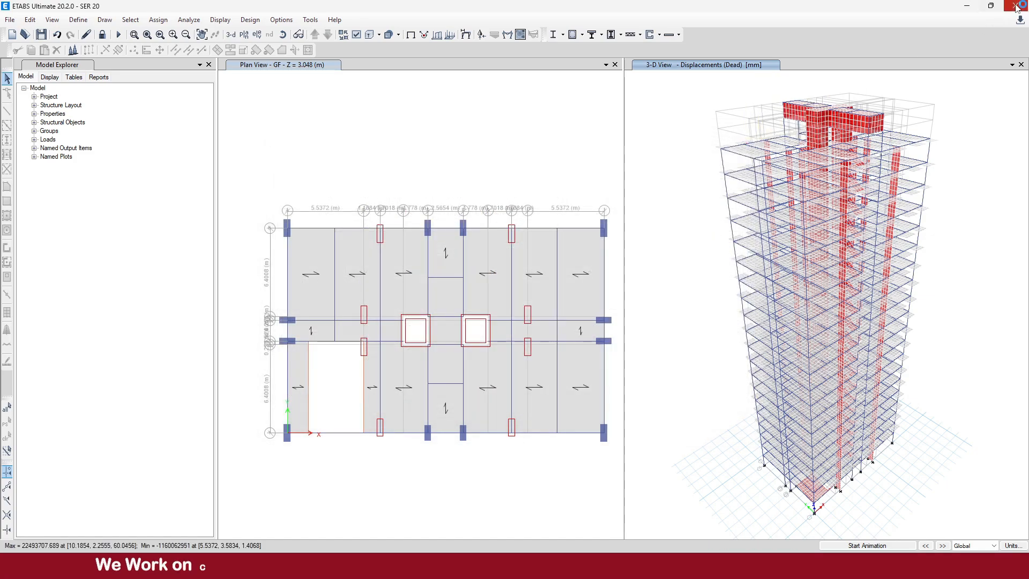
left_click(1016, 6)
left_click(478, 322)
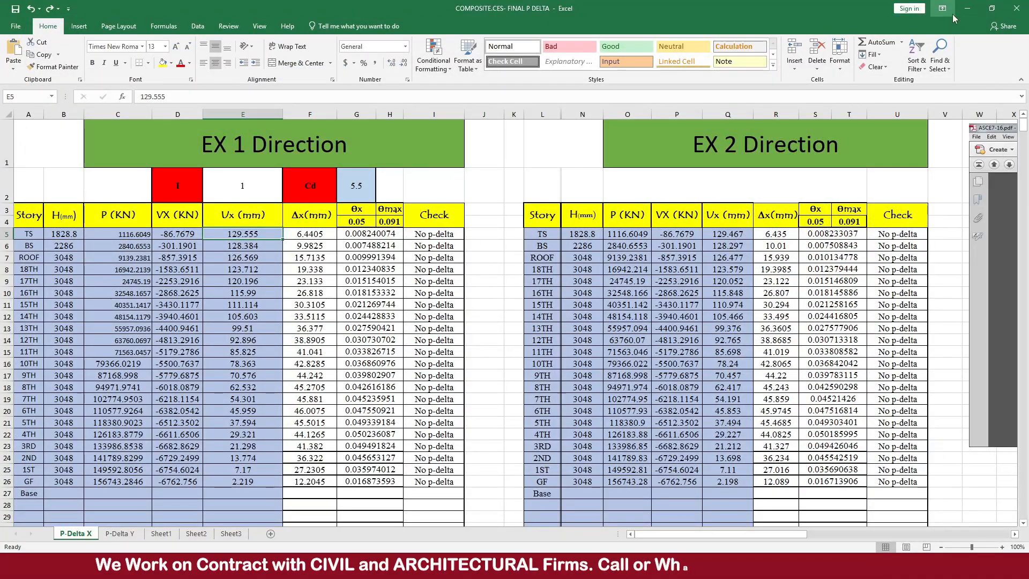
- Minimize the Excel workbook and open the EP23 model in ETABS
left_click(968, 8)
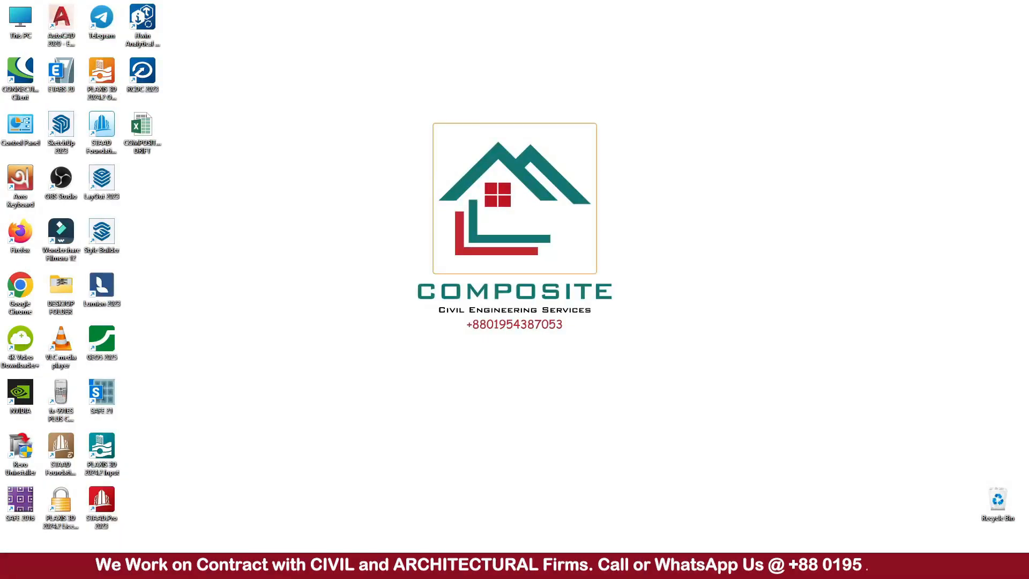
left_click(494, 566)
double_click(224, 126)
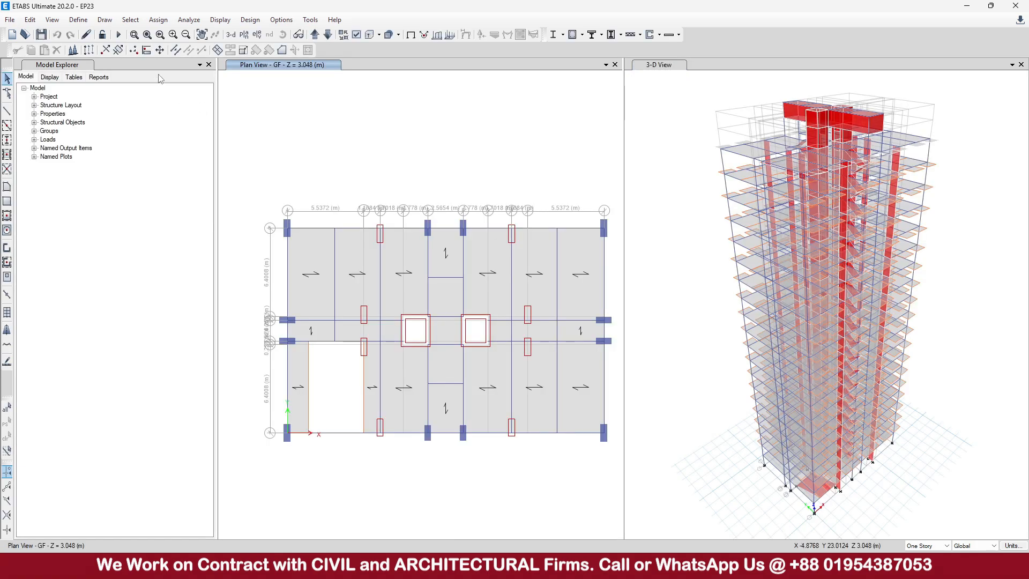
- Set the preset P-Delta automation method to Iterative - Based on Loads and add the Dead load pattern with scale factor 1.2
left_click(78, 20)
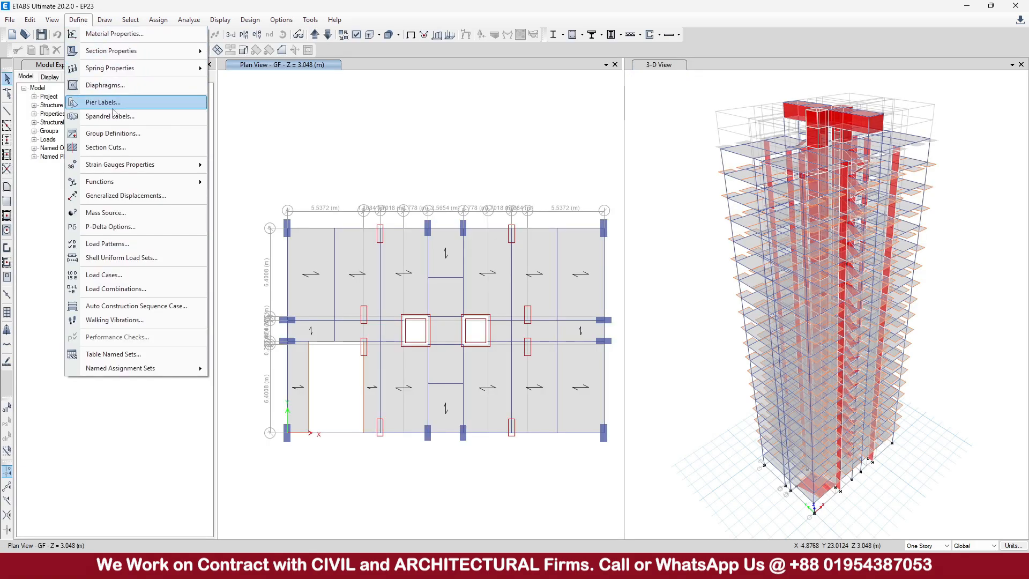
left_click(138, 227)
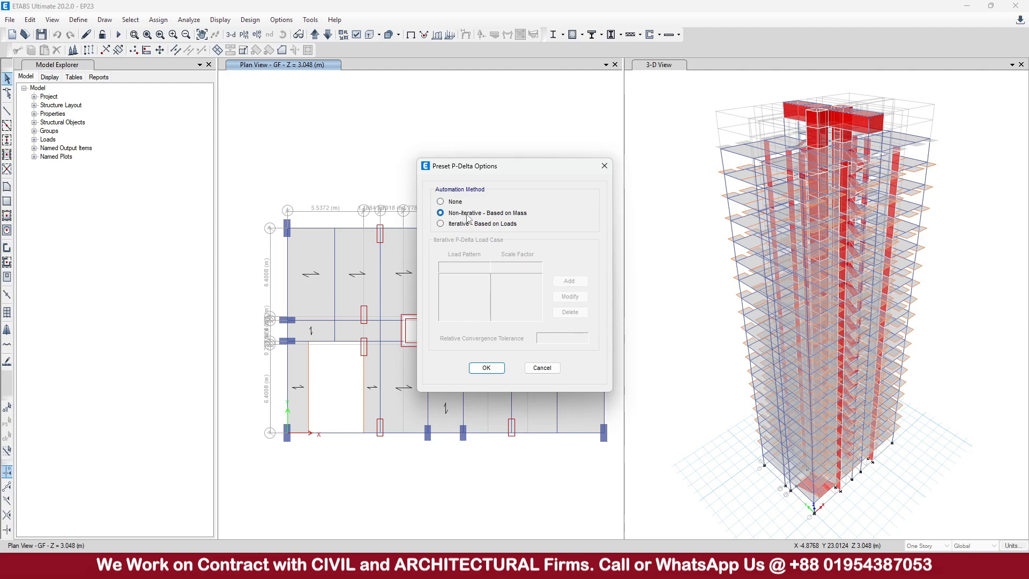
left_click(515, 224)
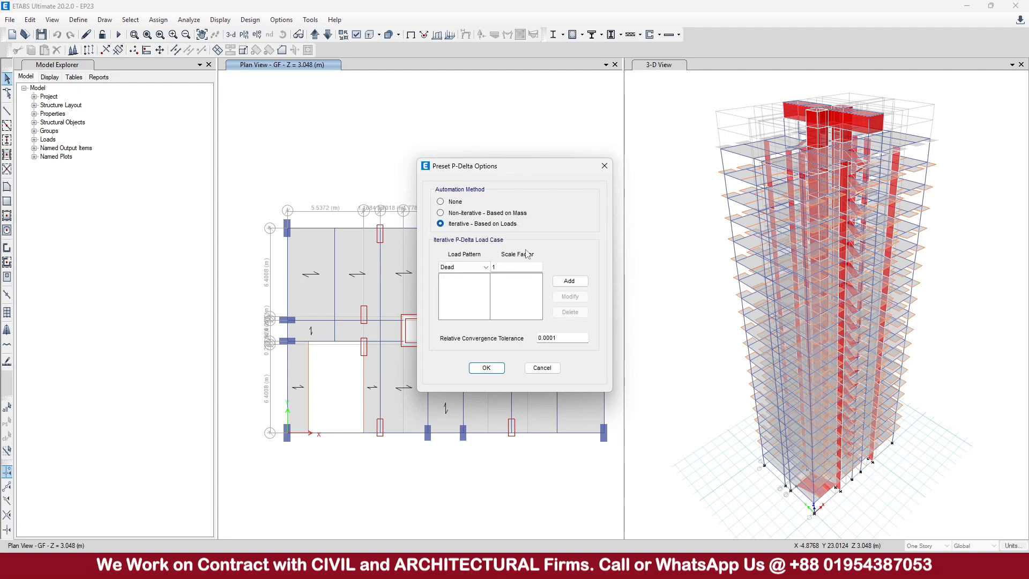
left_click(521, 267)
type(".2")
left_click(570, 281)
- Add the WL, PWL and FF load patterns to the iterative P-Delta load case with scale factor 1.2
left_click(485, 267)
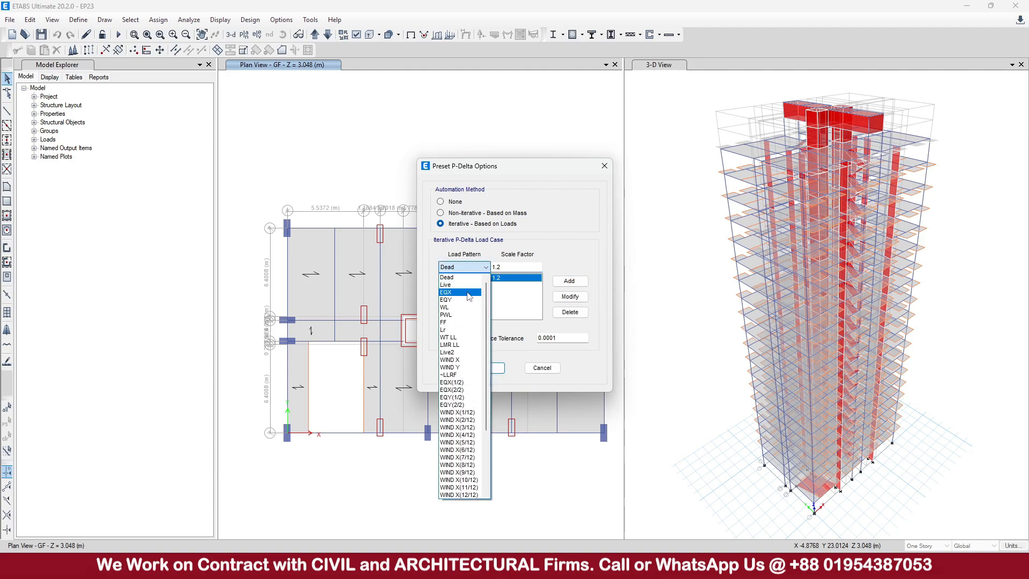
left_click(461, 307)
left_click(570, 282)
left_click(485, 267)
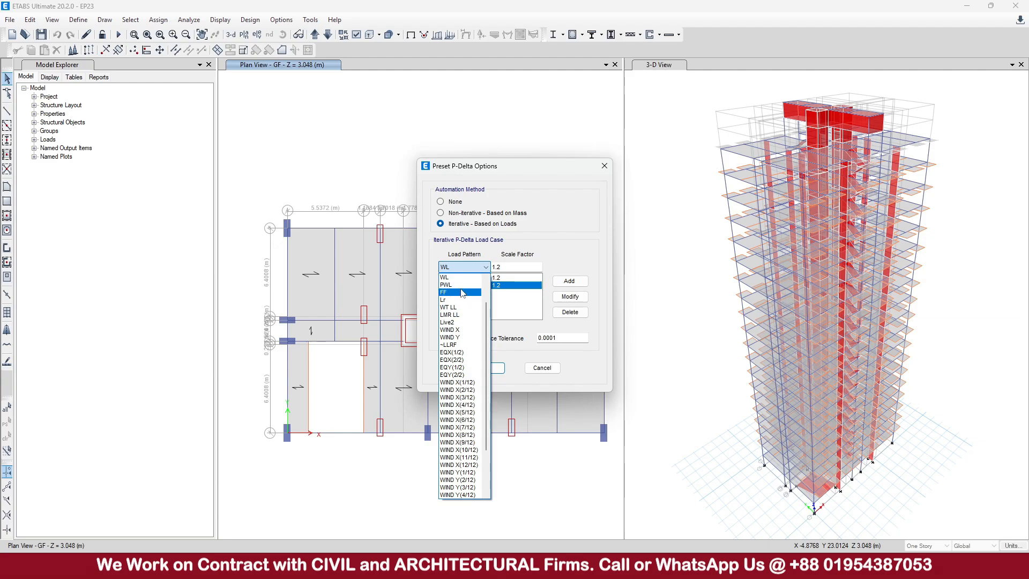
left_click(450, 285)
left_click(570, 281)
left_click(474, 268)
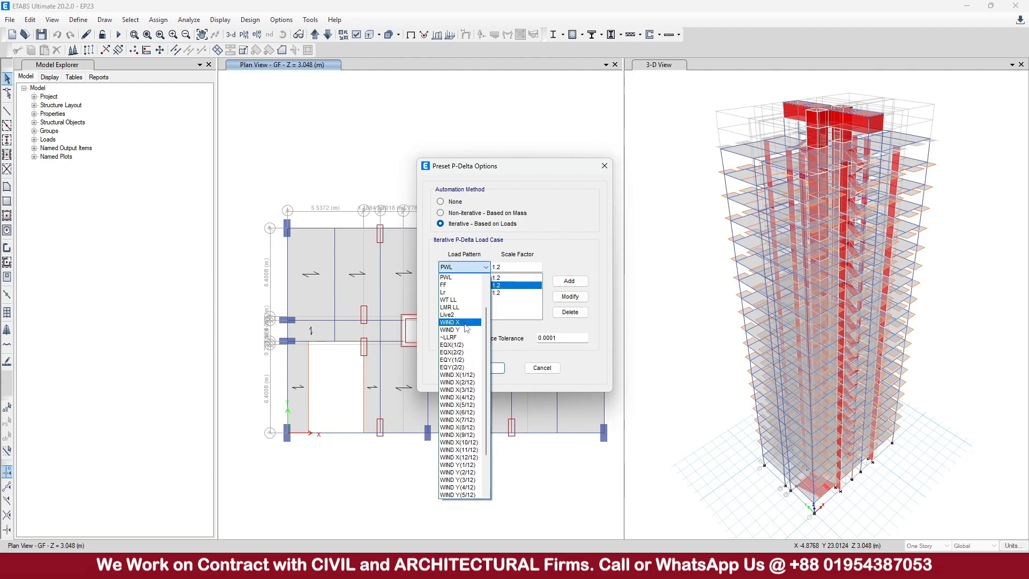
scroll(461, 316, "up", 3)
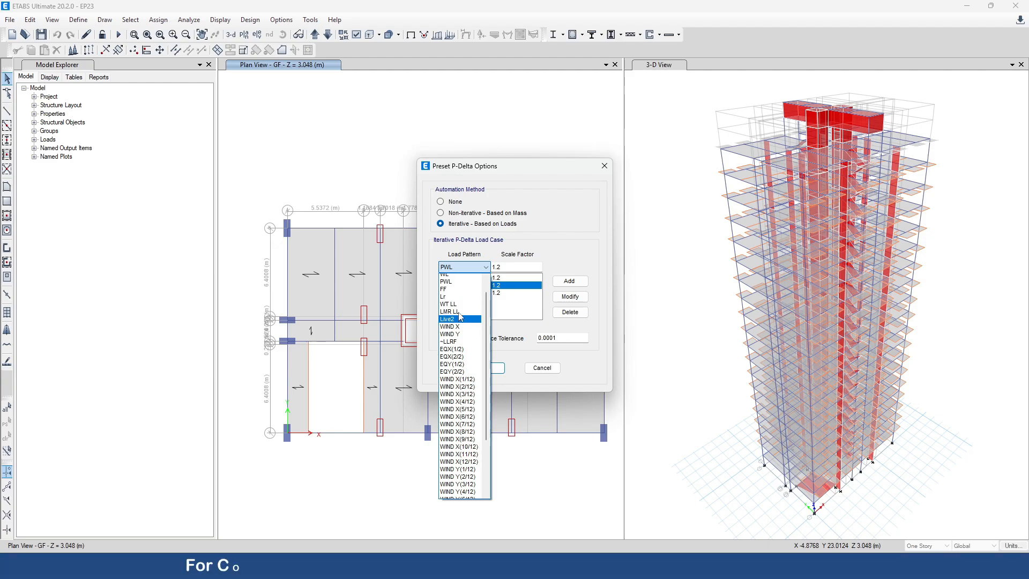
left_click(445, 323)
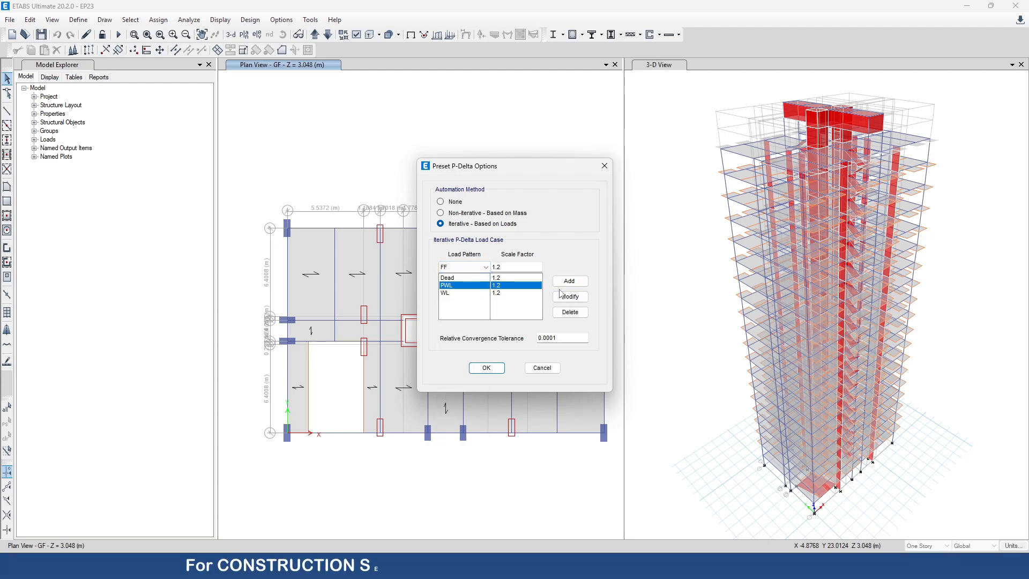
left_click(569, 283)
- Add the Live, Lr and Live2 load patterns to the iterative P-Delta load case with scale factor 0.5
left_click(465, 267)
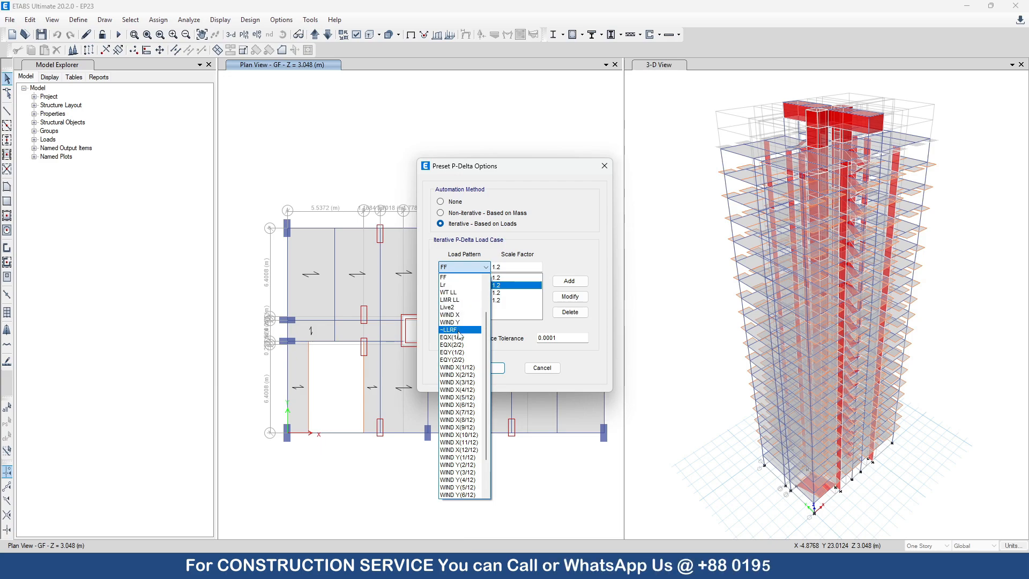
scroll(462, 300, "up", 2)
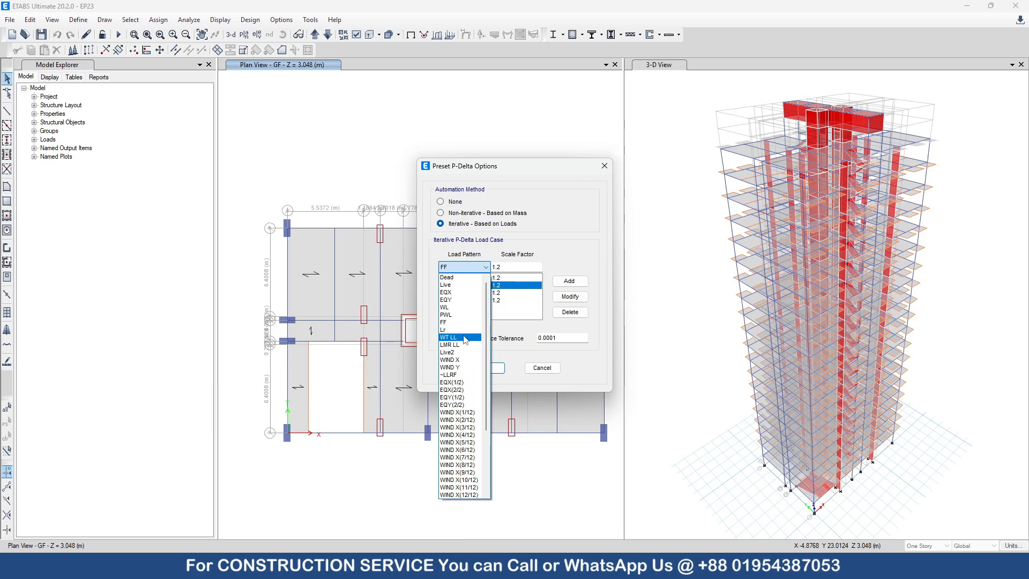
left_click(460, 285)
key("Tab")
type("0")
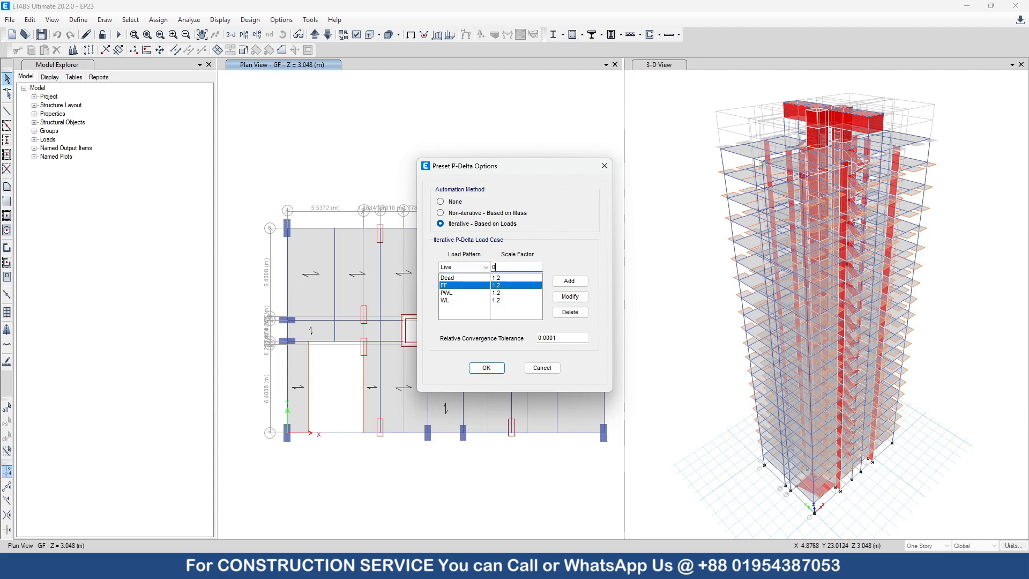
left_click(563, 280)
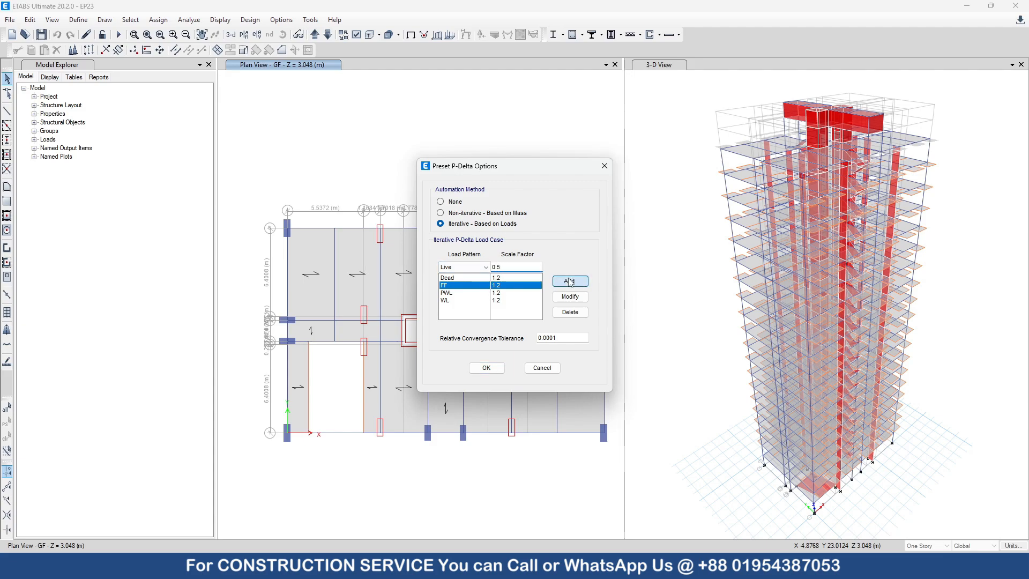
left_click(486, 267)
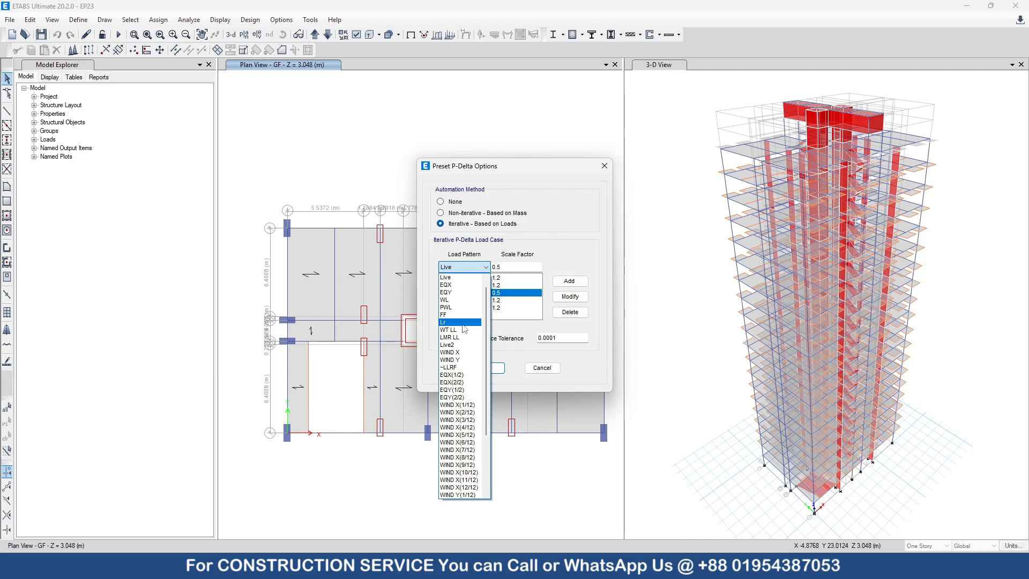
left_click(453, 322)
left_click(569, 281)
left_click(481, 268)
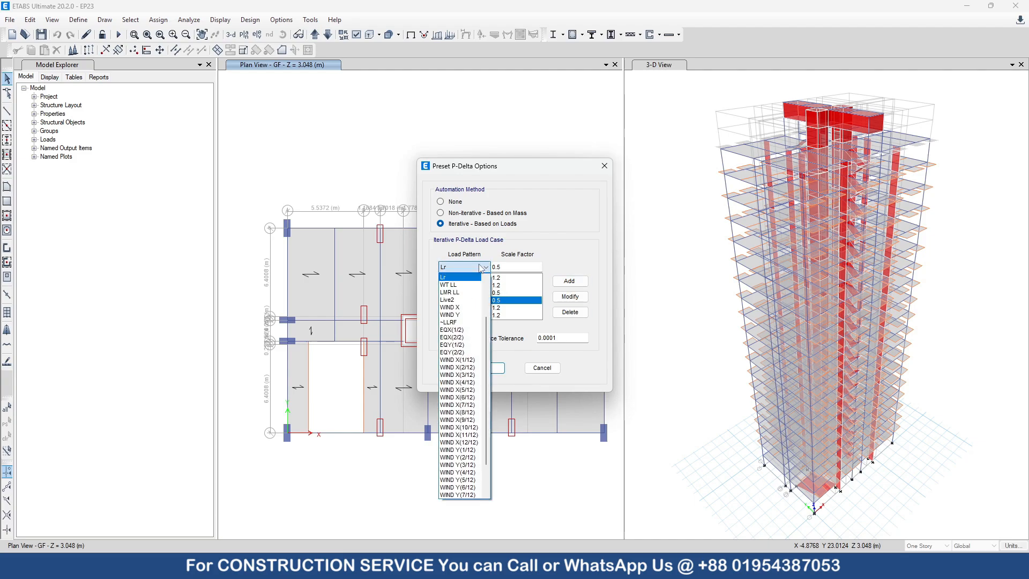
left_click(457, 298)
left_click(570, 281)
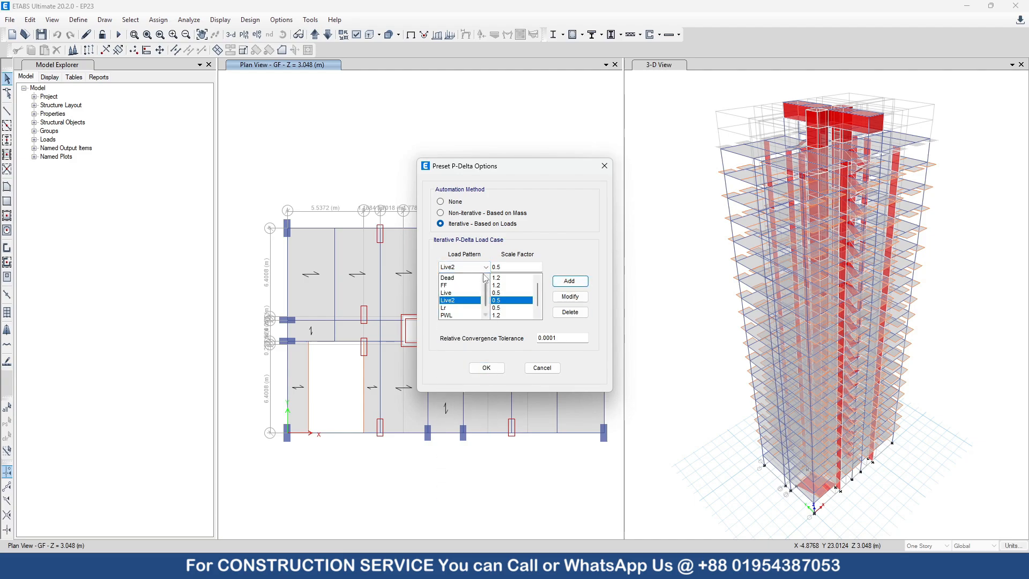
- Add the WT LL and LMR LL load patterns with scale factor 0.5 and accept the P-Delta options
left_click(485, 267)
scroll(467, 330, "up", 3)
left_click(449, 329)
left_click(569, 281)
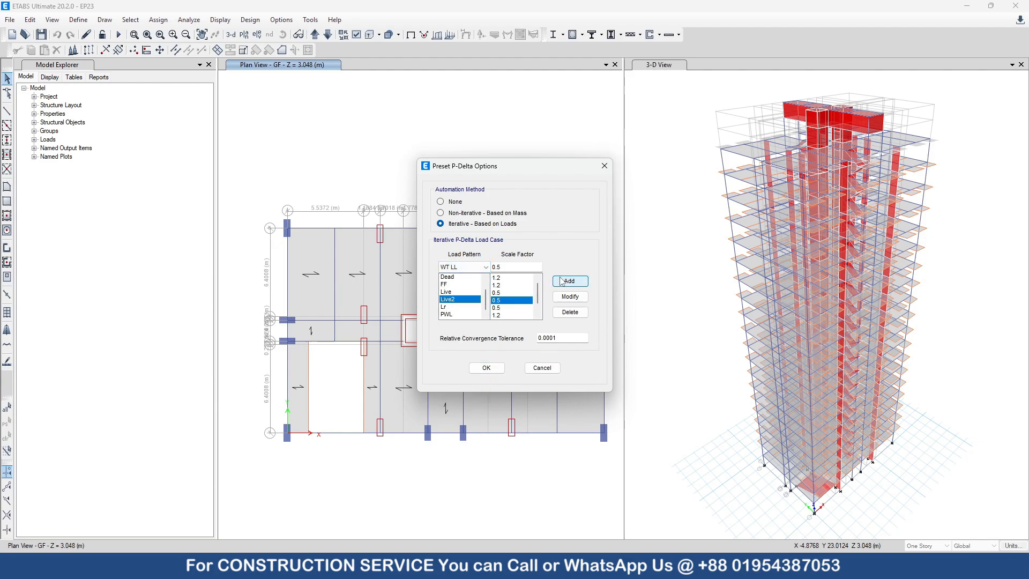
left_click(485, 267)
left_click(458, 289)
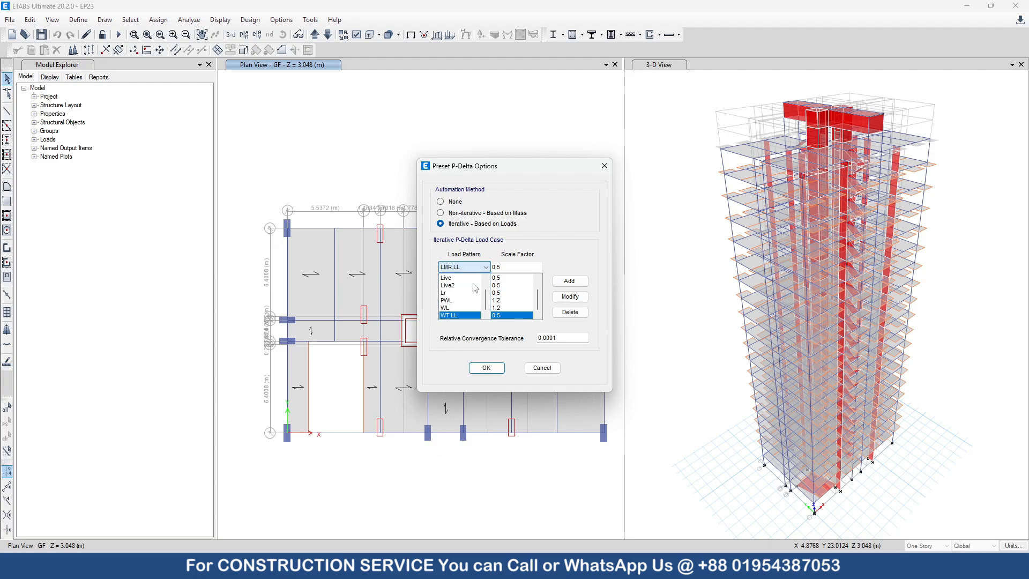
left_click(569, 281)
left_click(485, 367)
- Review the load patterns and scale factors of the iterative P-Delta load case in the preset P-Delta options
left_click(78, 19)
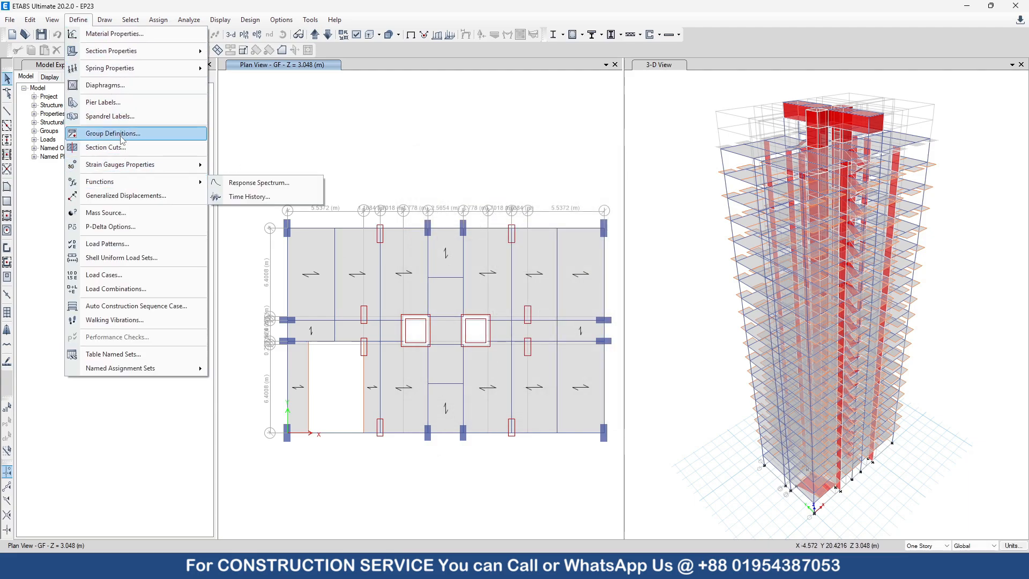
left_click(127, 227)
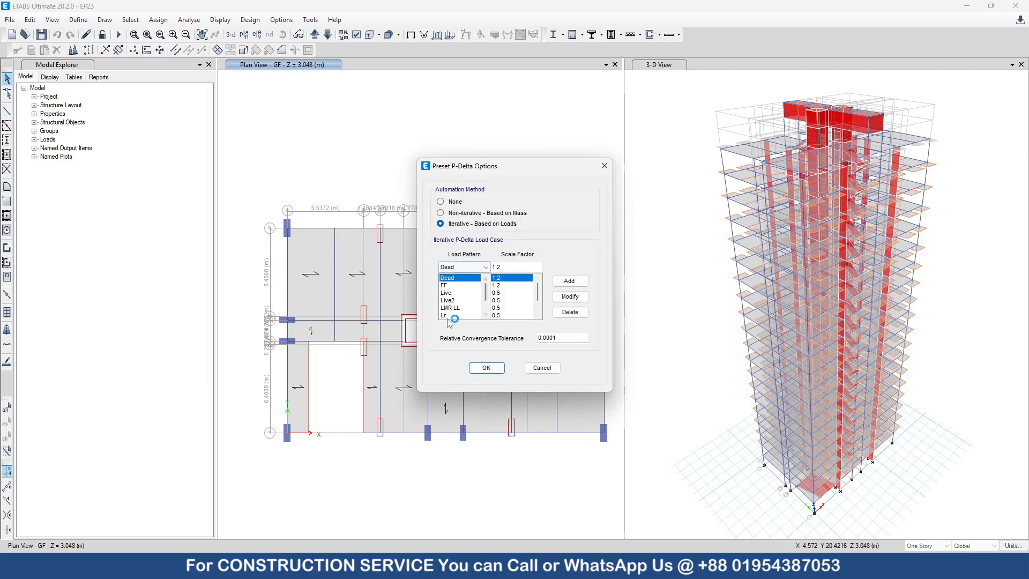
left_click(486, 368)
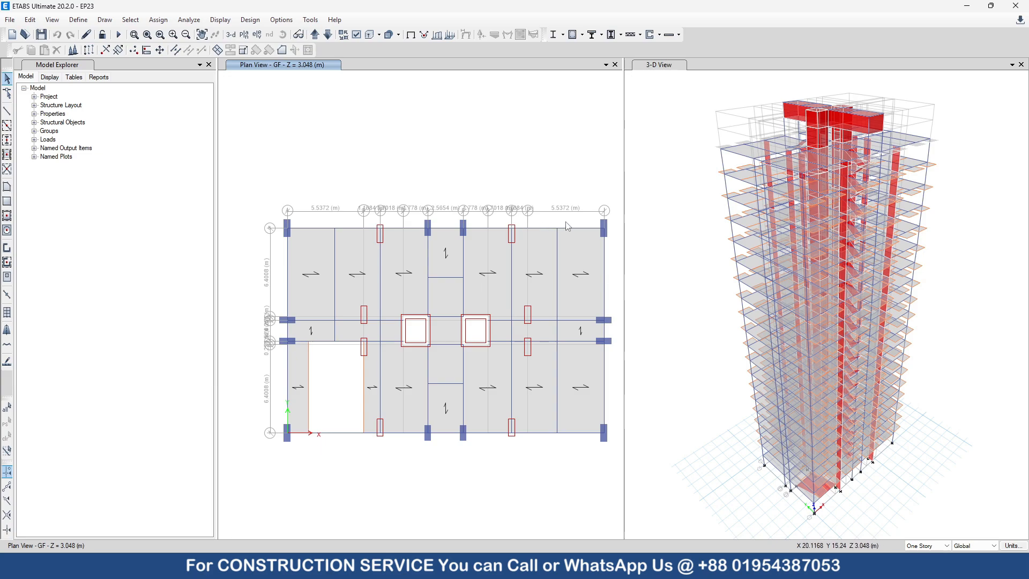
- Set the preset P-Delta automation method to None and save the EP23 model
left_click(79, 20)
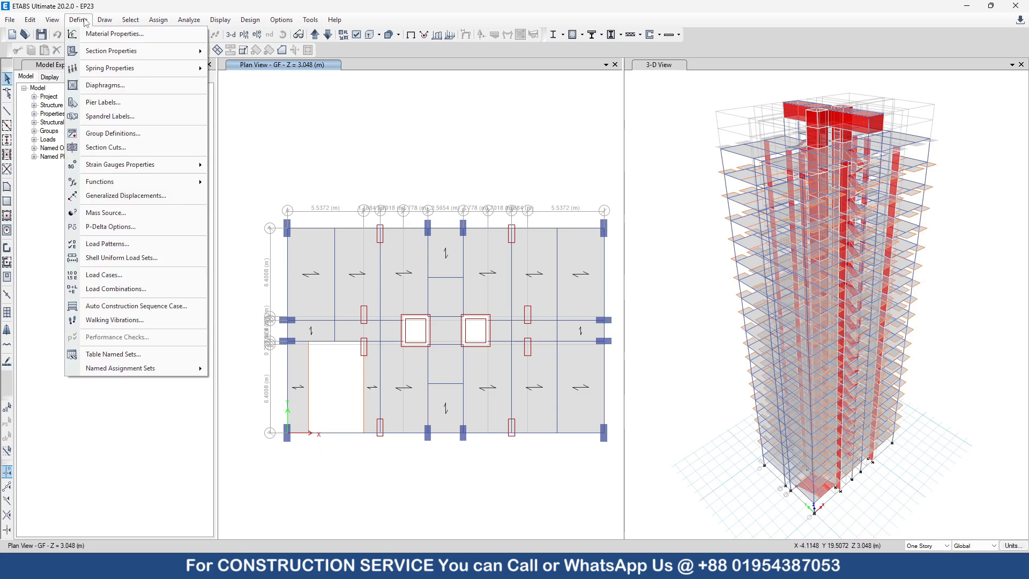
left_click(127, 227)
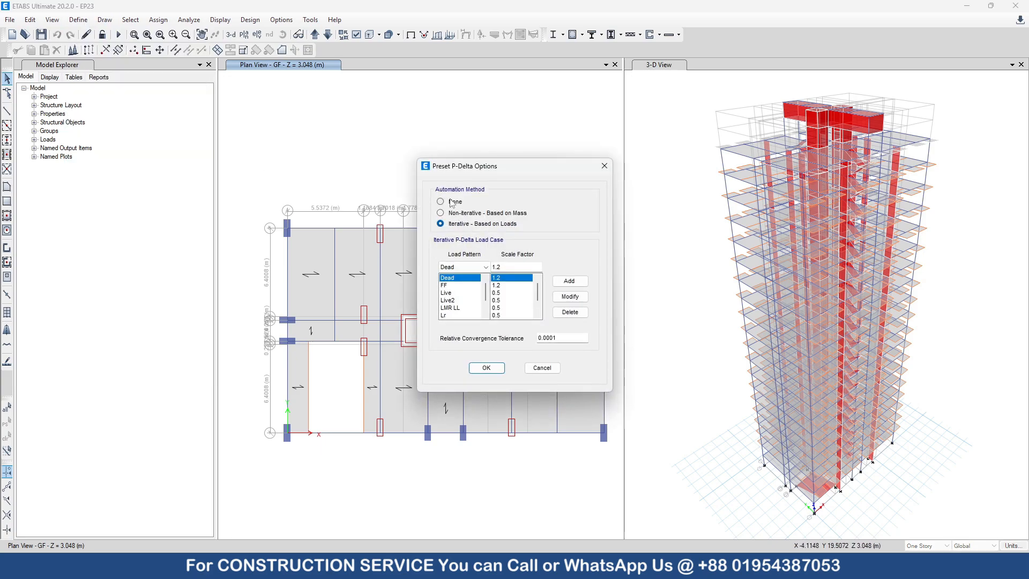
left_click(451, 202)
left_click(486, 368)
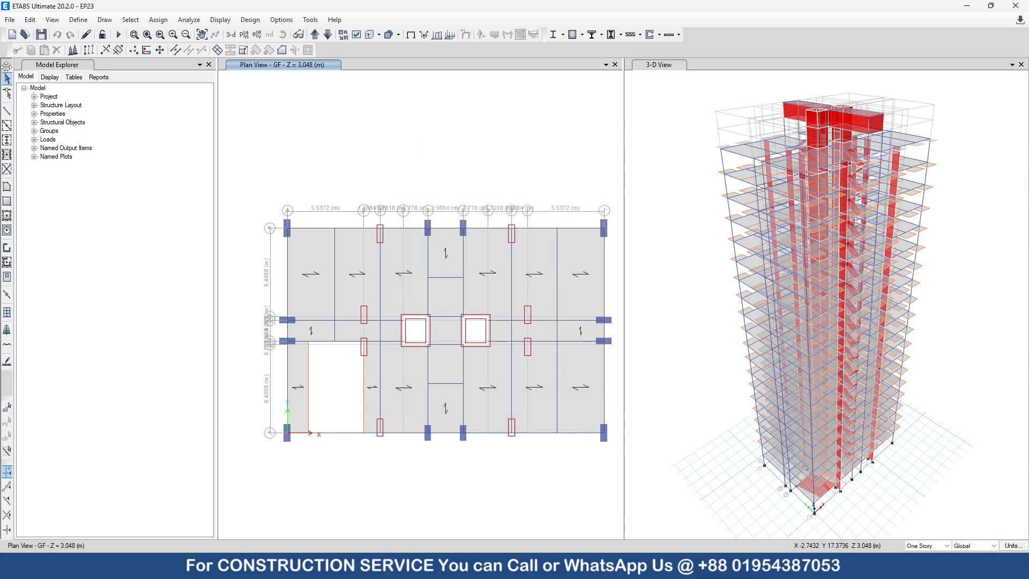
left_click(43, 35)
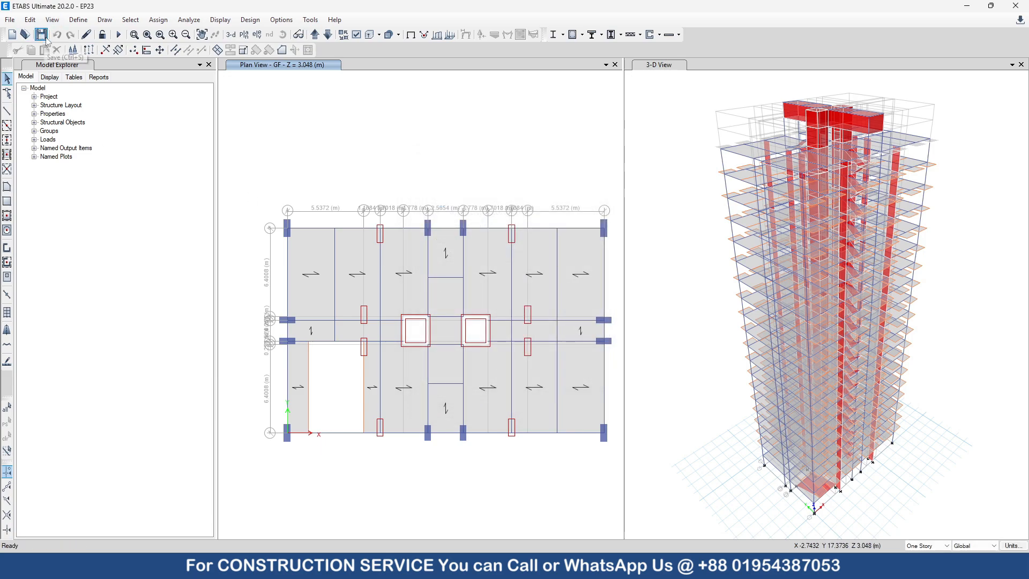